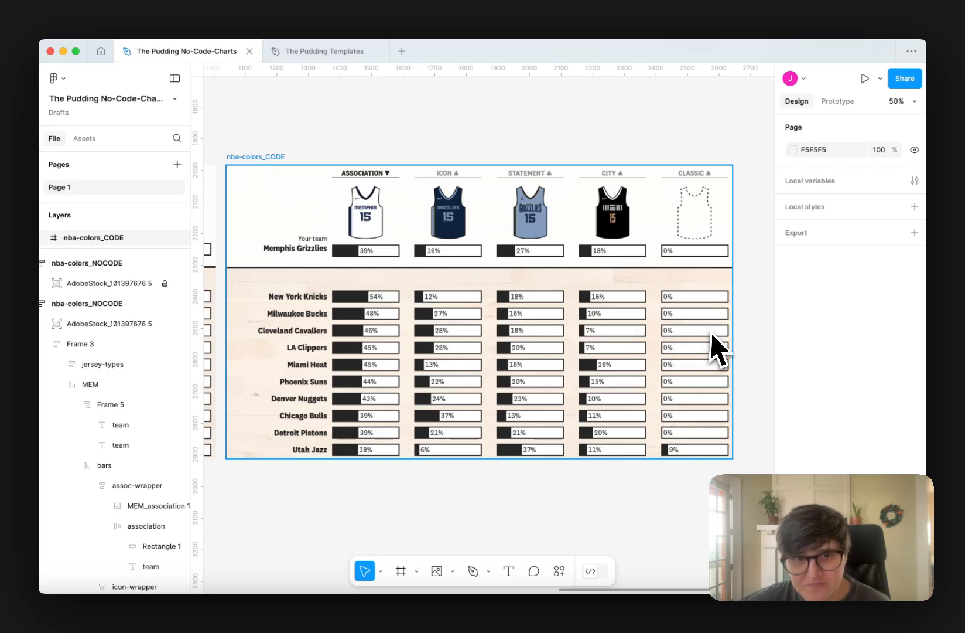
# Compare the nba-colors_CODE chart, the finished nba-colors_NOCODE chart and the empty wood-textured frame on the canvas
pyautogui.click(736, 270)
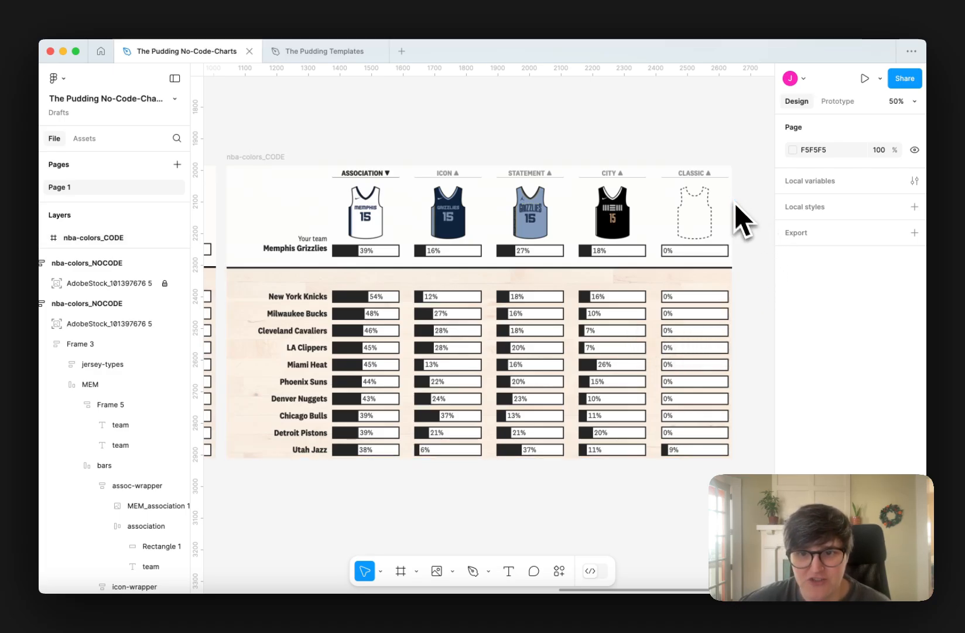
pyautogui.hscroll(-10, 747, 224)
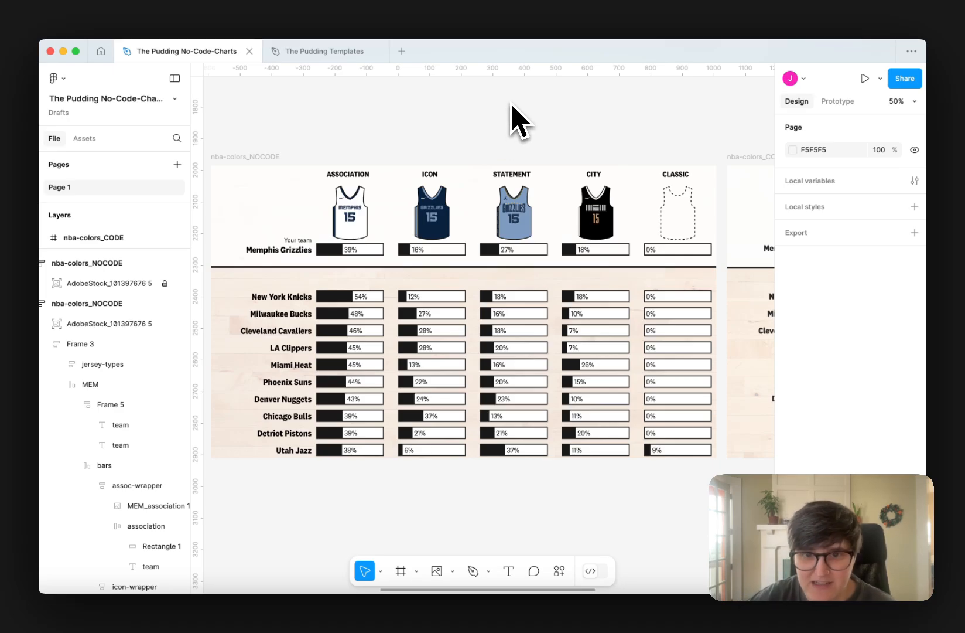
pyautogui.press('-')
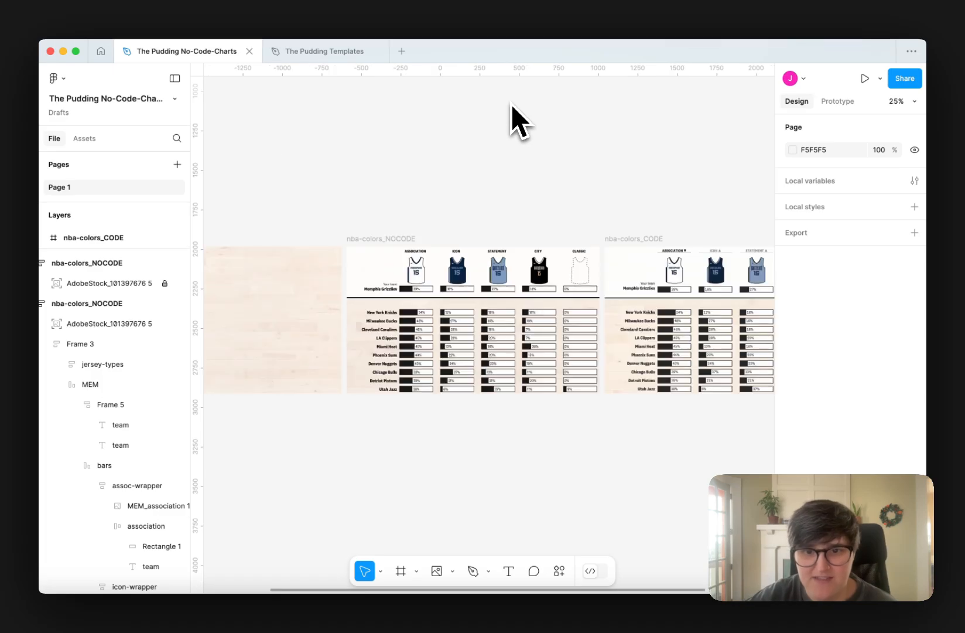
pyautogui.hscroll(5, 510, 126)
pyautogui.hscroll(1, 507, 147)
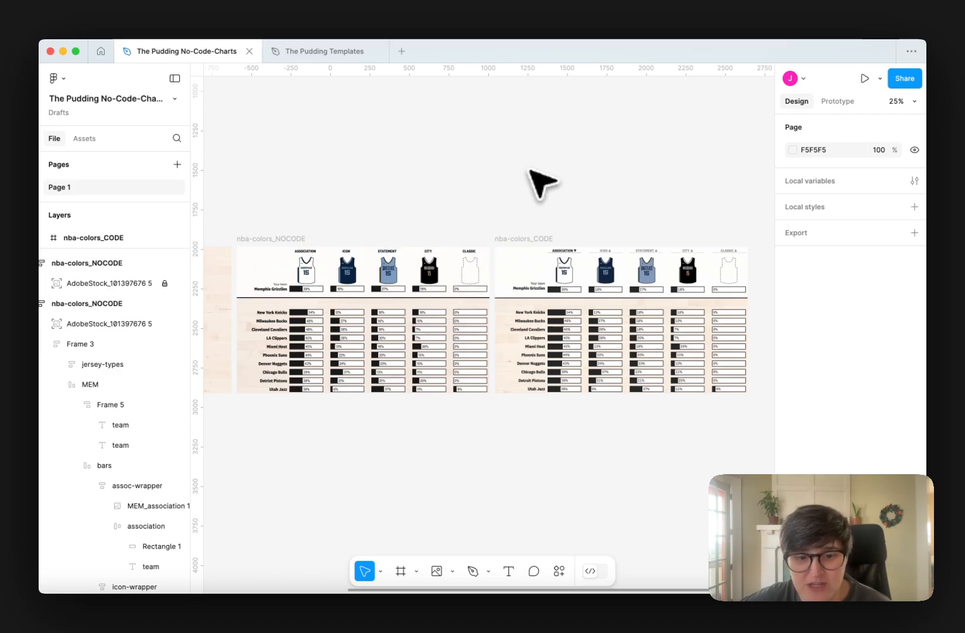
pyautogui.hscroll(-10, 542, 184)
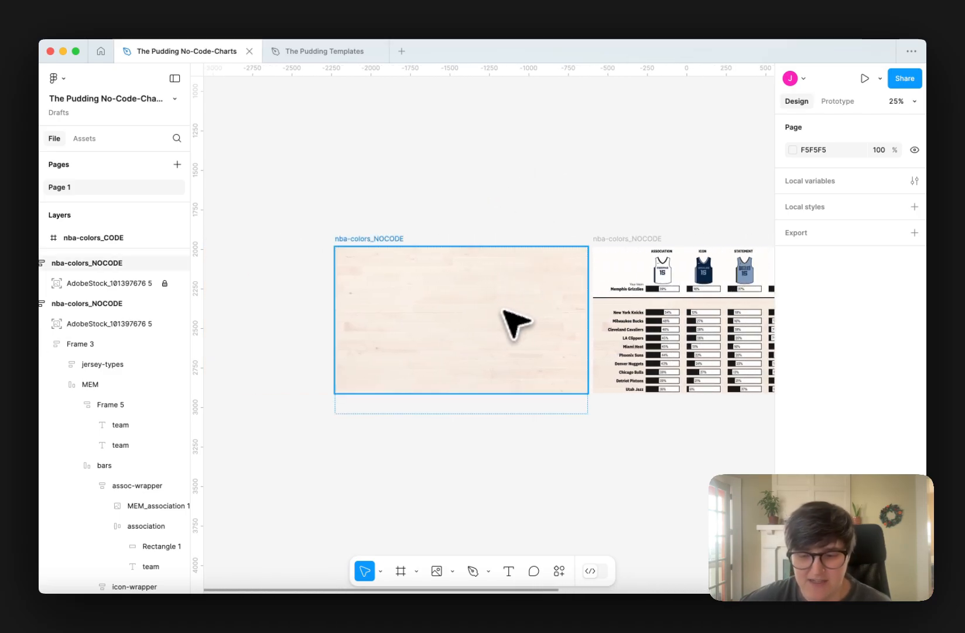
pyautogui.scroll(5, 515, 324)
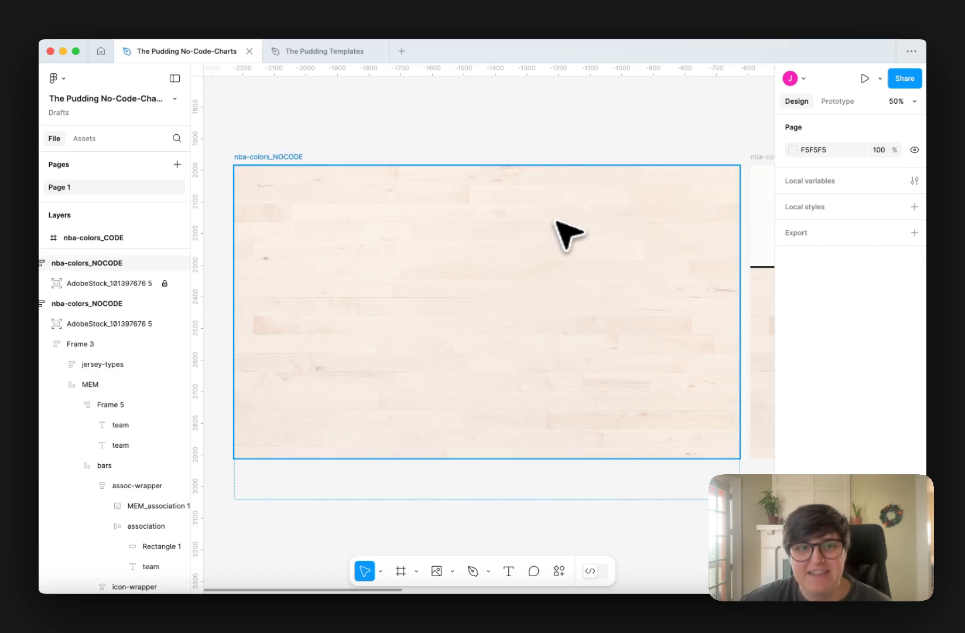
pyautogui.click(274, 156)
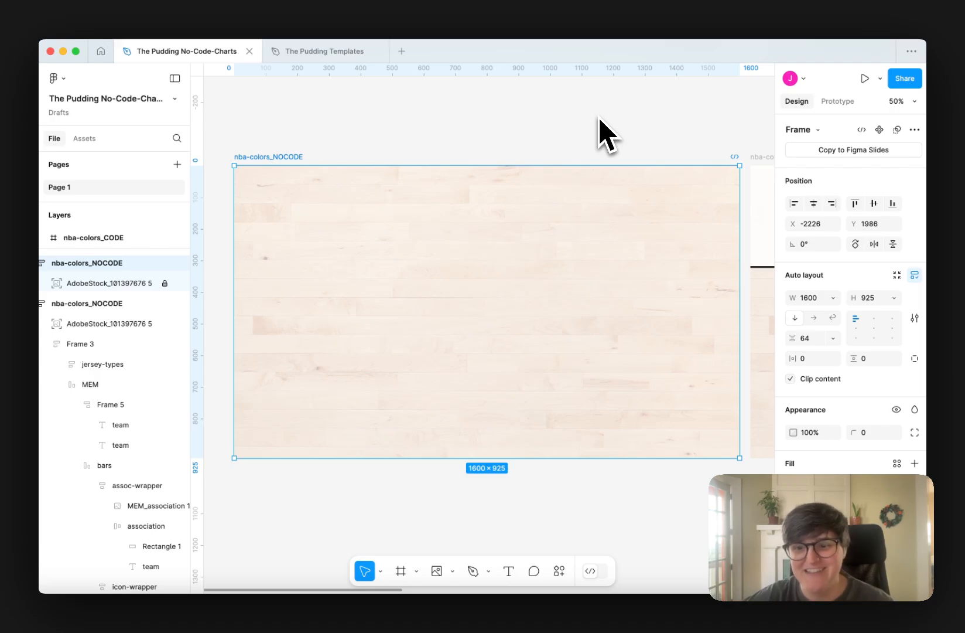
pyautogui.scroll(1, 607, 134)
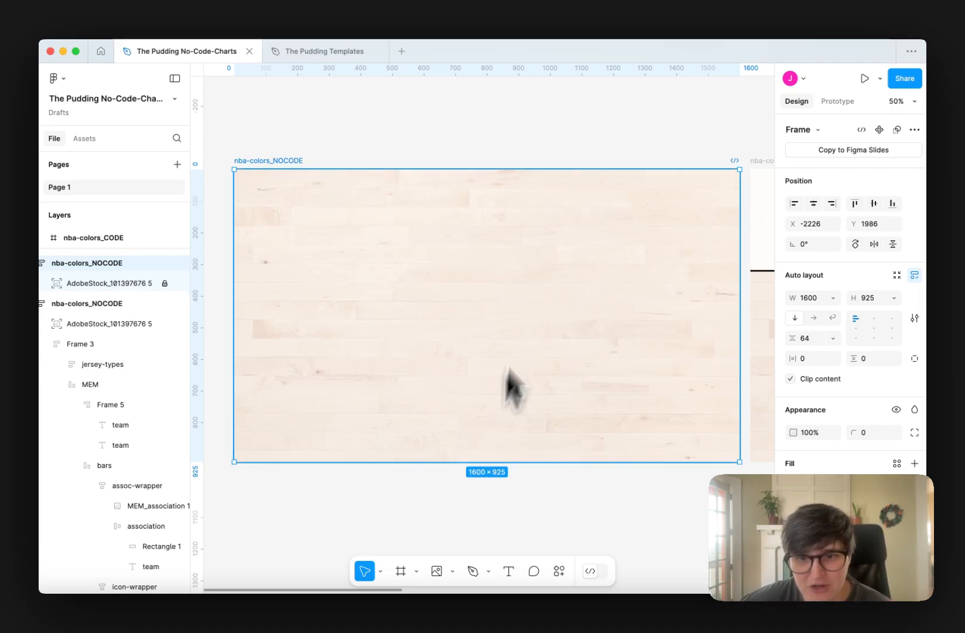
pyautogui.hscroll(10, 534, 290)
pyautogui.hscroll(5, 535, 273)
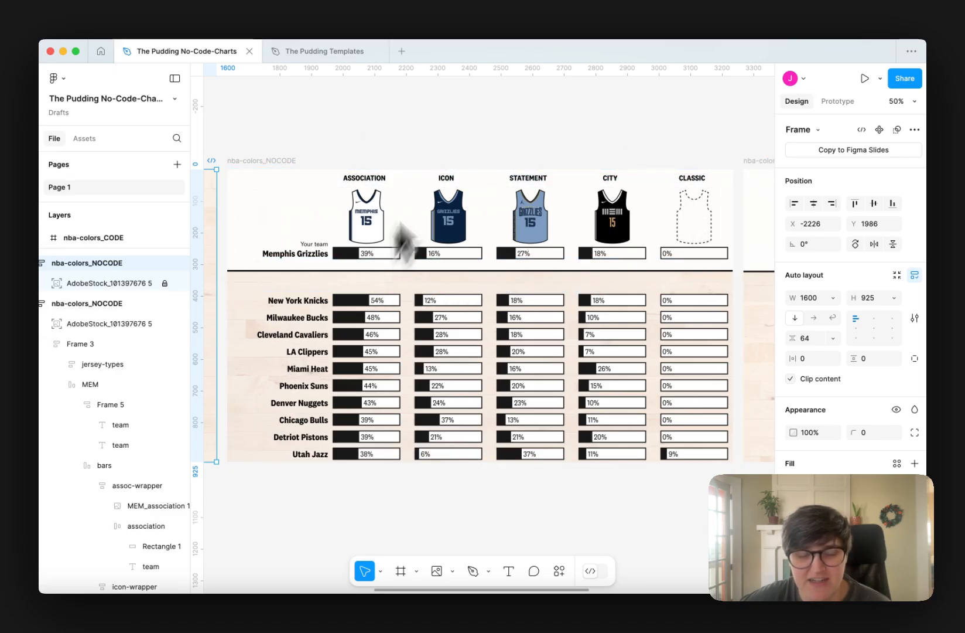
pyautogui.hscroll(-10, 560, 103)
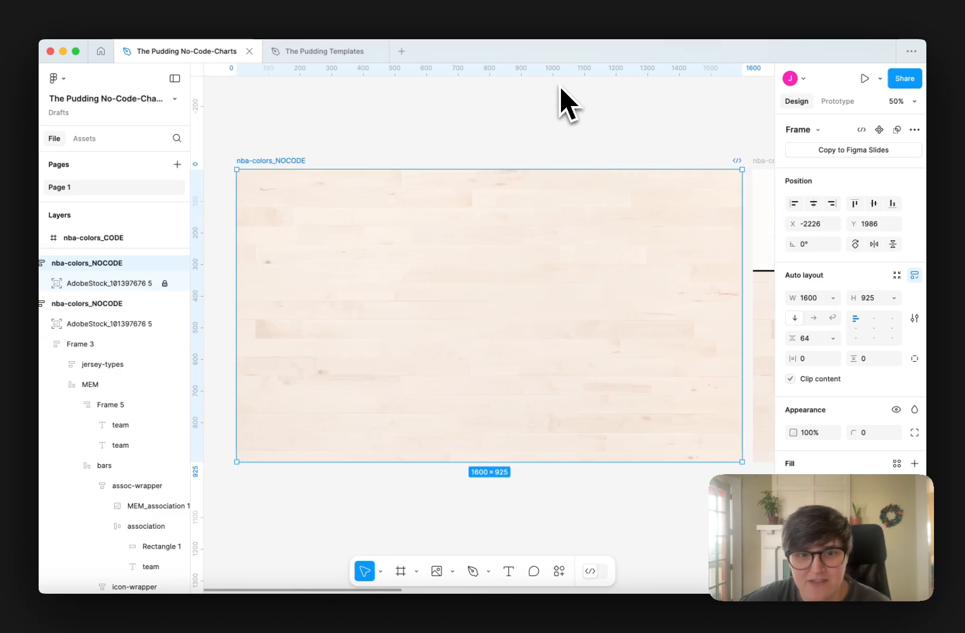
# Draw a frame about 1566 × 308 across the upper part of the empty wood-textured nba-colors_NOCODE frame and give it auto layout
pyautogui.click(408, 571)
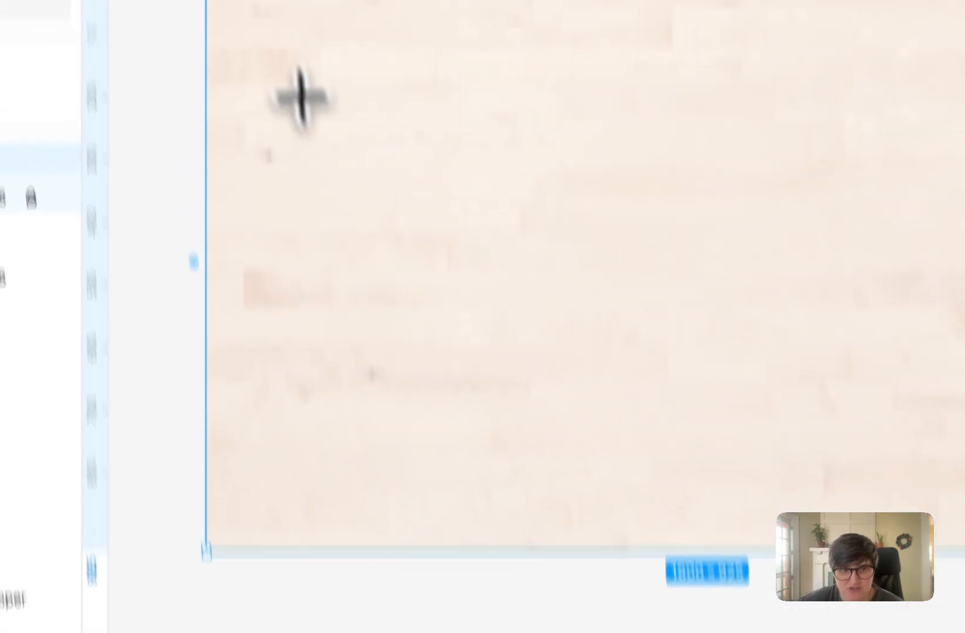
pyautogui.moveTo(253, 170); pyautogui.dragTo(684, 273)
pyautogui.moveTo(737, 334); pyautogui.dragTo(448, 331)
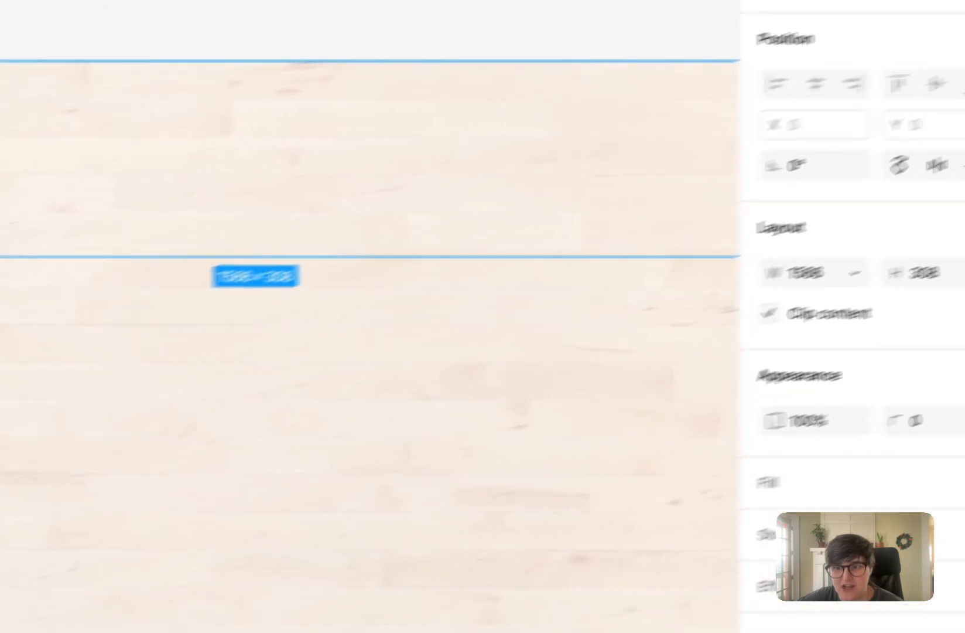
pyautogui.click(913, 281)
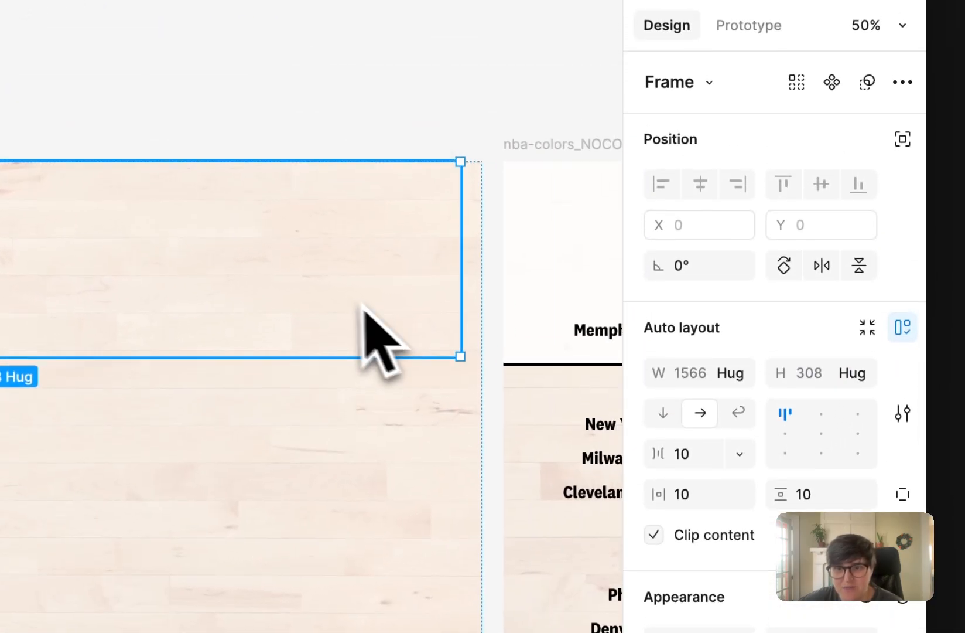
# Set the new frame's width to Fill container and place its layer below the locked AdobeStock background image
pyautogui.click(737, 374)
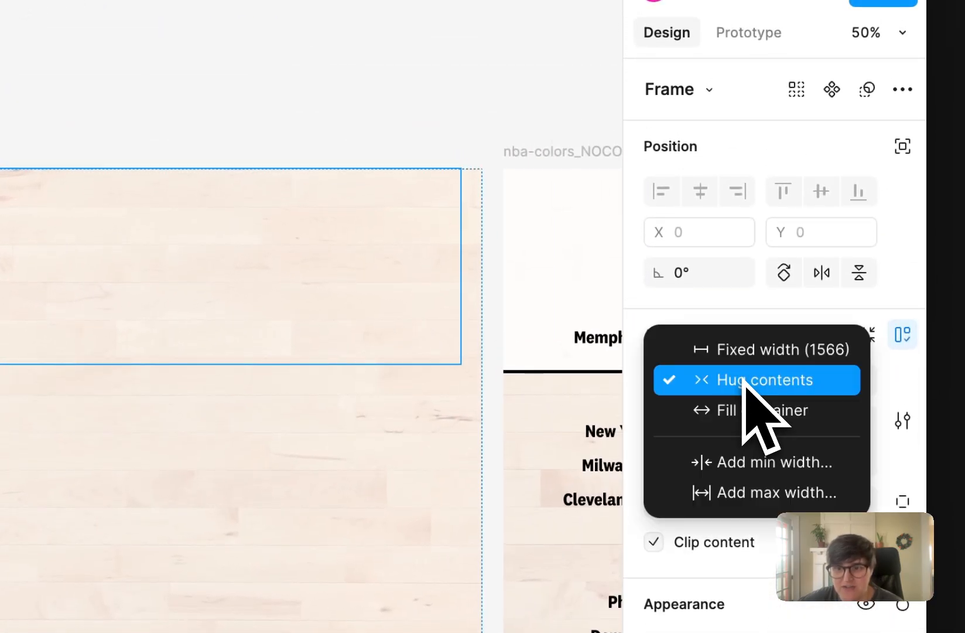
pyautogui.click(742, 406)
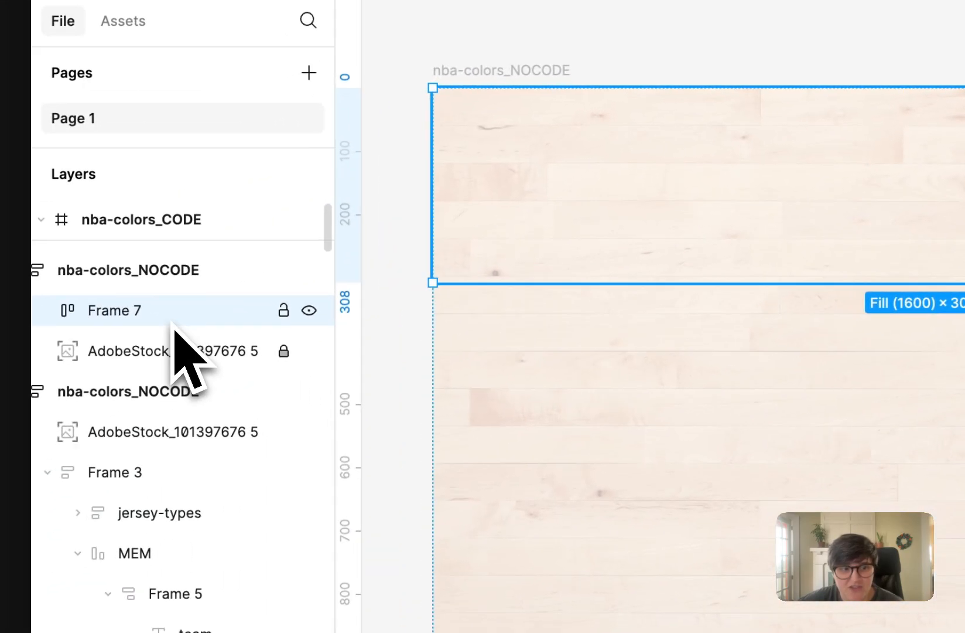
pyautogui.moveTo(177, 323); pyautogui.dragTo(177, 369)
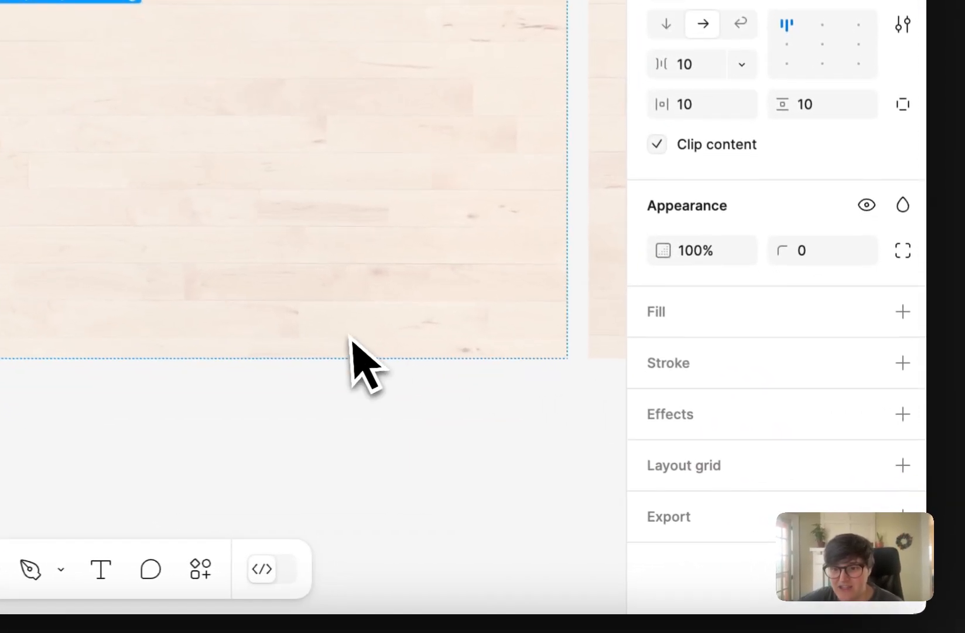
# Add a white FFFFFF fill and a black 000000 inside stroke to the frame, limited to the bottom edge with weight 5
pyautogui.click(739, 311)
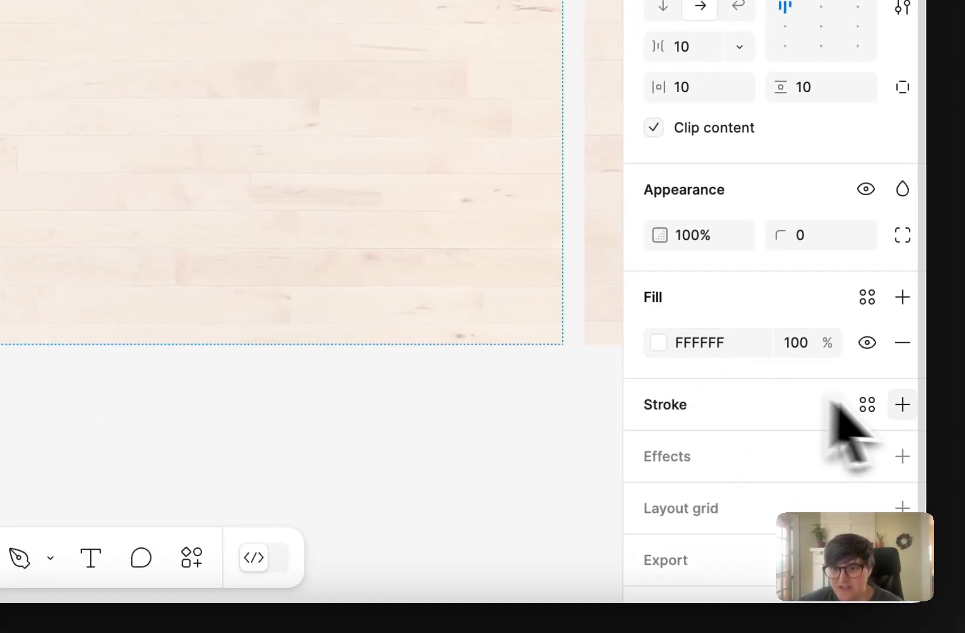
pyautogui.click(903, 404)
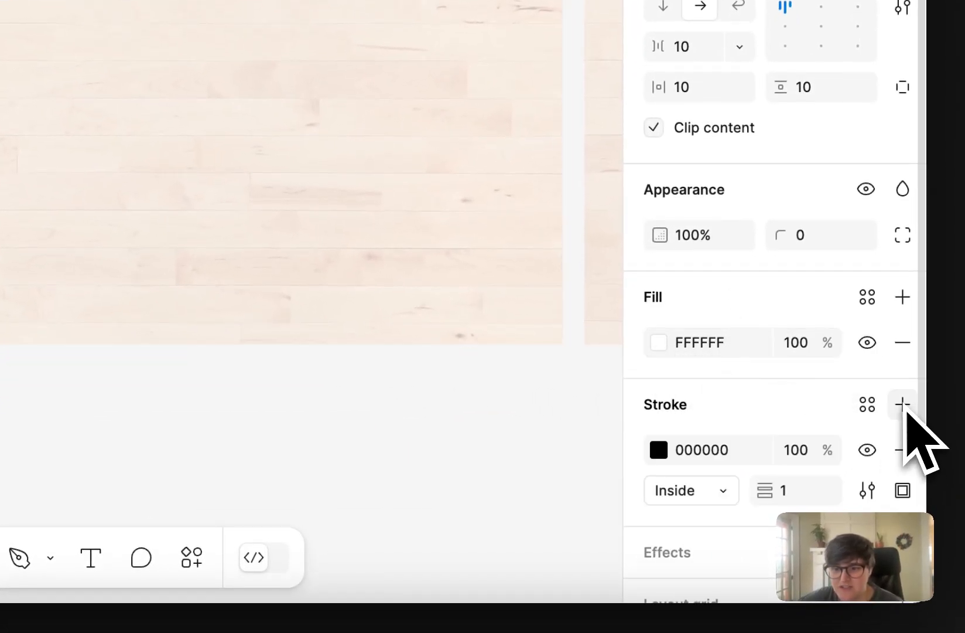
pyautogui.click(903, 491)
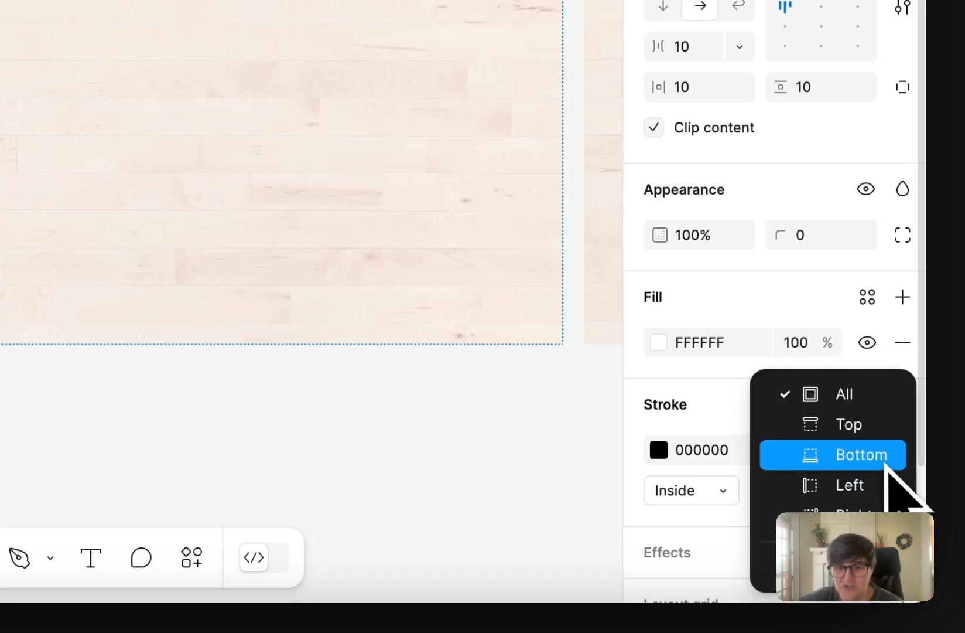
pyautogui.click(886, 462)
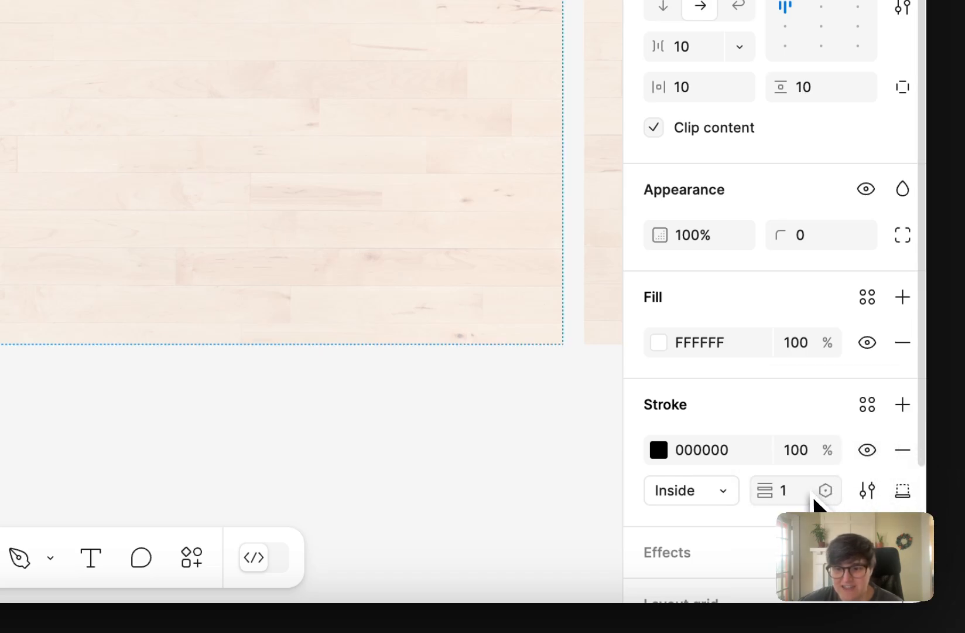
pyautogui.click(797, 495)
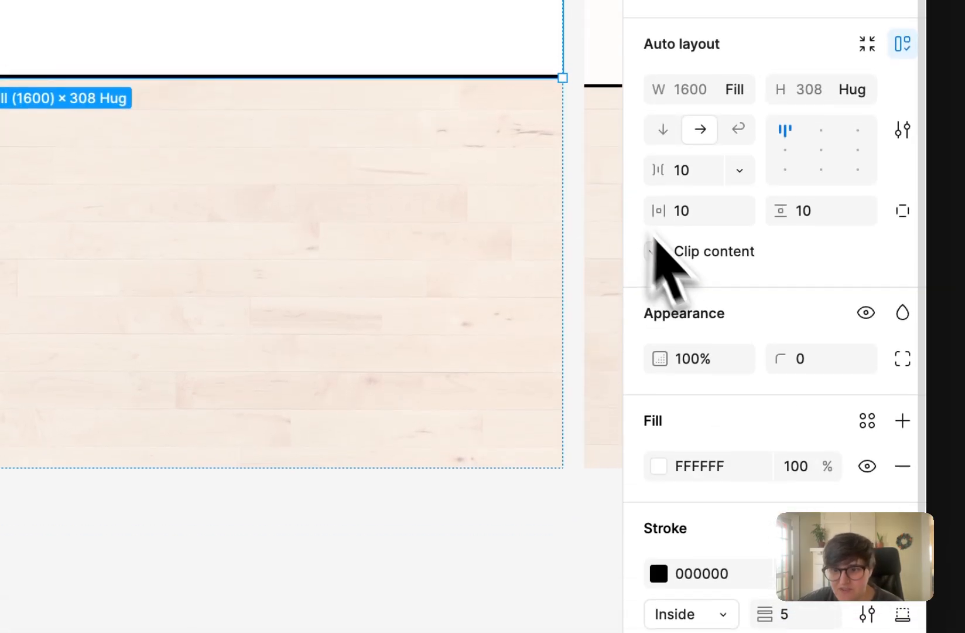
# Set the frame's fill opacity to 95% and stretch its height to about 322
pyautogui.click(799, 476)
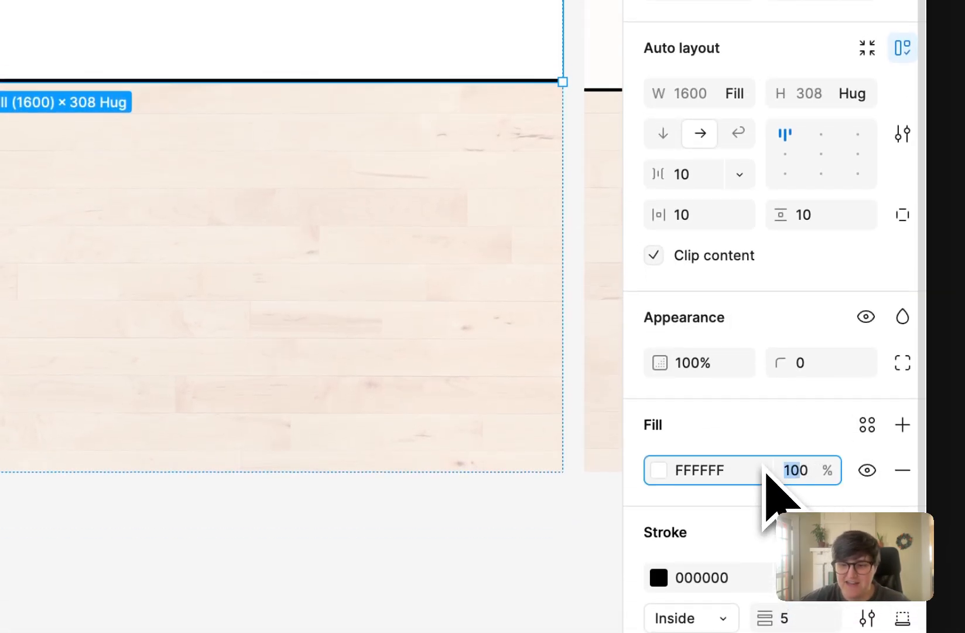
pyautogui.write('1')
pyautogui.press('BackSpace')
pyautogui.write('95')
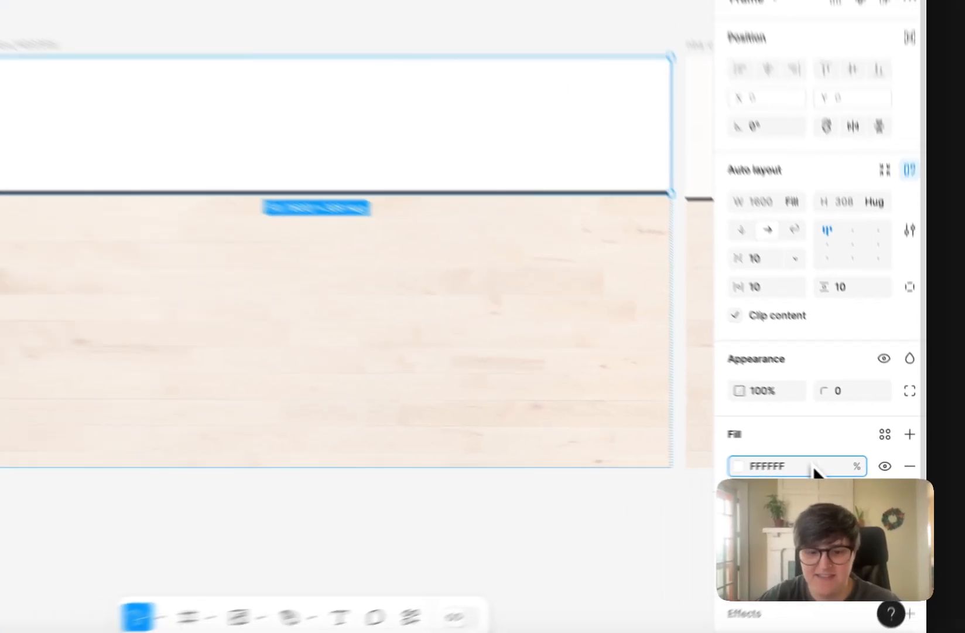
pyautogui.press('Return')
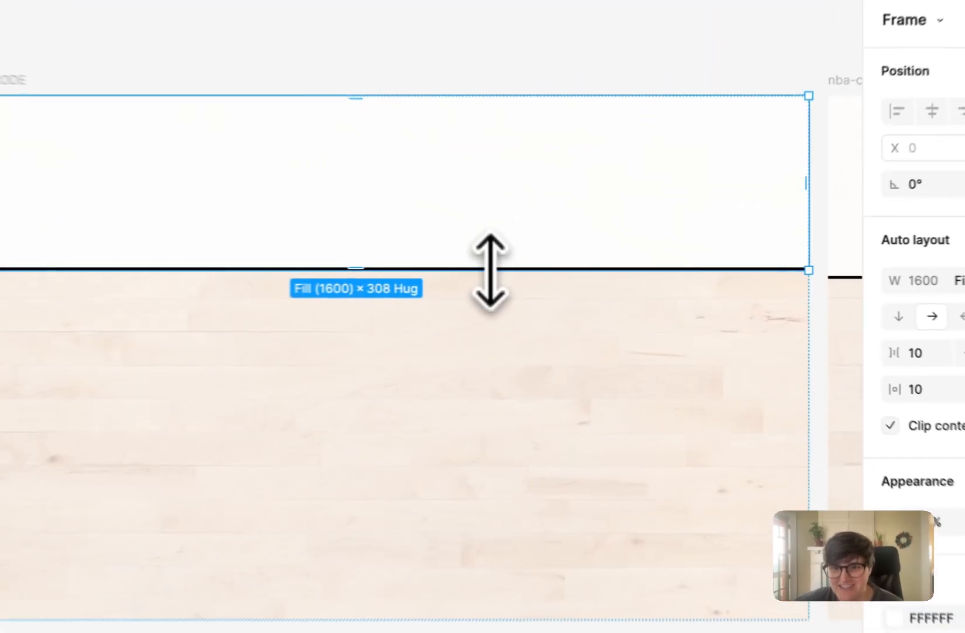
pyautogui.moveTo(565, 270); pyautogui.dragTo(567, 273)
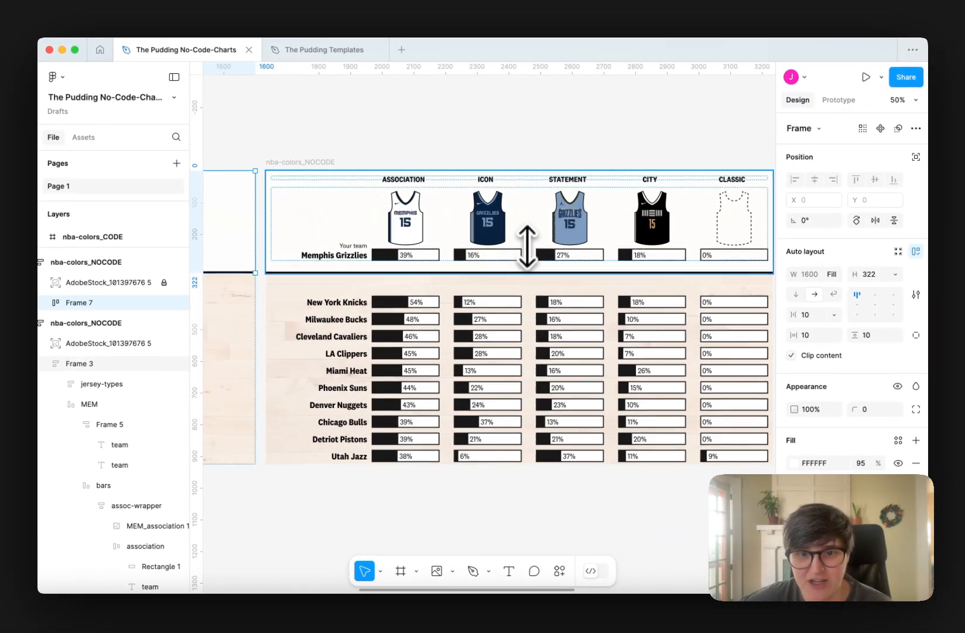
# Draw a nested frame about 372 × 150 in the white frame's upper-left corner and give it auto layout
pyautogui.hscroll(2, 527, 244)
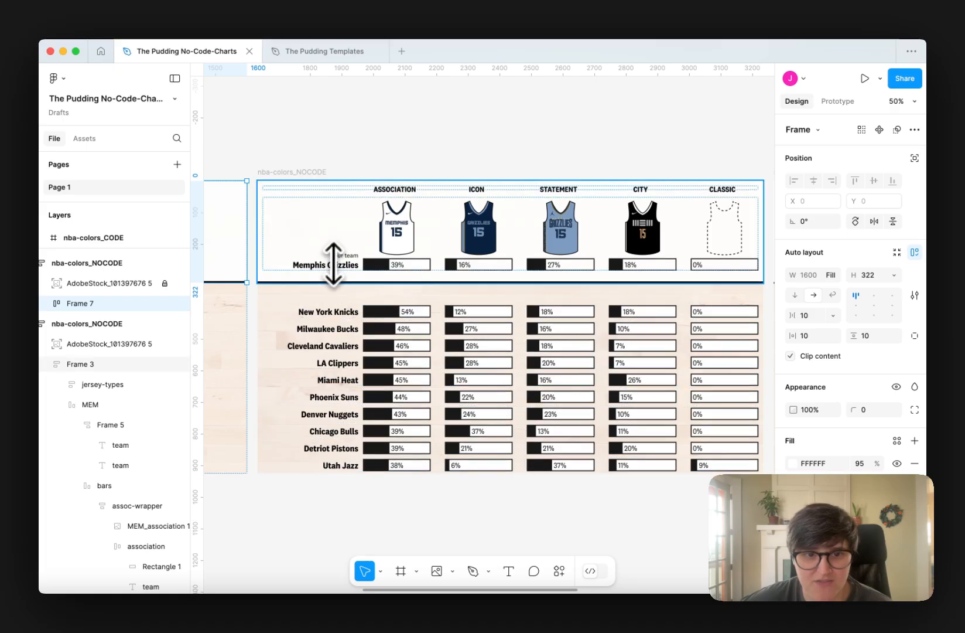
pyautogui.hscroll(1, 334, 257)
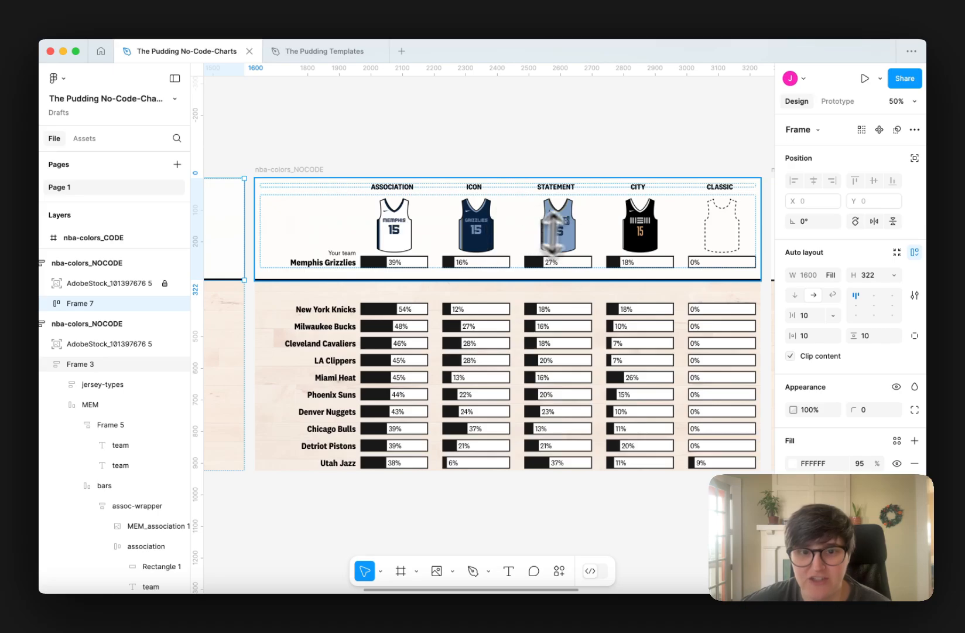
pyautogui.hscroll(-1, 582, 239)
pyautogui.hscroll(-10, 582, 239)
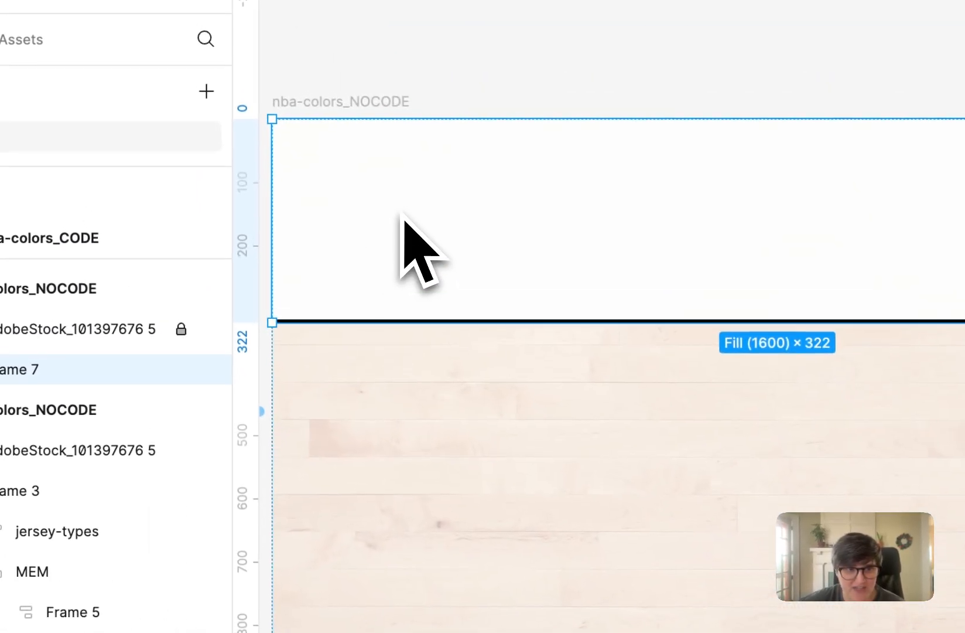
pyautogui.click(484, 580)
pyautogui.moveTo(251, 76); pyautogui.dragTo(486, 172)
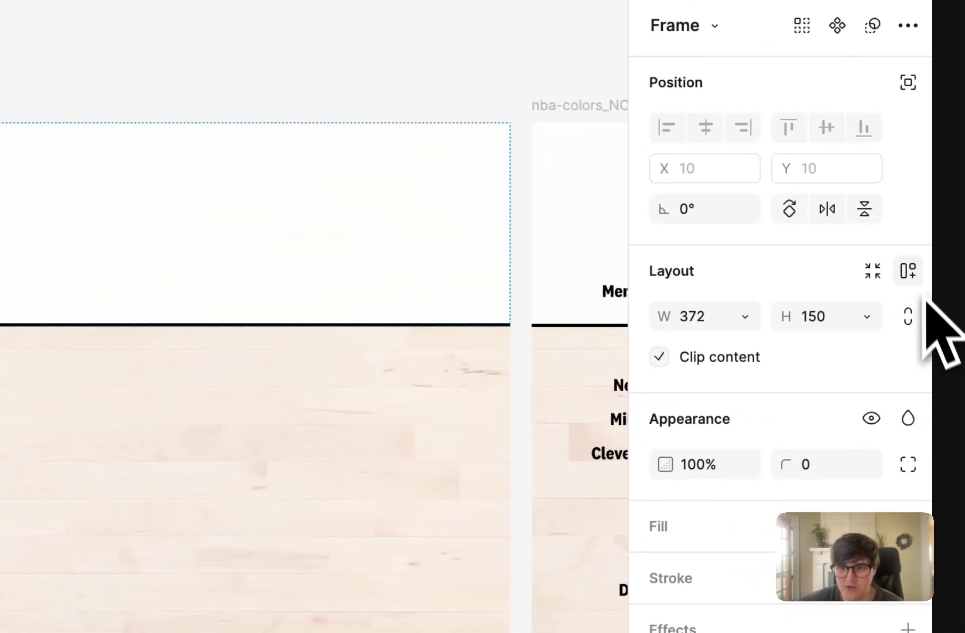
pyautogui.click(904, 271)
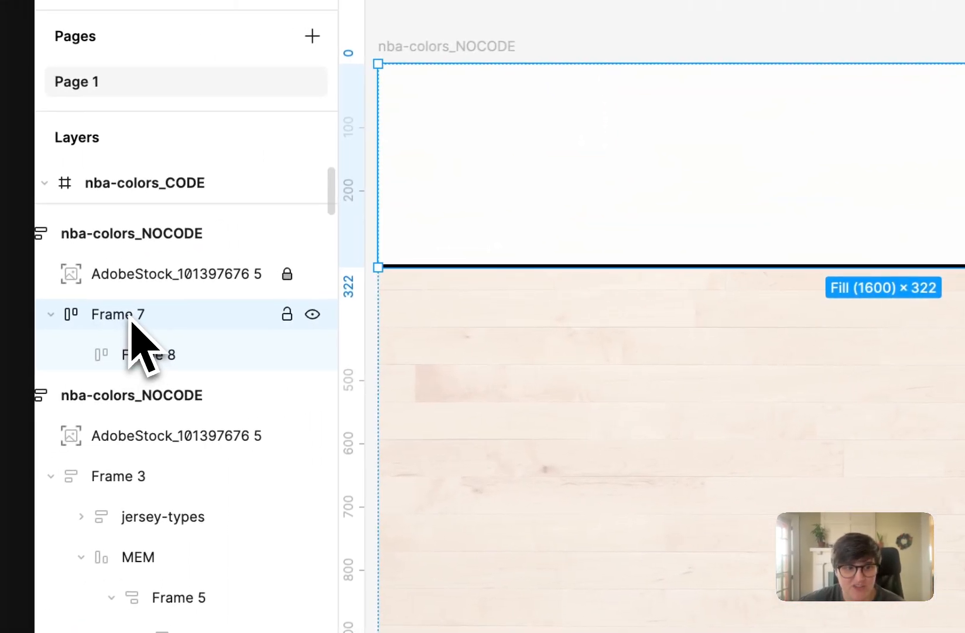
# Rename the outer white frame as white-box and the frame nested inside it as team-name-box
pyautogui.doubleClick(167, 323)
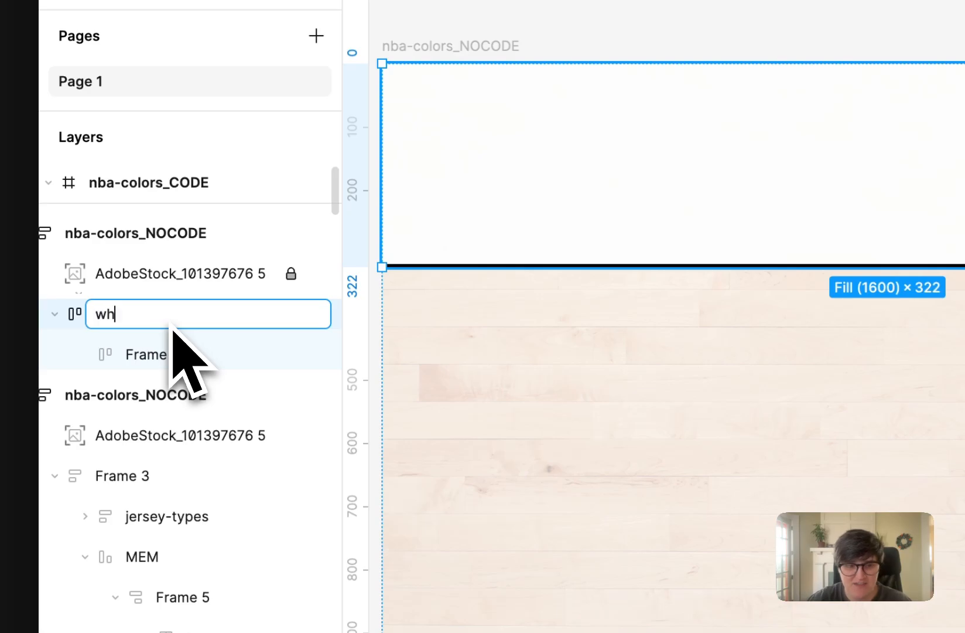
pyautogui.write('white')
pyautogui.write('-box')
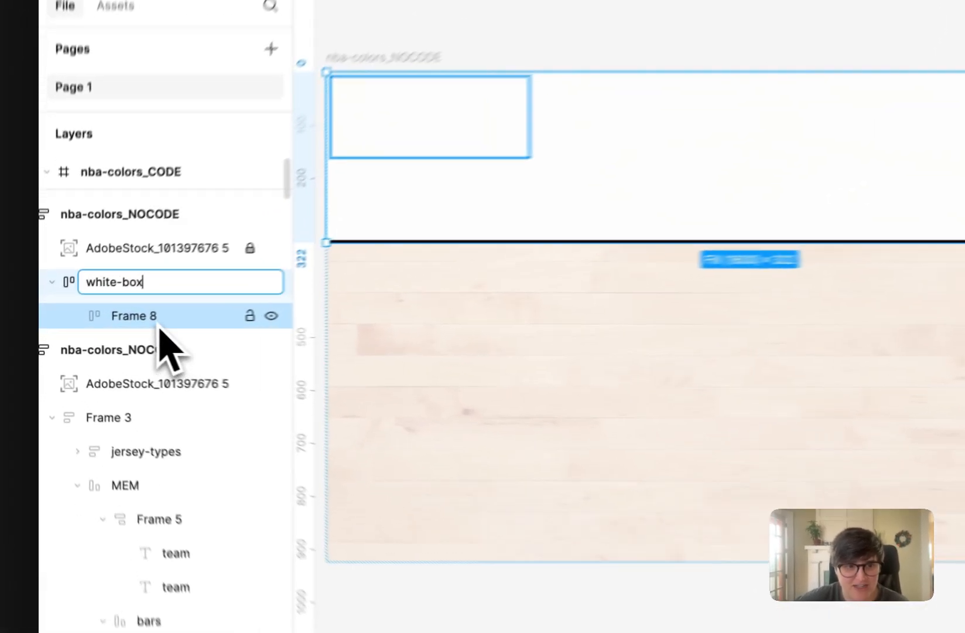
pyautogui.click(106, 325)
pyautogui.doubleClick(106, 326)
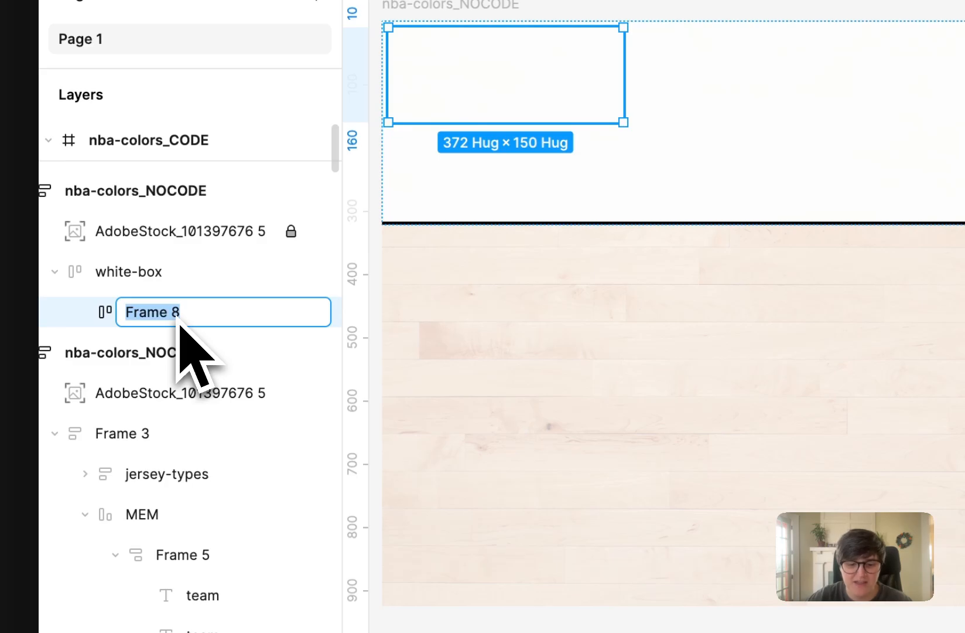
pyautogui.write('team-name-box')
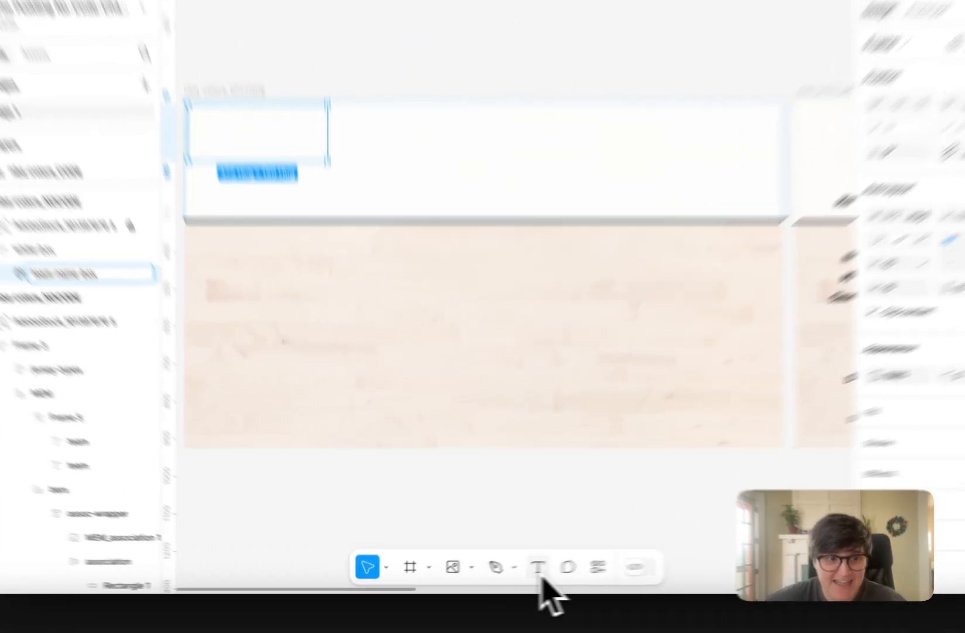
# Add a text layer reading "Your team" inside the team-name-box frame
pyautogui.click(503, 576)
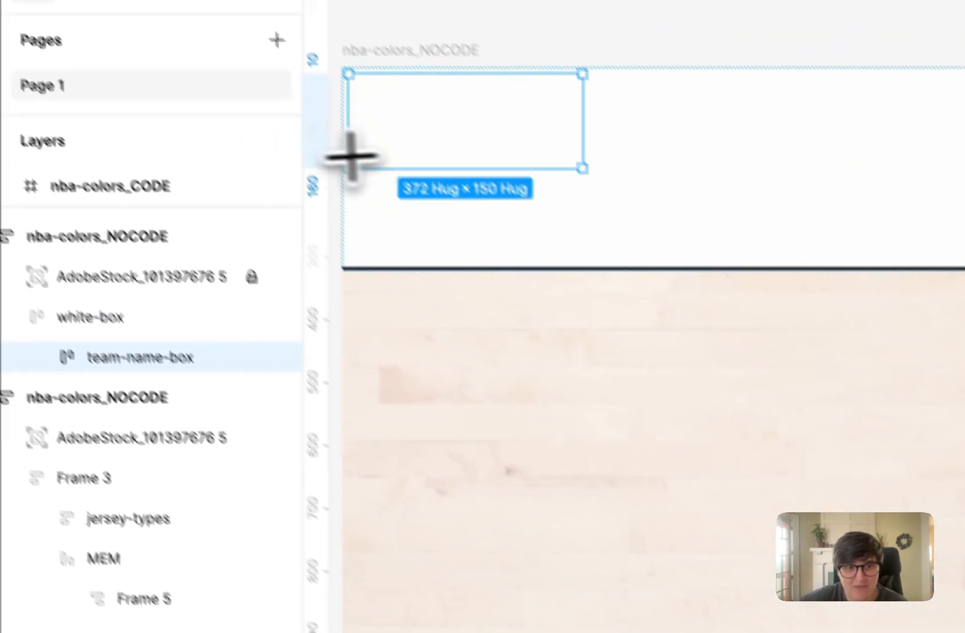
pyautogui.click(443, 164)
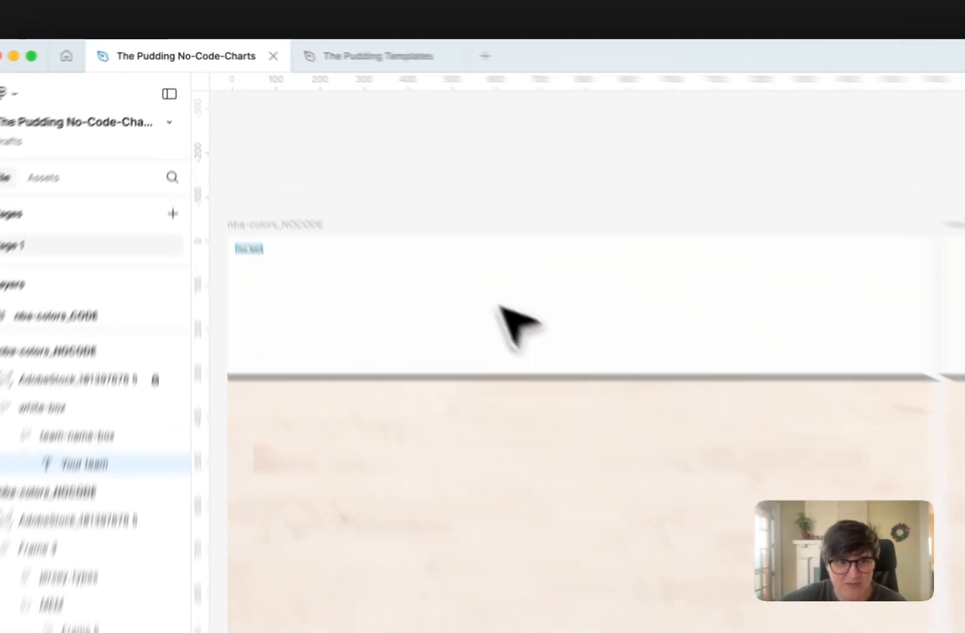
pyautogui.press('Escape')
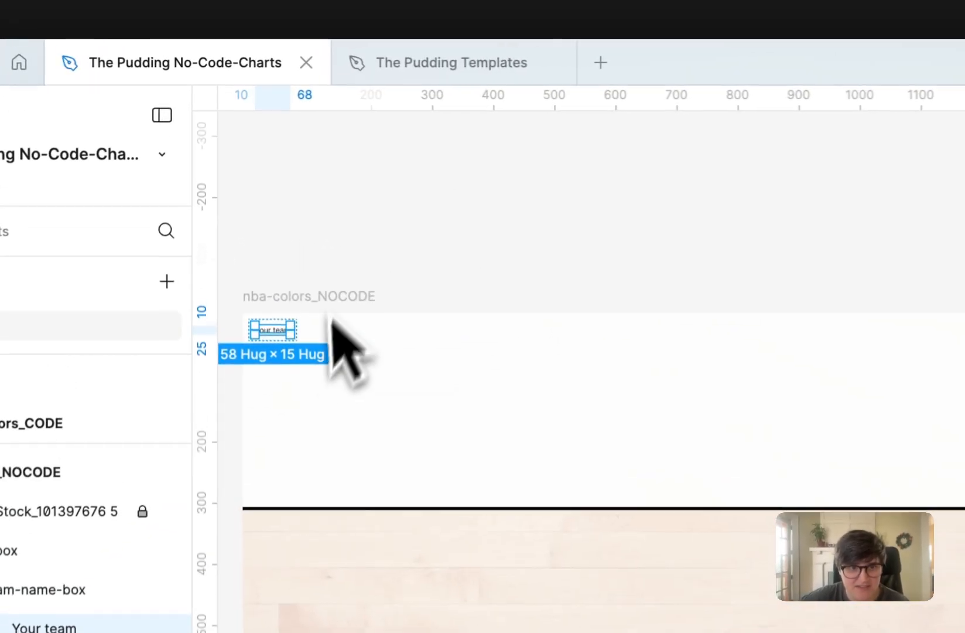
# Duplicate the "Your team" text within team-name-box and change the copy to "Memphis Grizzlies"
pyautogui.press('super+d')
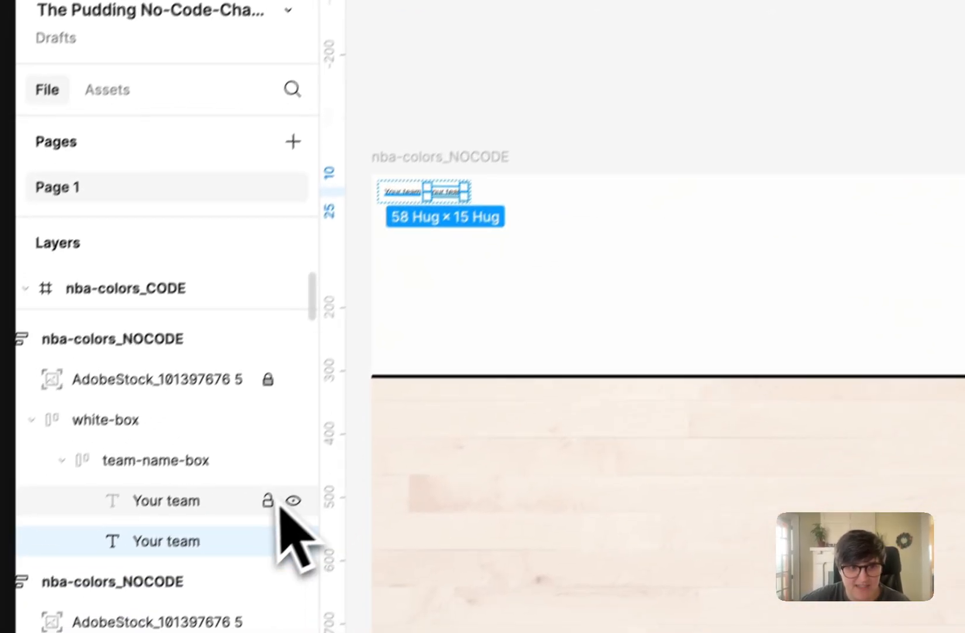
pyautogui.hscroll(2, 627, 197)
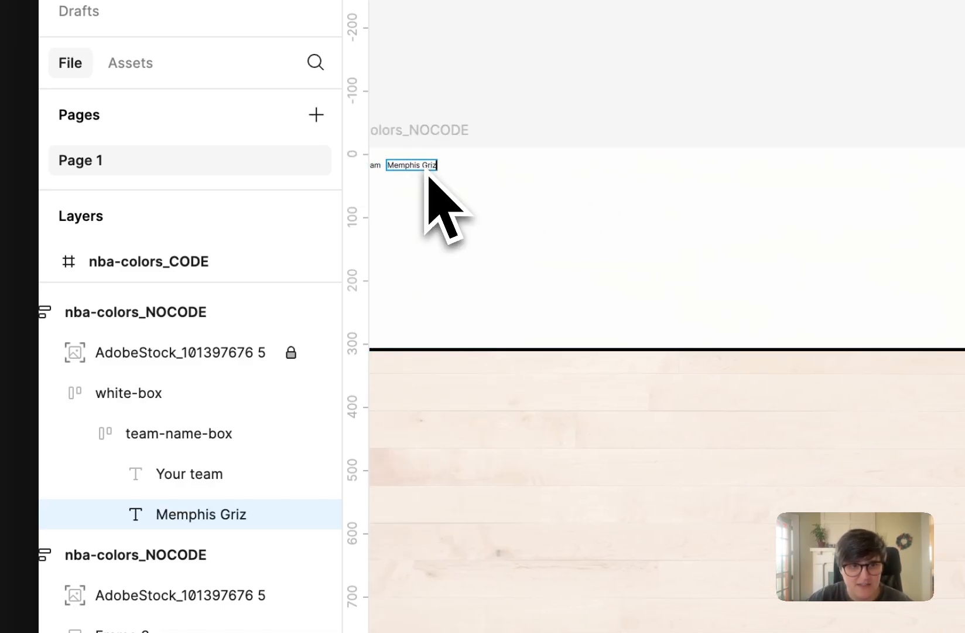
pyautogui.hscroll(-6, 427, 171)
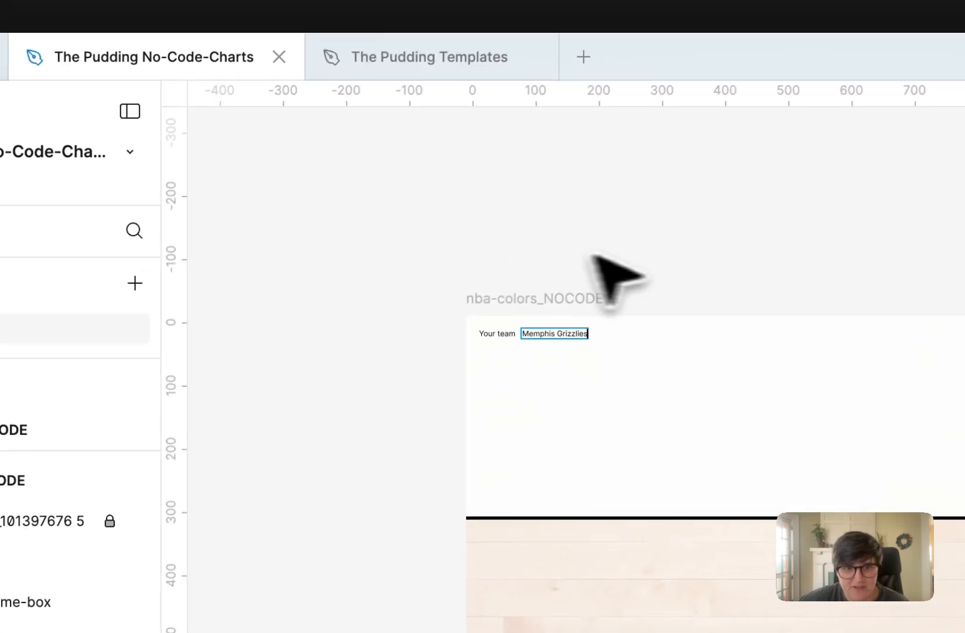
pyautogui.press('Escape')
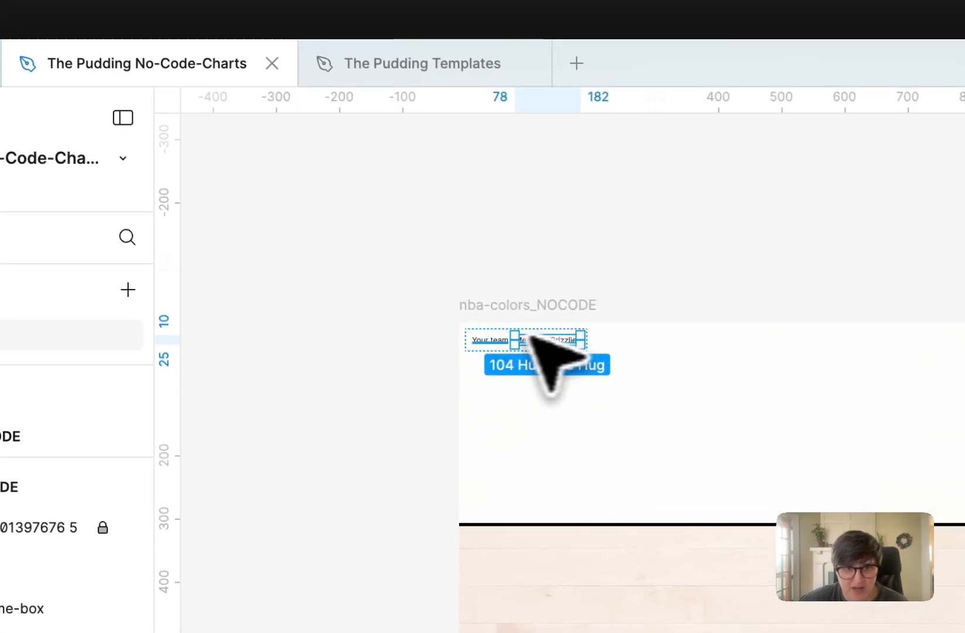
pyautogui.press('super+d')
pyautogui.press('super+d')
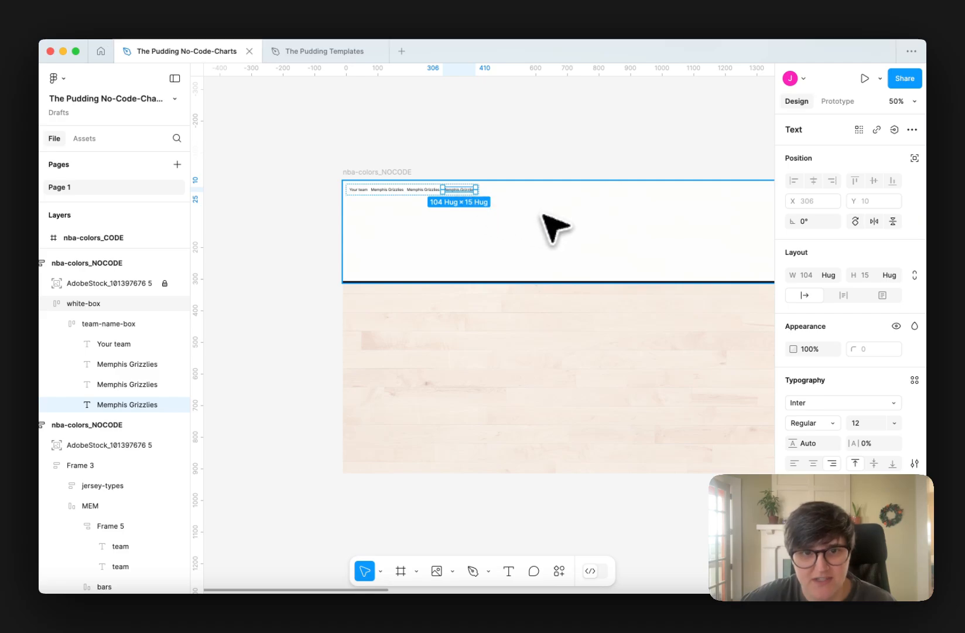
pyautogui.press('super+z')
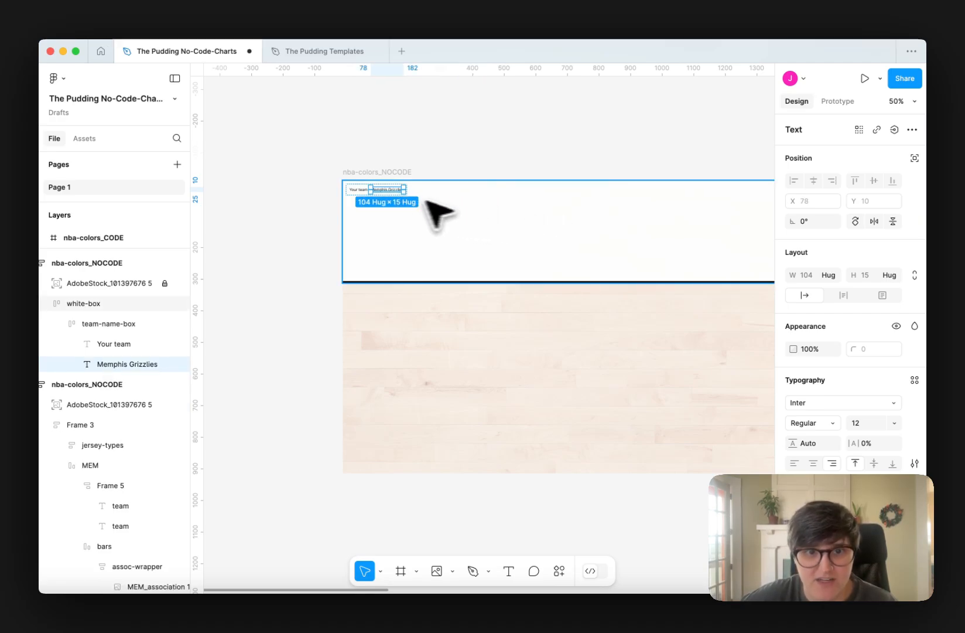
# Set the team-name-box auto layout to vertical with its contents aligned top right
pyautogui.click(117, 323)
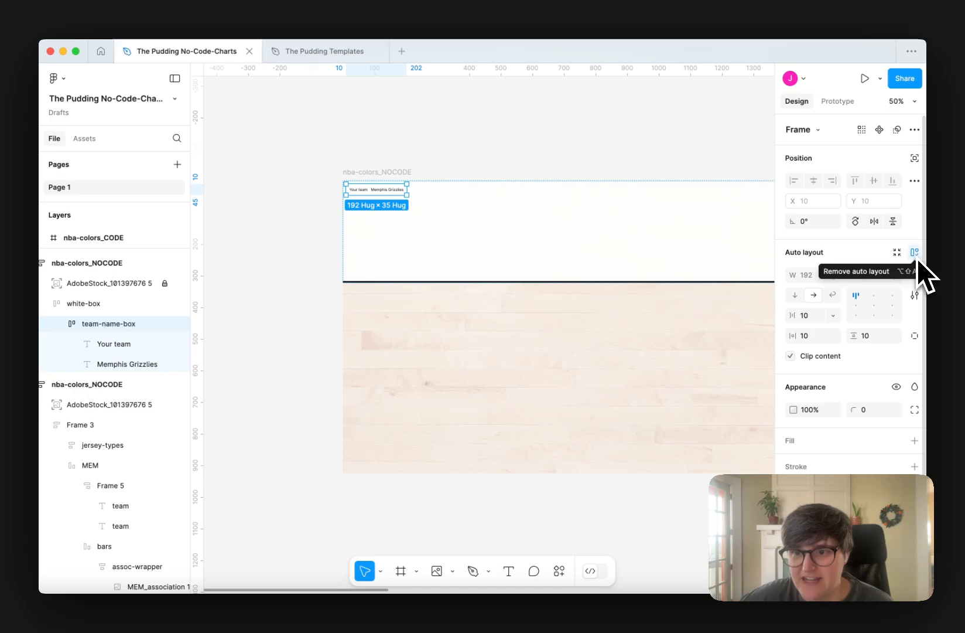
pyautogui.click(797, 299)
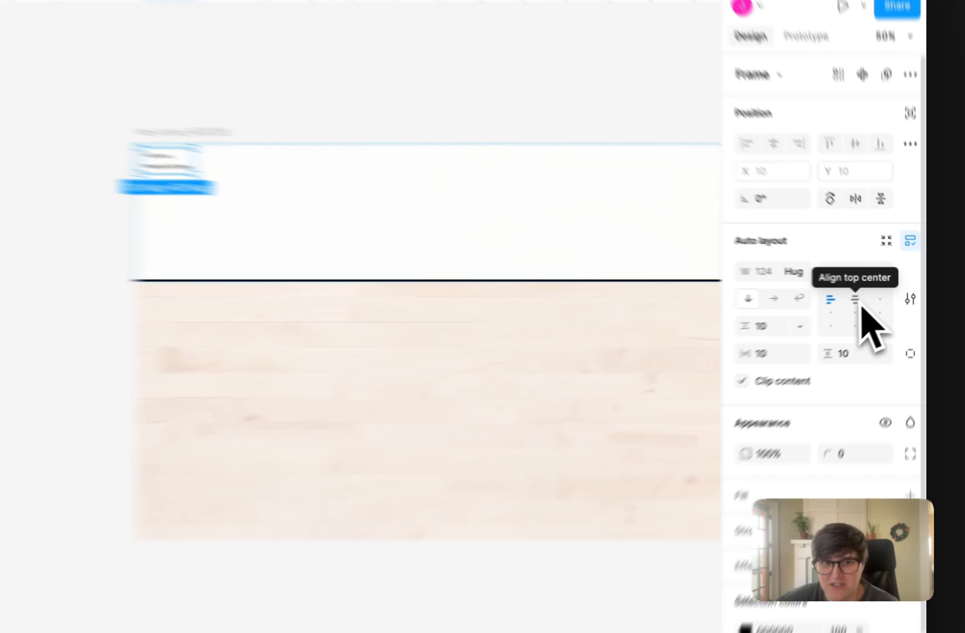
pyautogui.click(875, 297)
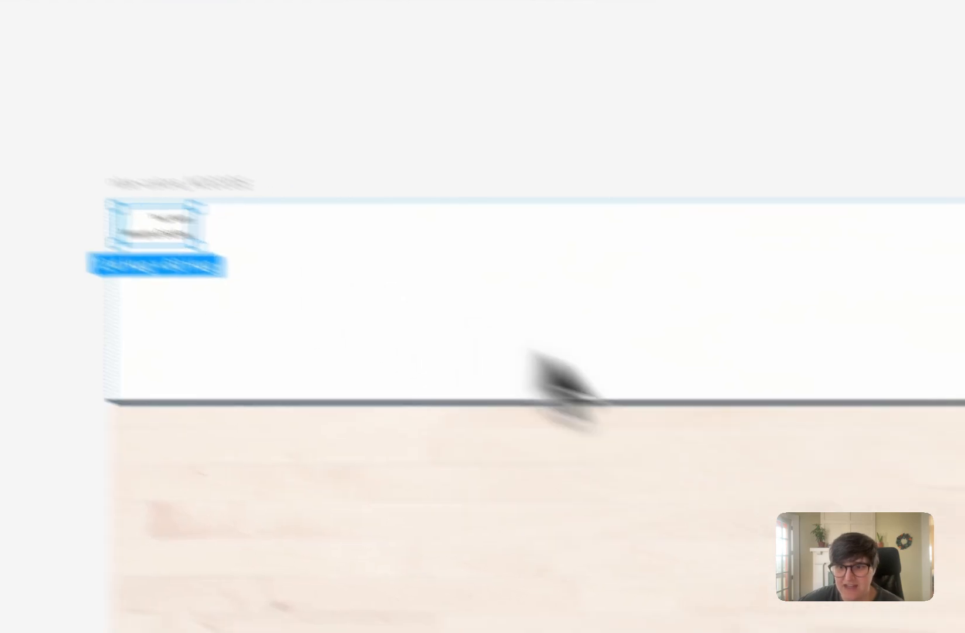
# Set both text layers in team-name-box to the National 2 Narrow font at size 24
pyautogui.click(173, 410)
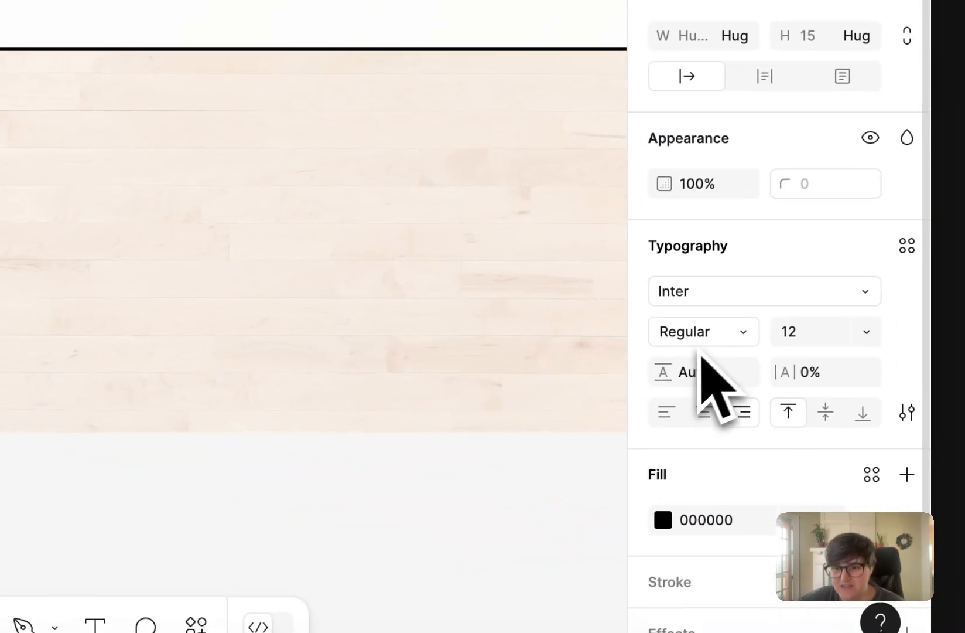
pyautogui.click(712, 296)
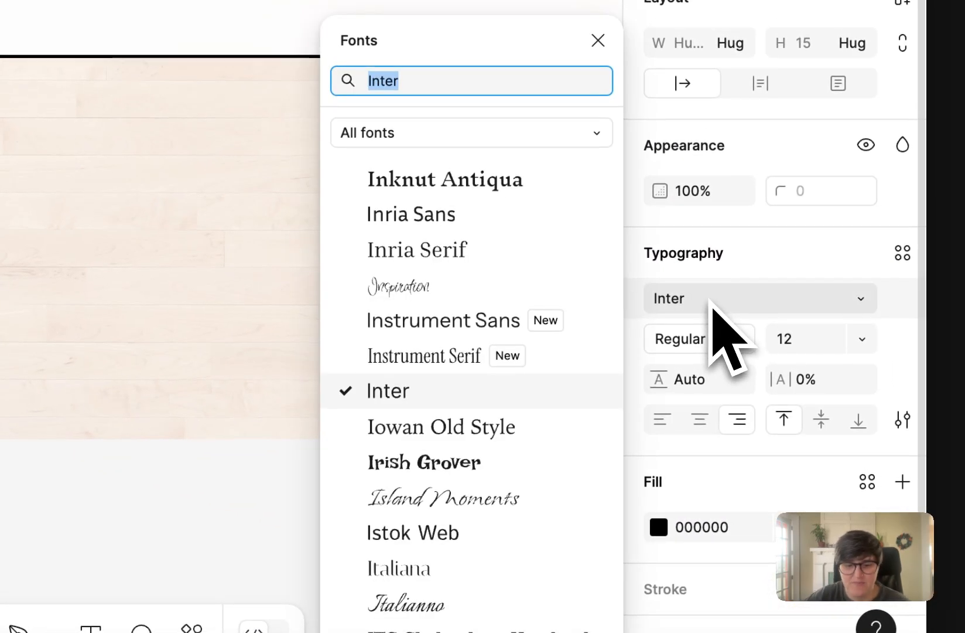
pyautogui.write('nation')
pyautogui.click(466, 194)
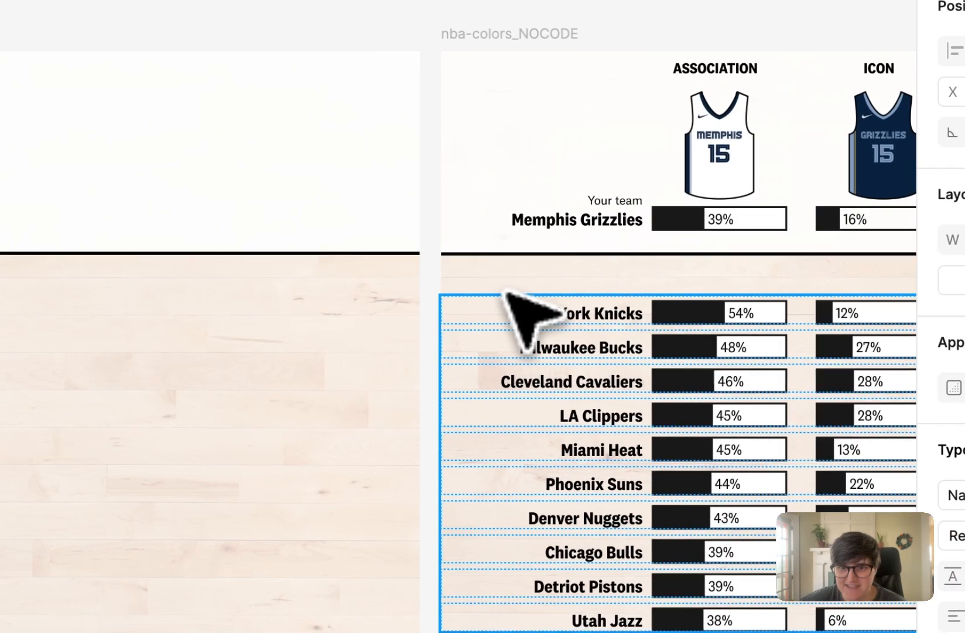
# Match the "Memphis Grizzlies" text to the reference chart by setting its size to 28 and its weight to Bold
pyautogui.click(625, 239)
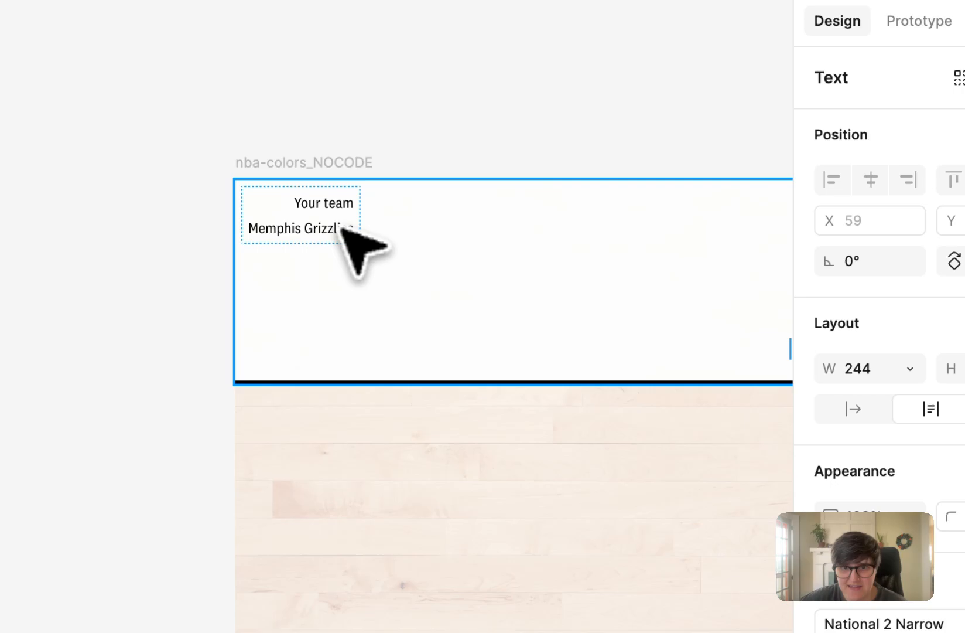
pyautogui.click(317, 230)
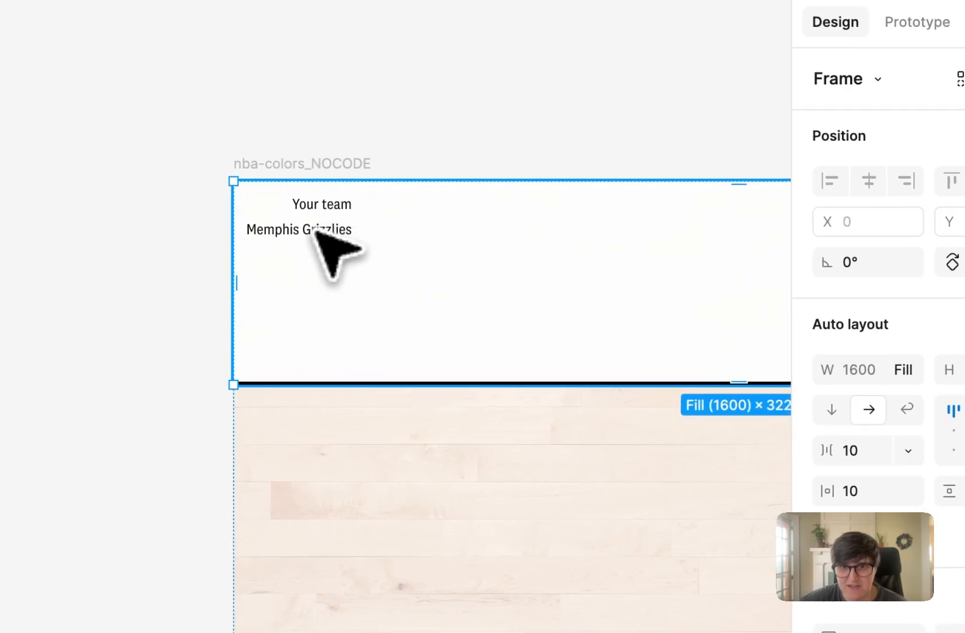
pyautogui.doubleClick(328, 229)
pyautogui.doubleClick(339, 230)
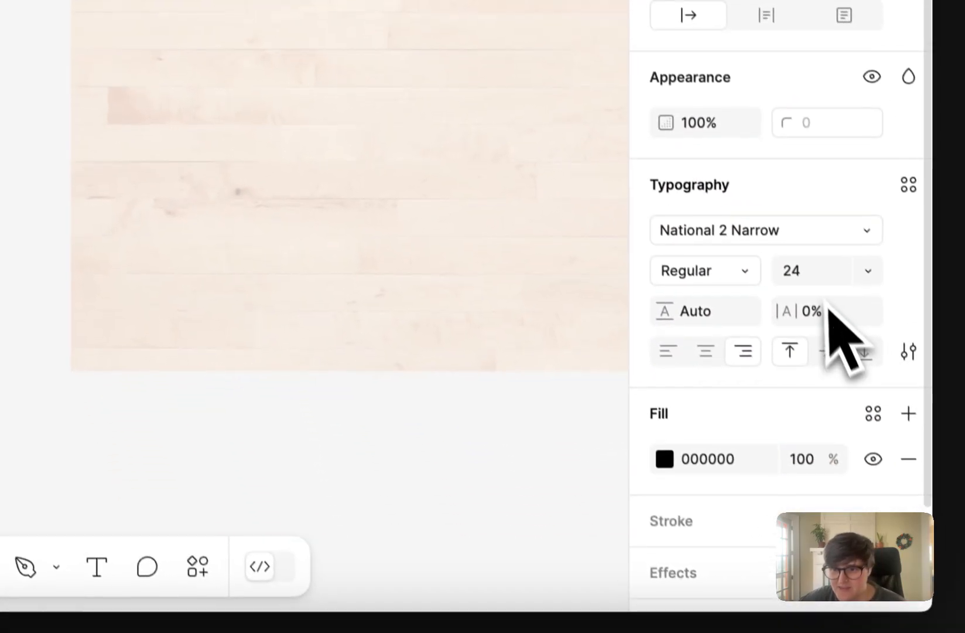
pyautogui.click(776, 270)
pyautogui.write('28')
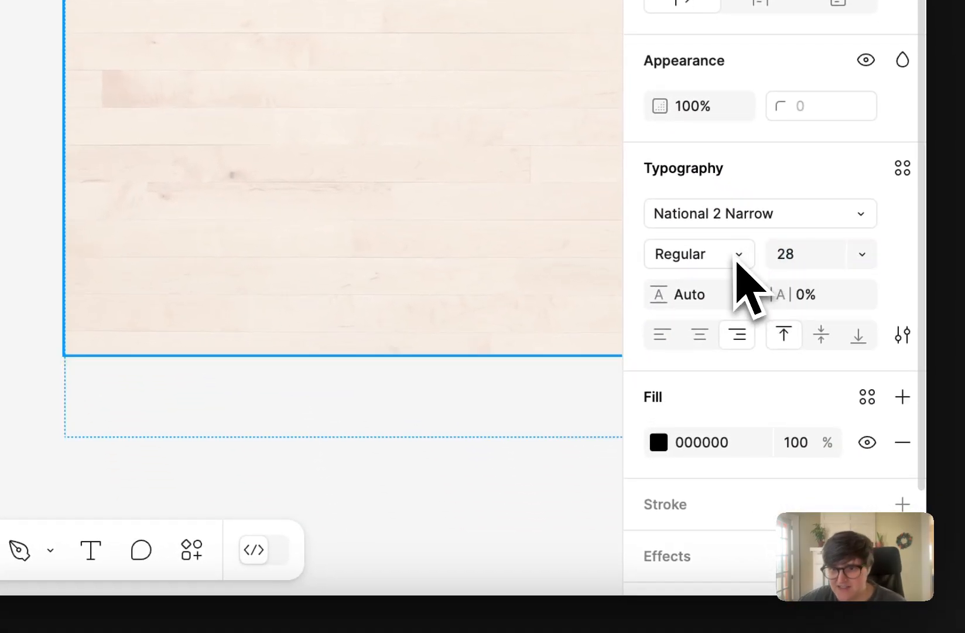
pyautogui.click(739, 258)
pyautogui.click(735, 317)
# Set the font size of the "Your team" text to 18
pyautogui.click(269, 163)
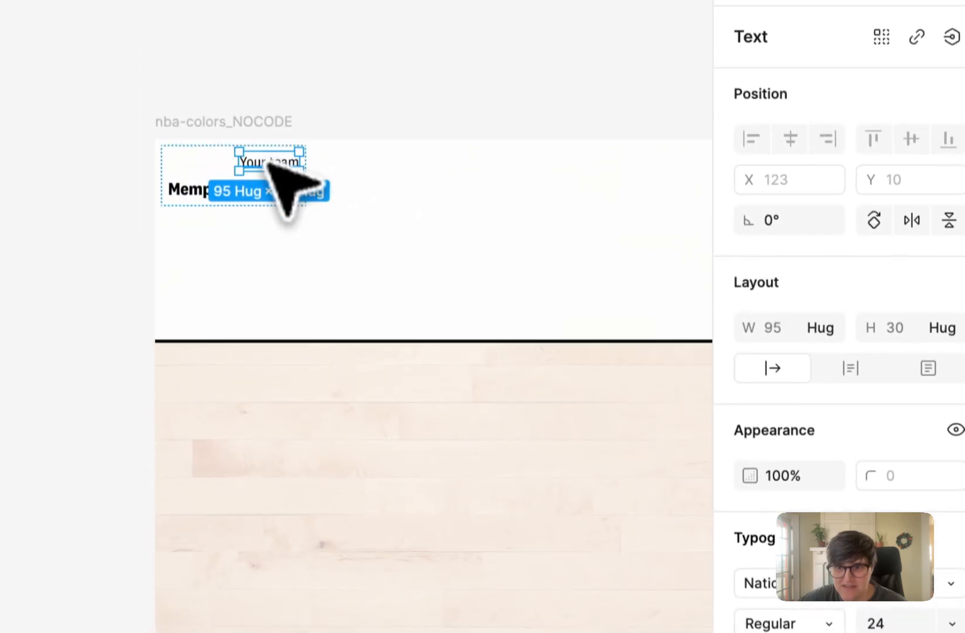
pyautogui.click(861, 623)
pyautogui.write('18')
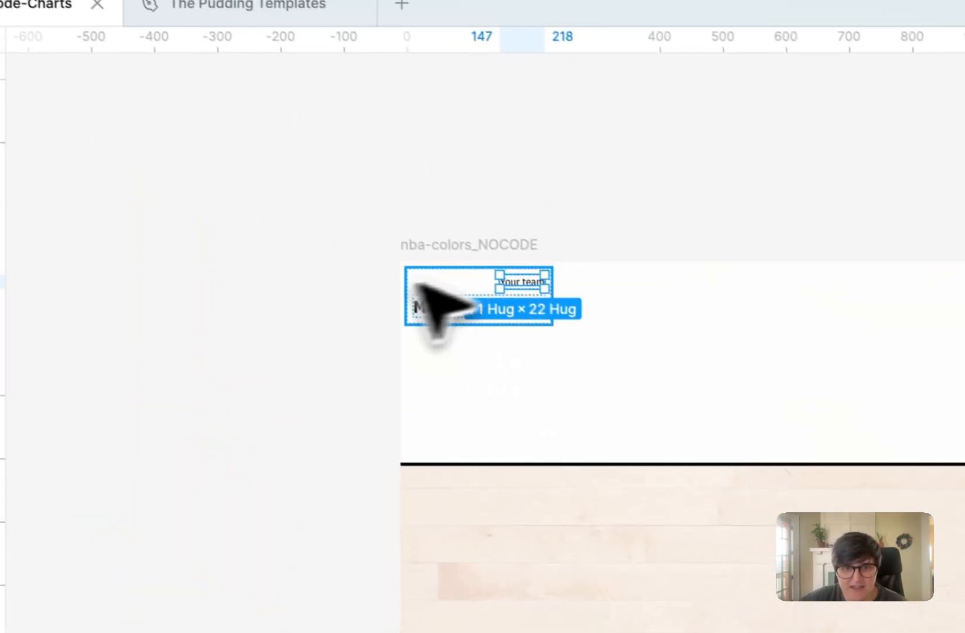
pyautogui.press('Escape')
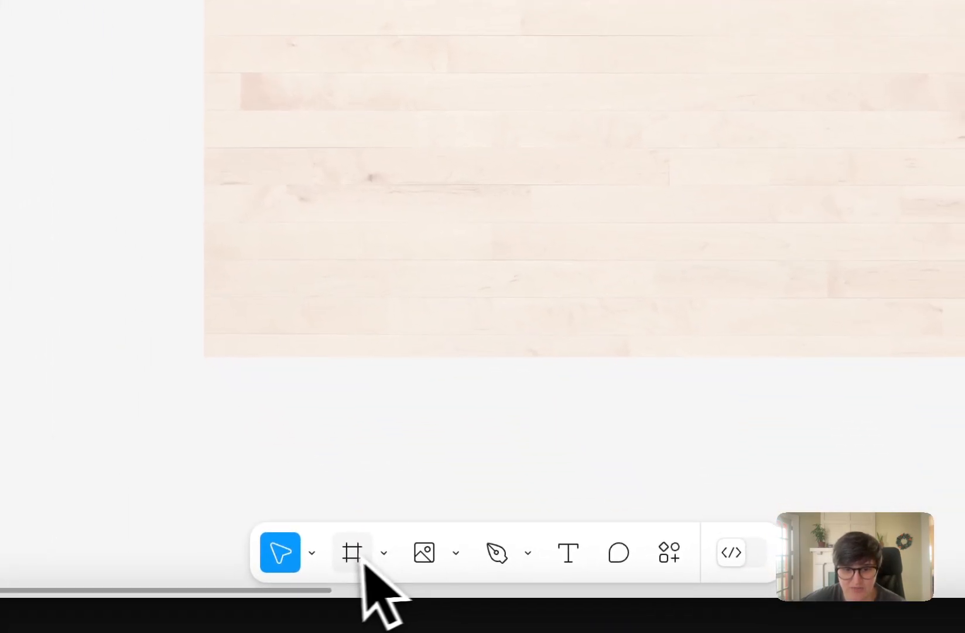
# Draw a frame about 354 × 284 beside the team name inside white-box and rename it jersey-type-box
pyautogui.click(351, 552)
pyautogui.moveTo(401, 293); pyautogui.dragTo(637, 479)
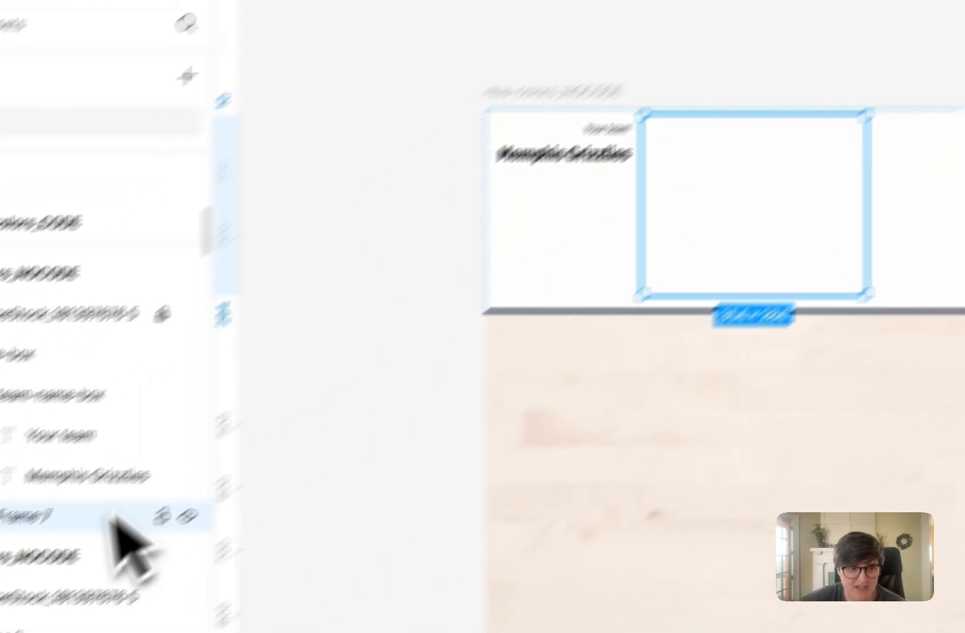
pyautogui.doubleClick(115, 518)
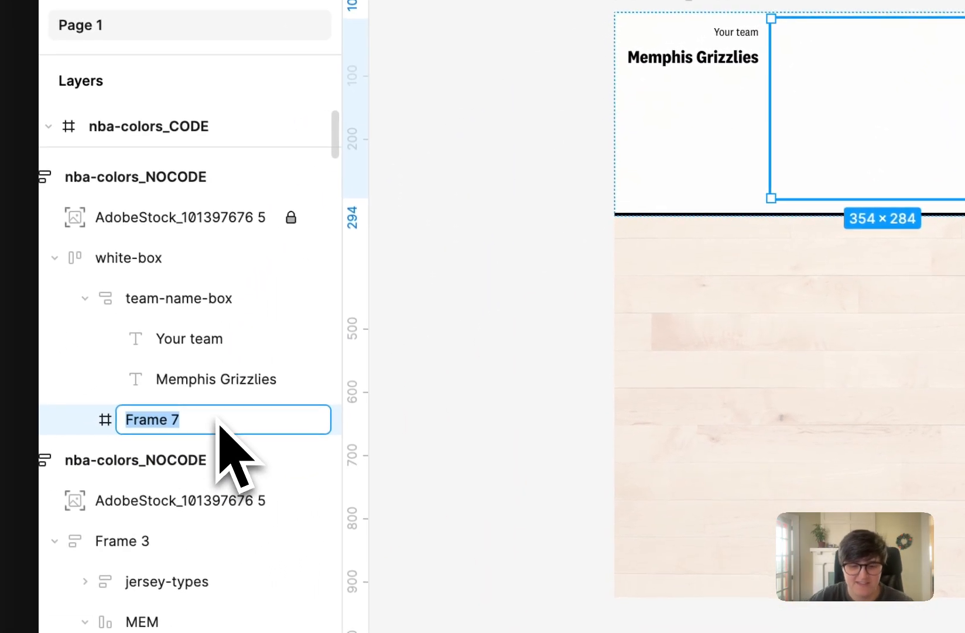
pyautogui.write('jersey-type-box')
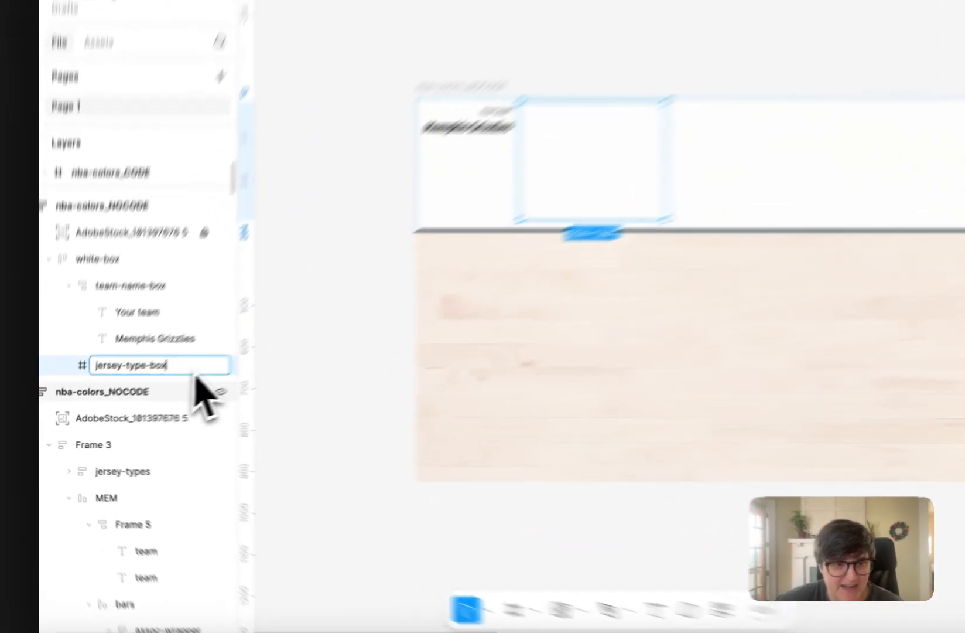
pyautogui.press('Return')
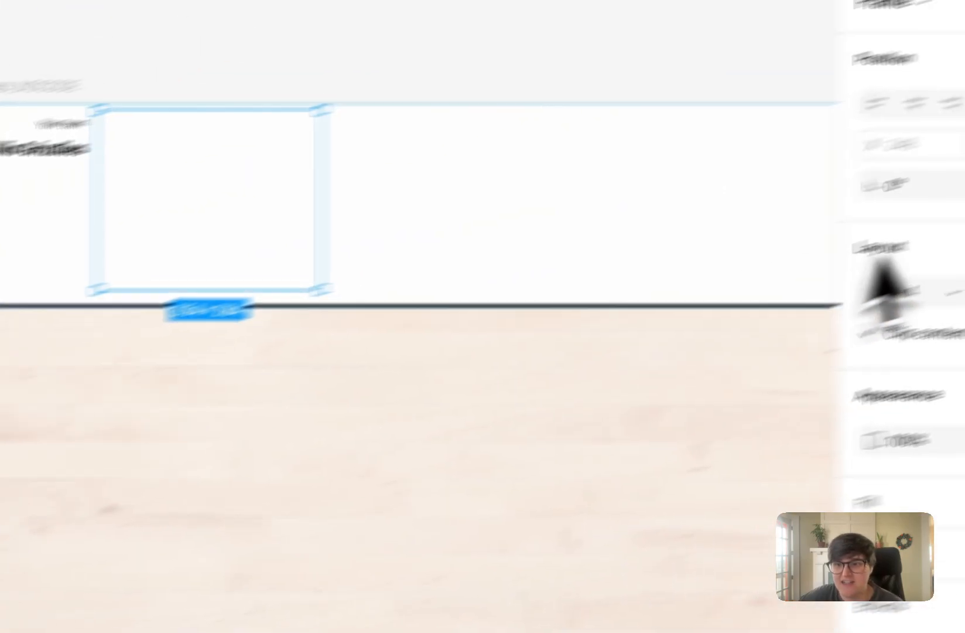
# Add vertical auto layout to the jersey-type-box frame with its width hugging the contents
pyautogui.click(905, 220)
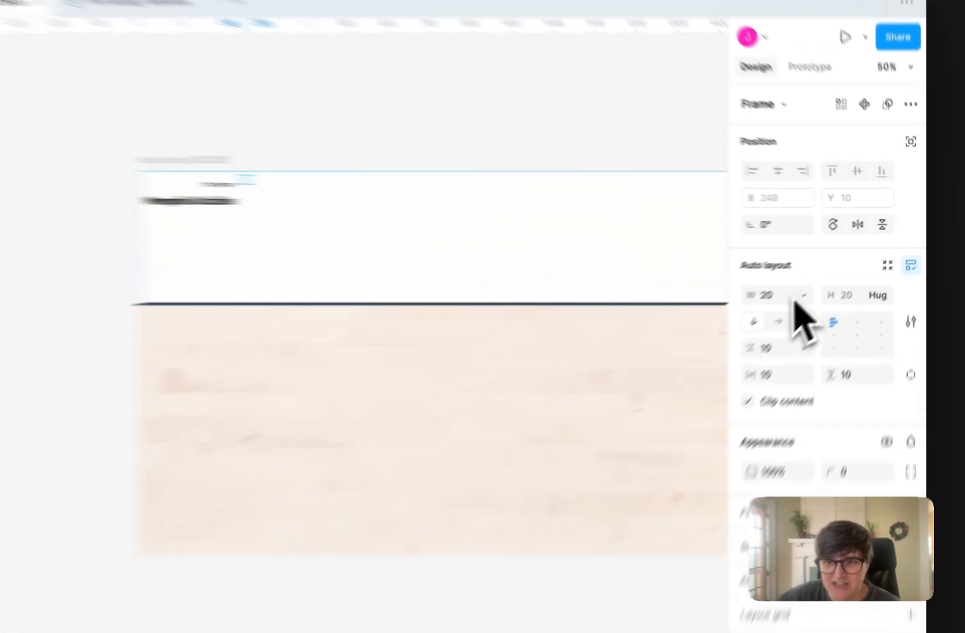
pyautogui.click(833, 276)
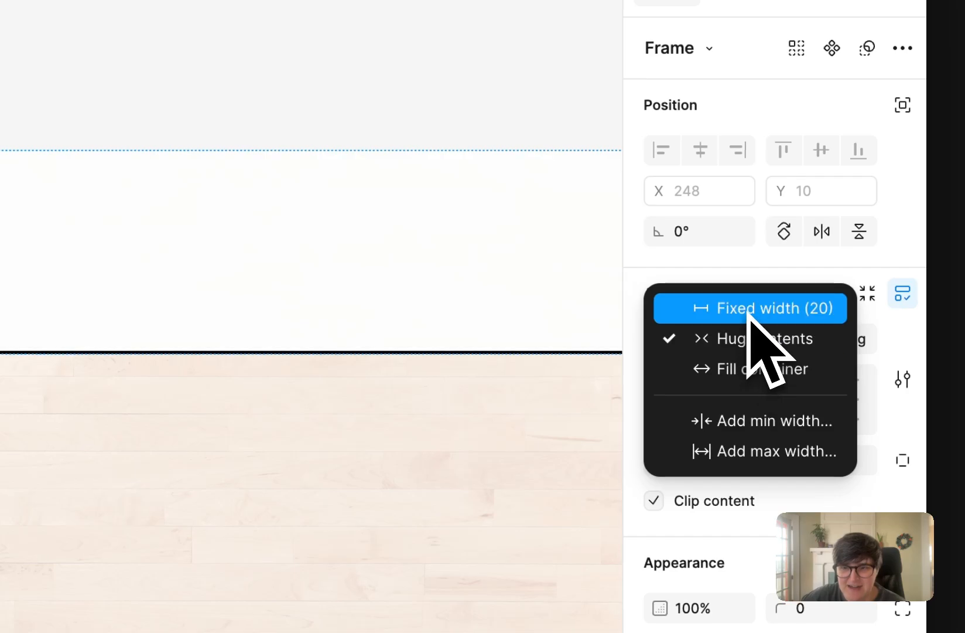
pyautogui.click(747, 343)
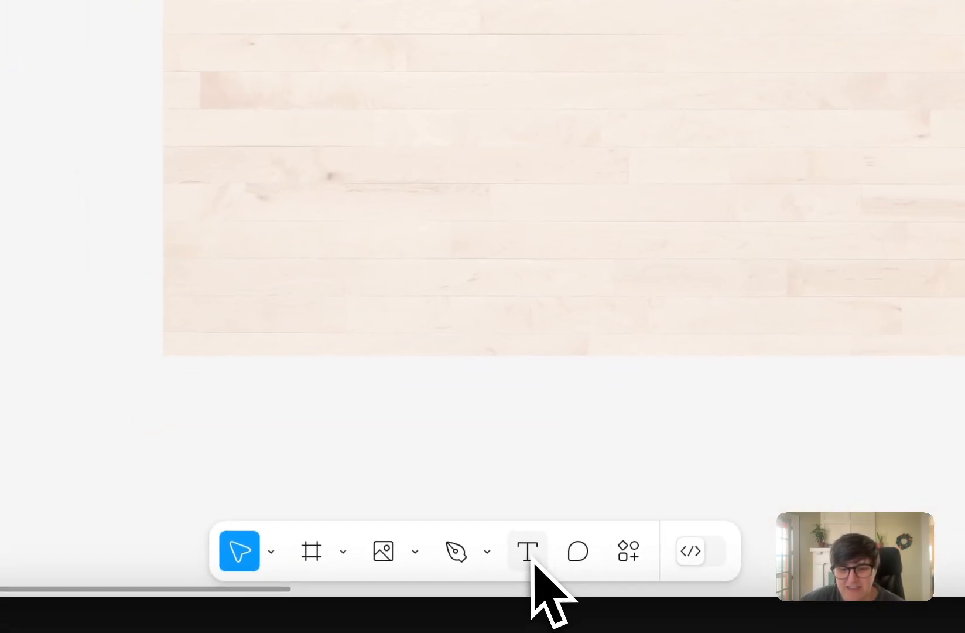
# Add a text layer reading "ASSOCIATION" inside the jersey-type-box frame
pyautogui.click(507, 578)
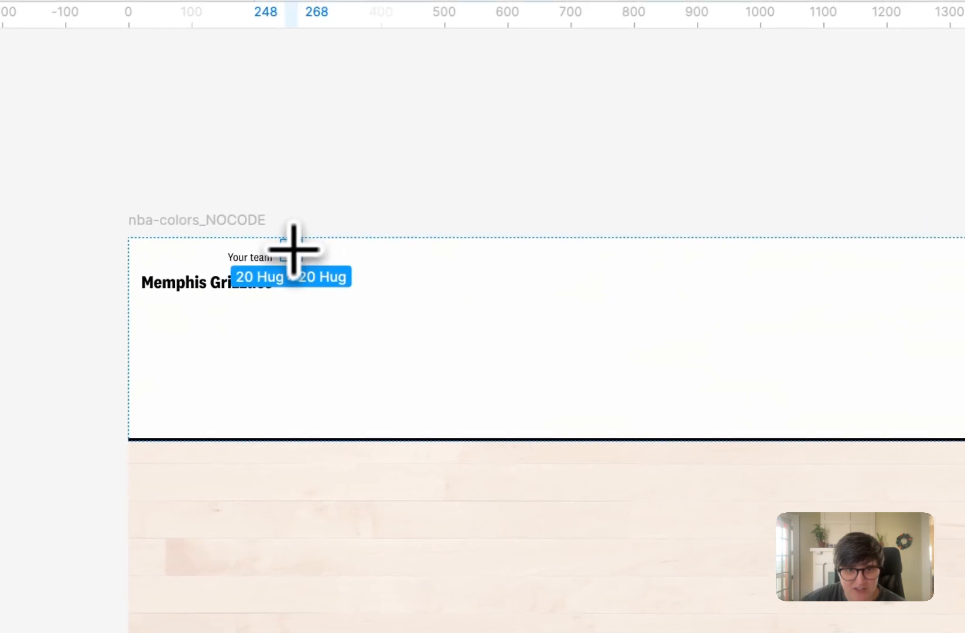
pyautogui.click(303, 255)
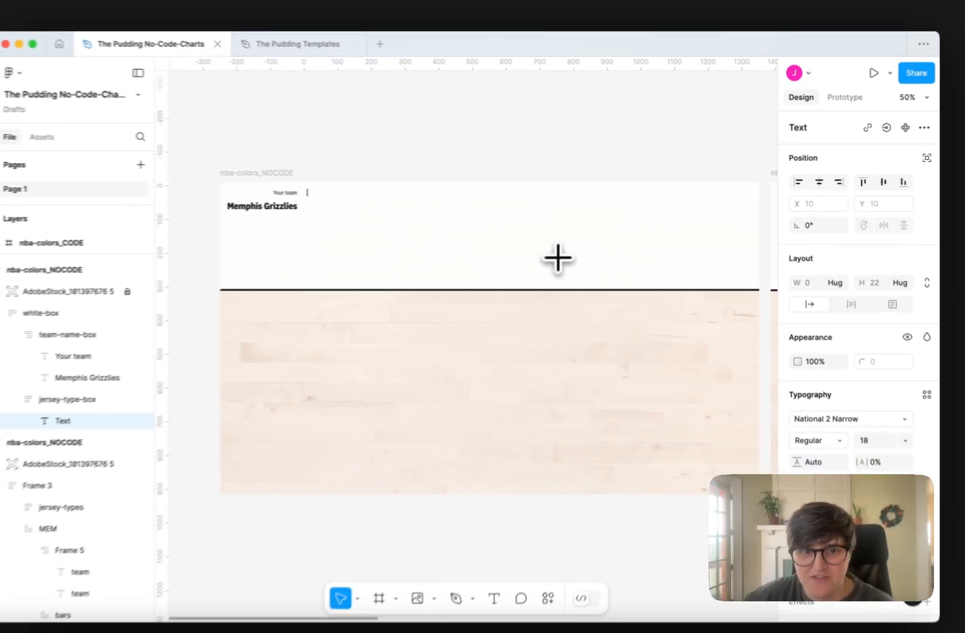
pyautogui.write('ASSOCIATION')
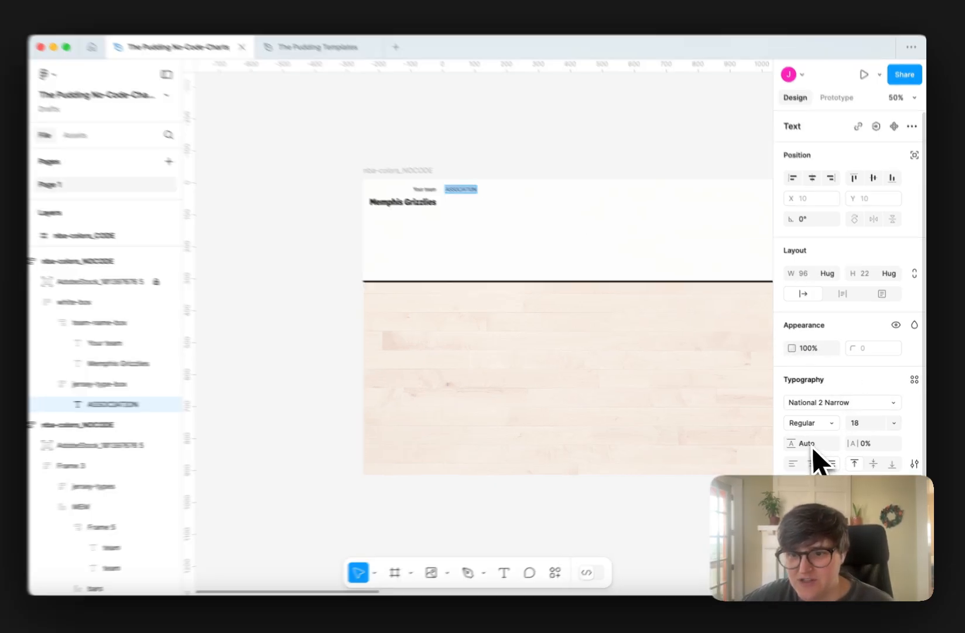
# Set the ASSOCIATION text to Bold weight and font size 24
pyautogui.click(812, 422)
pyautogui.click(832, 451)
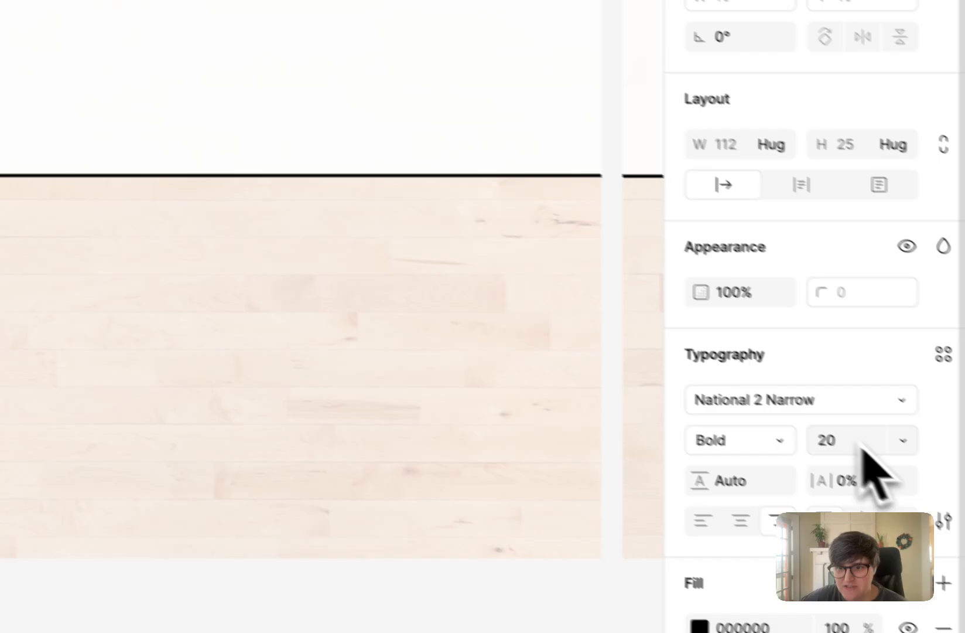
pyautogui.click(861, 445)
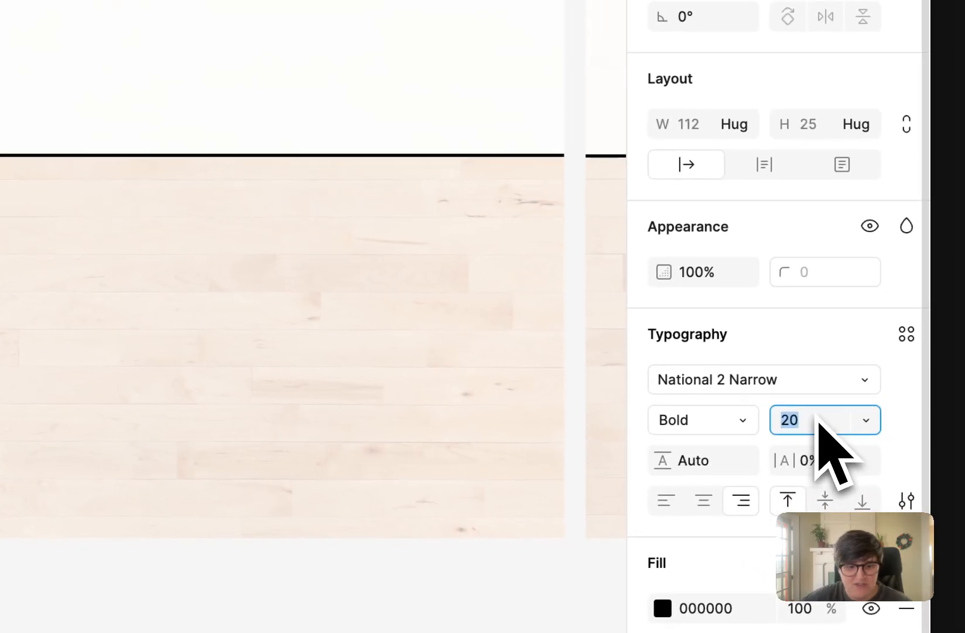
pyautogui.write('24')
pyautogui.press('Return')
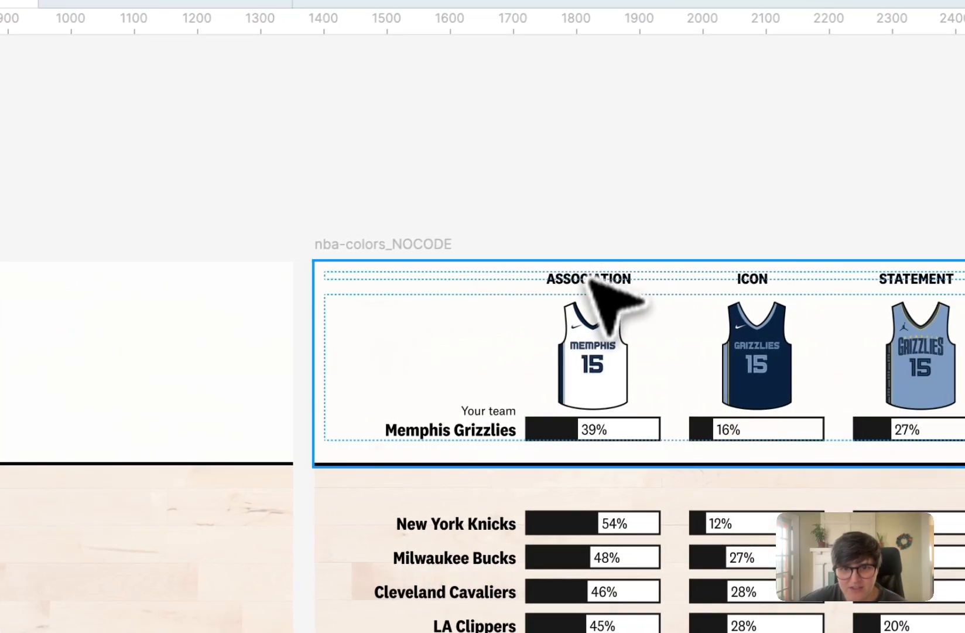
# Copy the Memphis association jersey image from the finished chart and paste it into the jersey-type-box frame
pyautogui.click(609, 364)
pyautogui.doubleClick(620, 369)
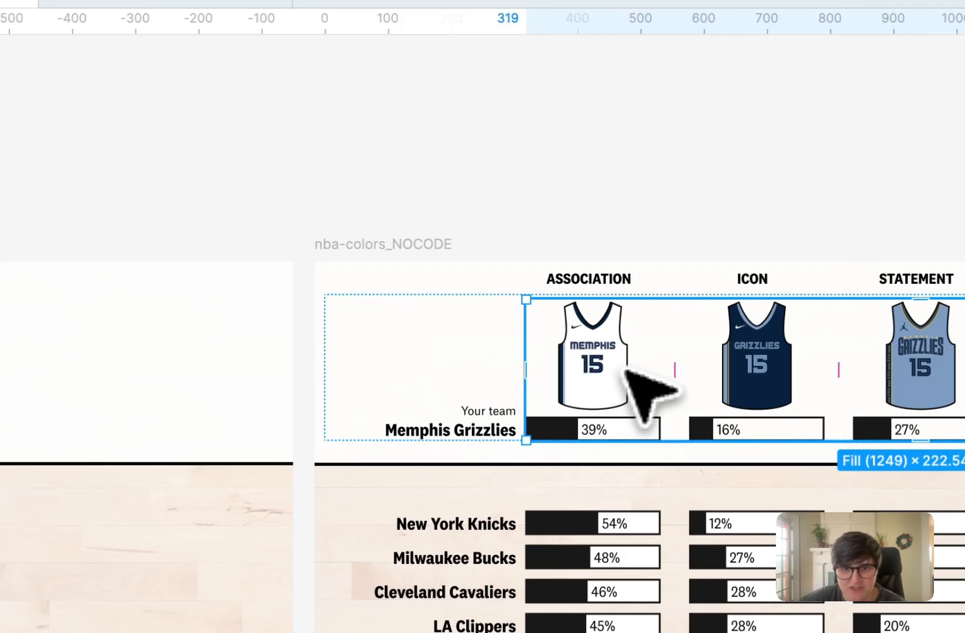
pyautogui.doubleClick(628, 372)
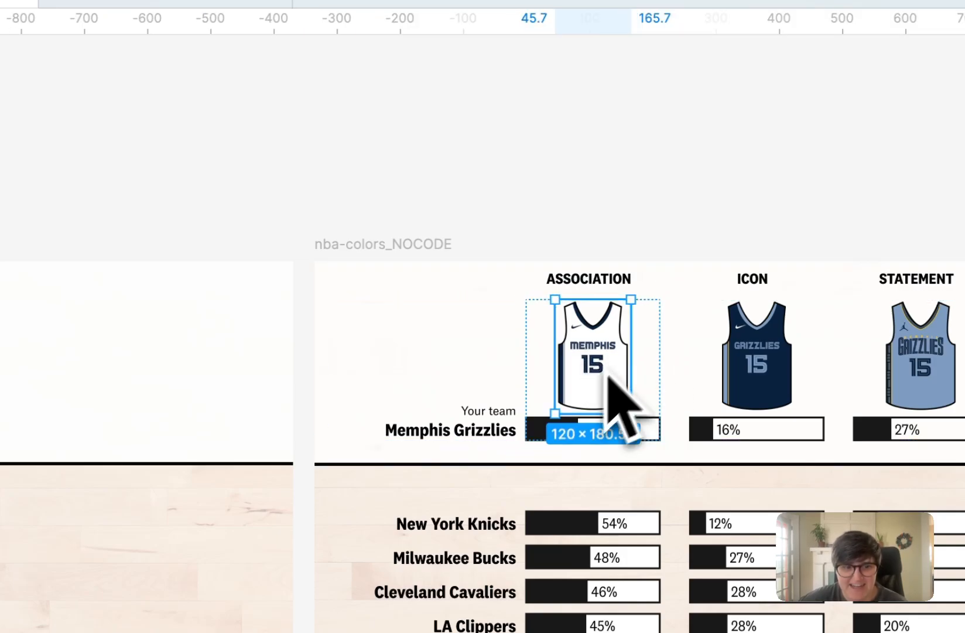
pyautogui.hscroll(-15, 647, 380)
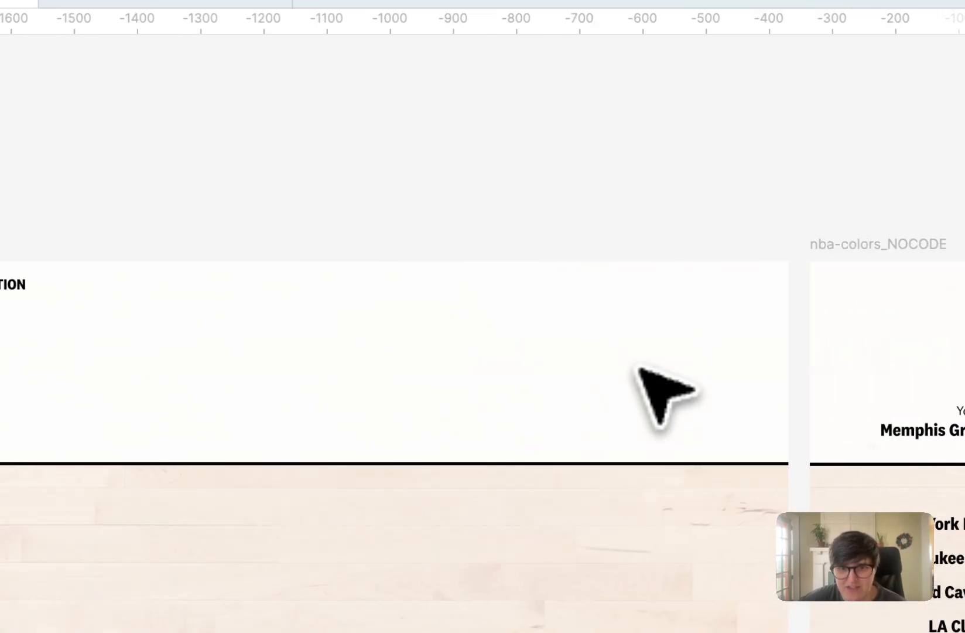
pyautogui.click(682, 293)
pyautogui.doubleClick(681, 292)
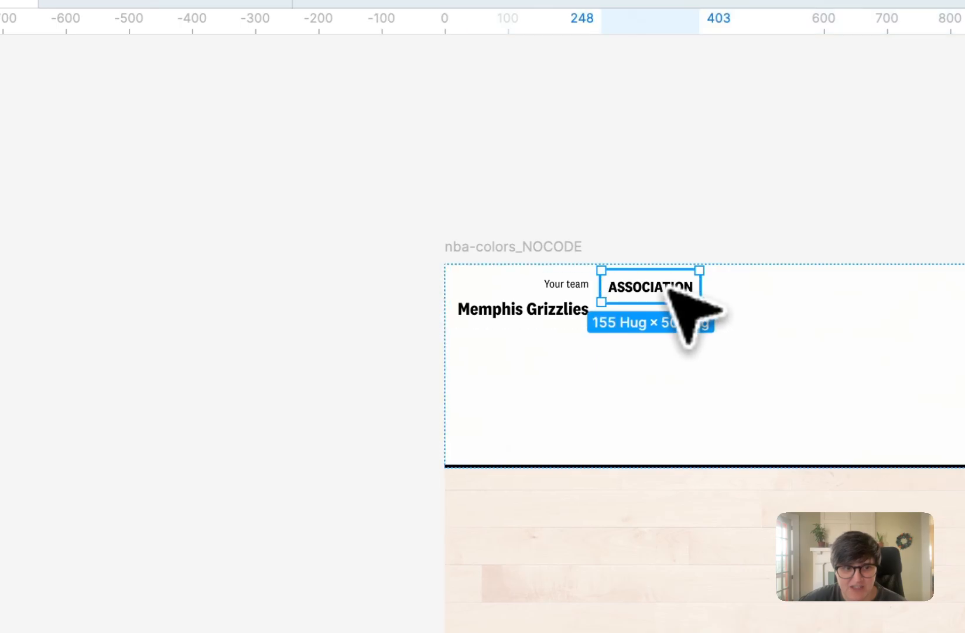
pyautogui.hotkey('ctrl', 'v')
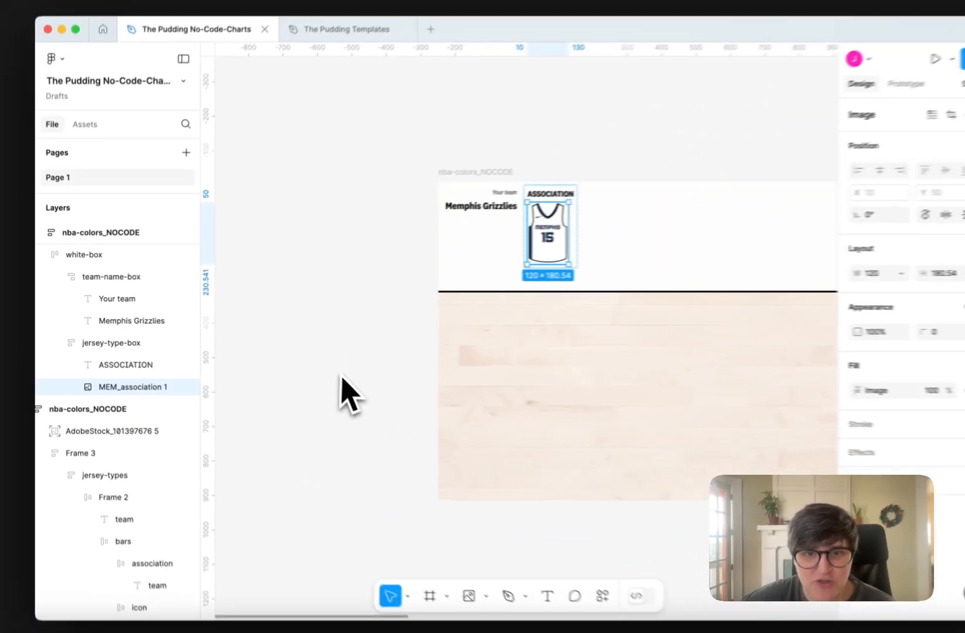
# Set the jersey-type-box auto layout alignment to top center
pyautogui.hscroll(2, 539, 240)
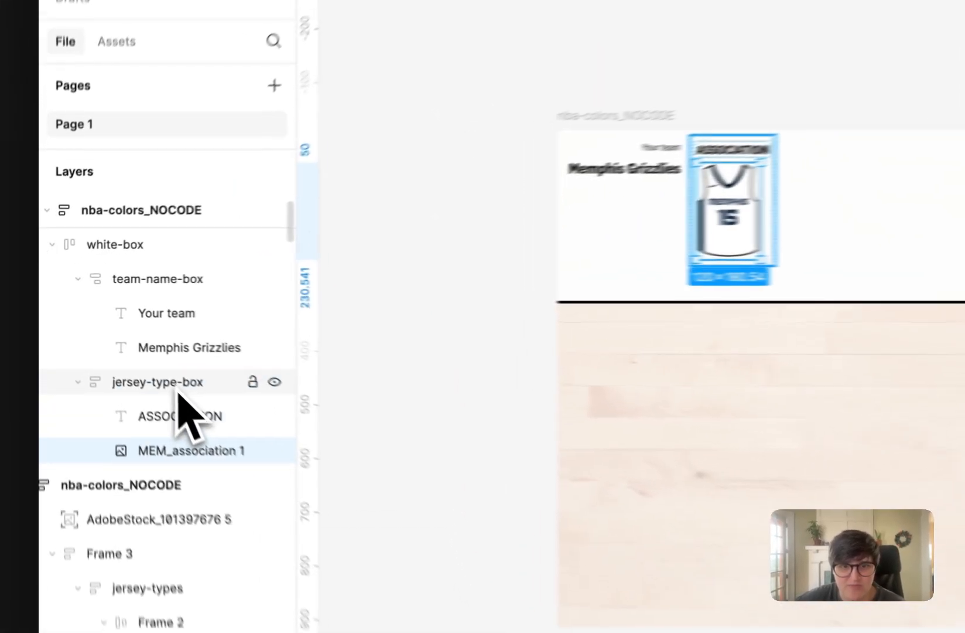
pyautogui.click(105, 340)
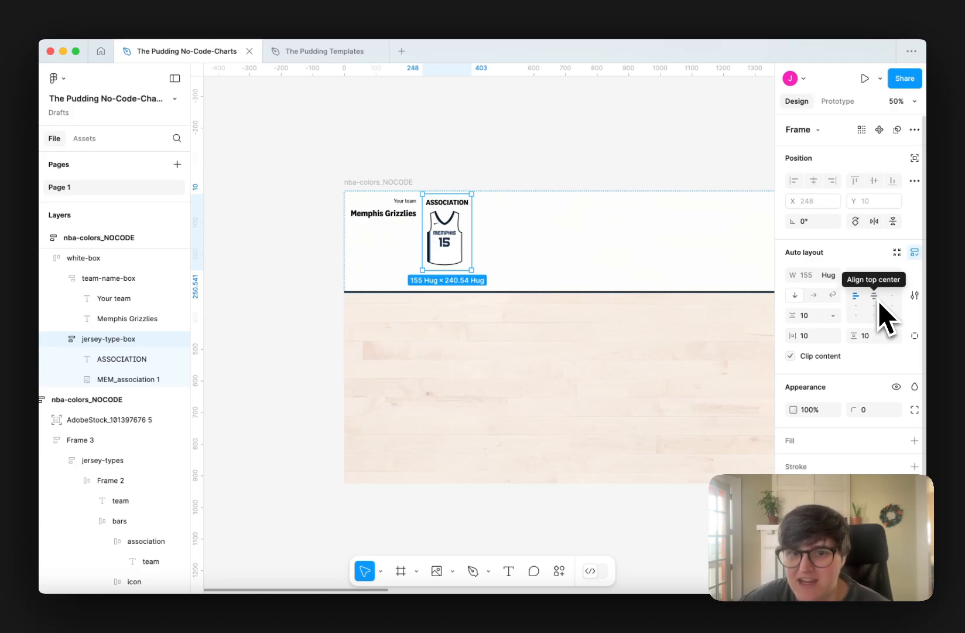
pyautogui.click(877, 300)
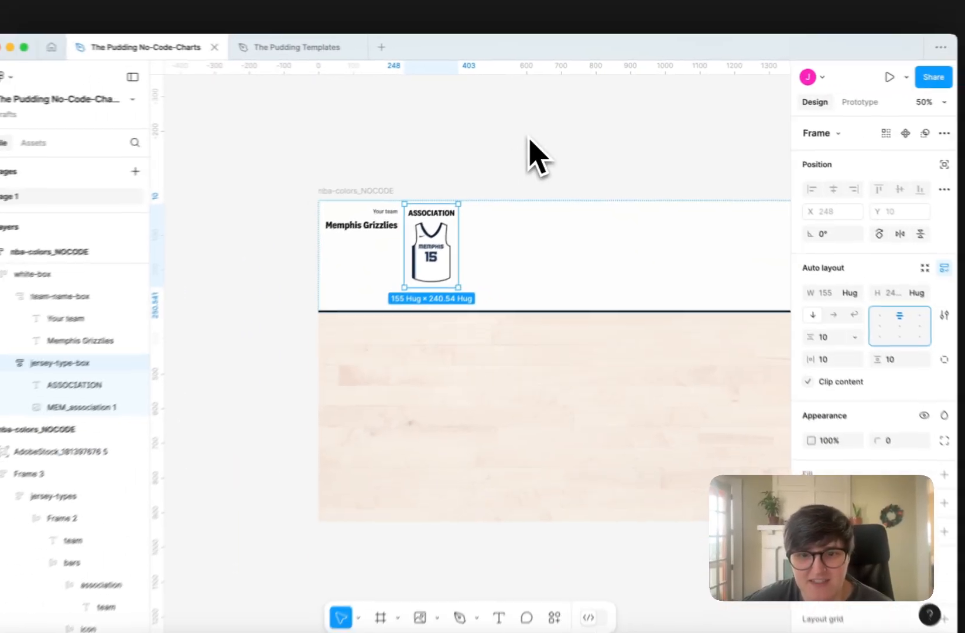
# Draw a frame about 216 × 38 below the jersey inside jersey-type-box and rename it outer-bar
pyautogui.hscroll(10, 530, 144)
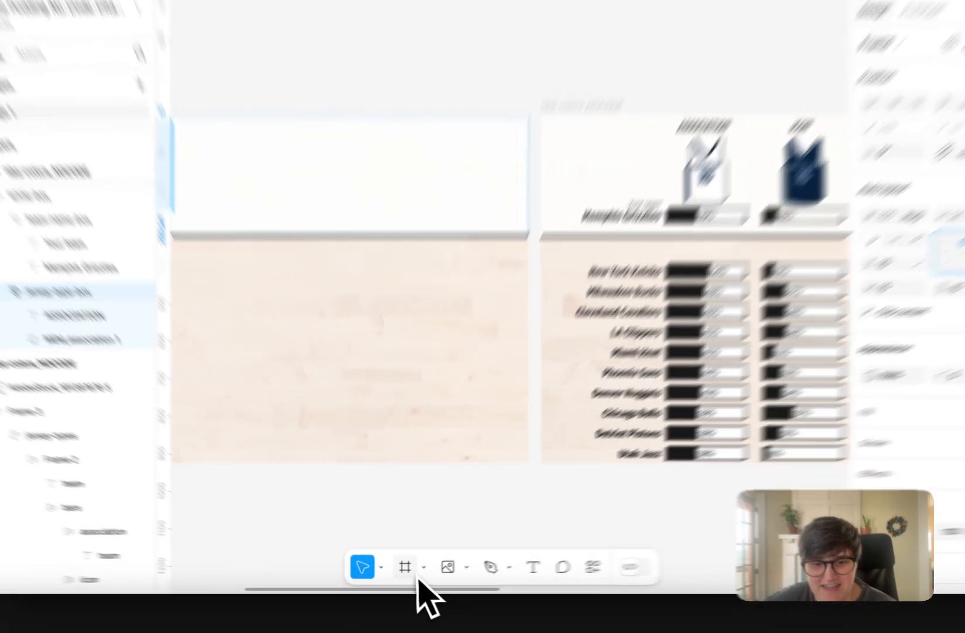
pyautogui.click(400, 571)
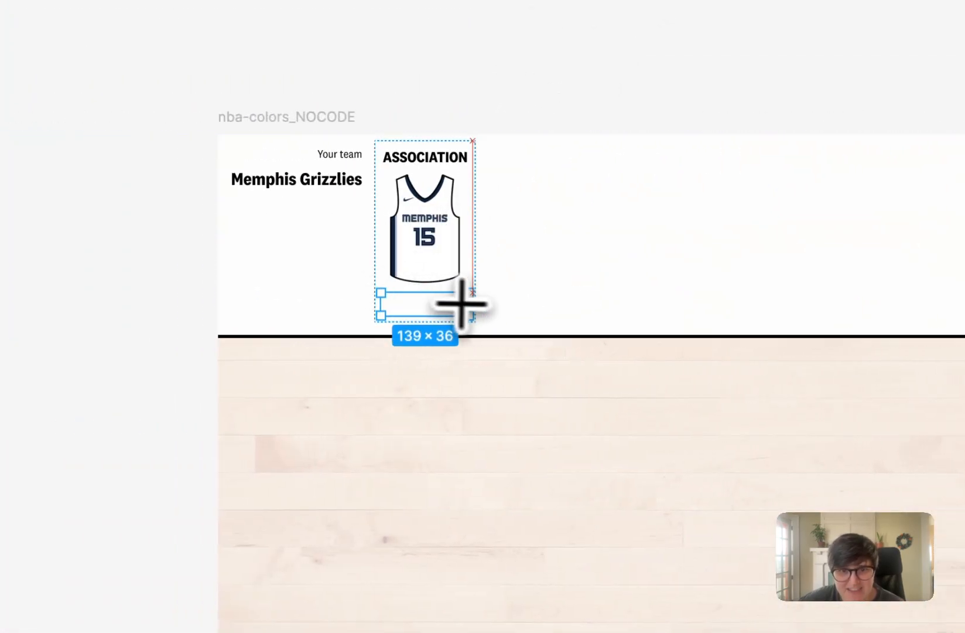
pyautogui.moveTo(478, 304)
pyautogui.mouseDown()
pyautogui.moveTo(540, 304)
pyautogui.moveTo(504, 303)
pyautogui.moveTo(520, 305)
pyautogui.mouseUp()
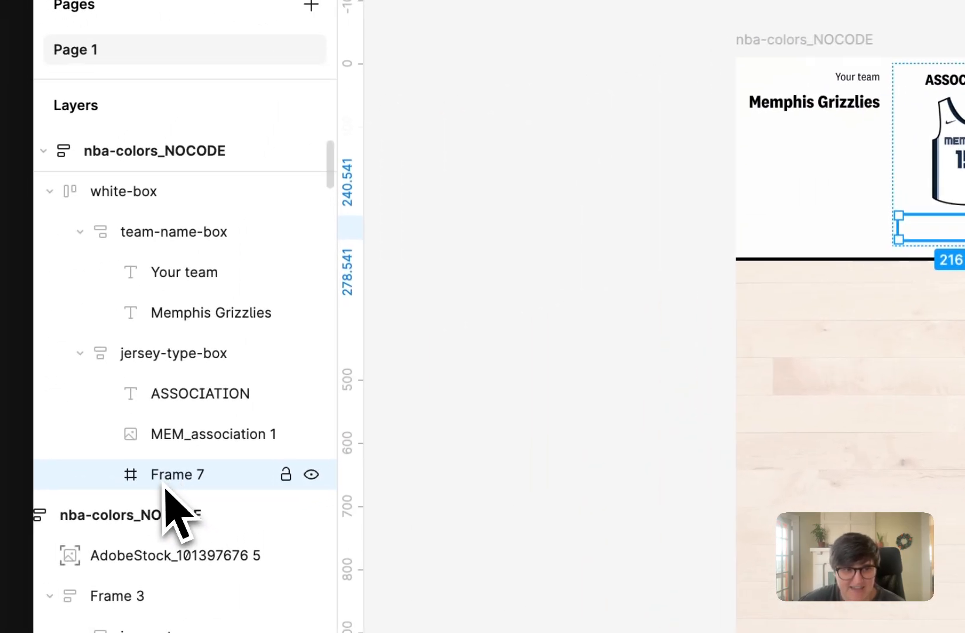
pyautogui.doubleClick(198, 477)
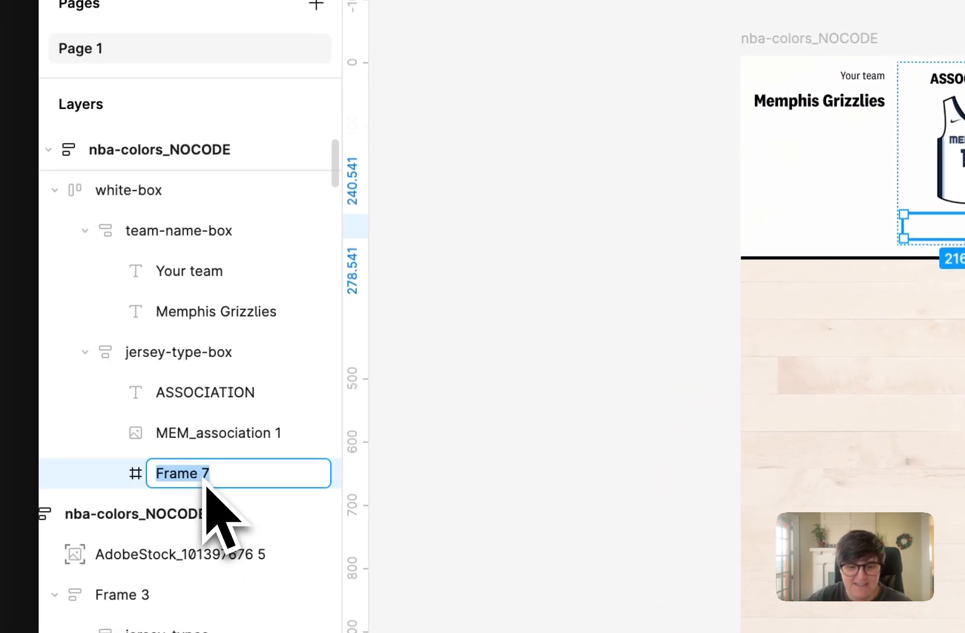
pyautogui.write('outer-bar')
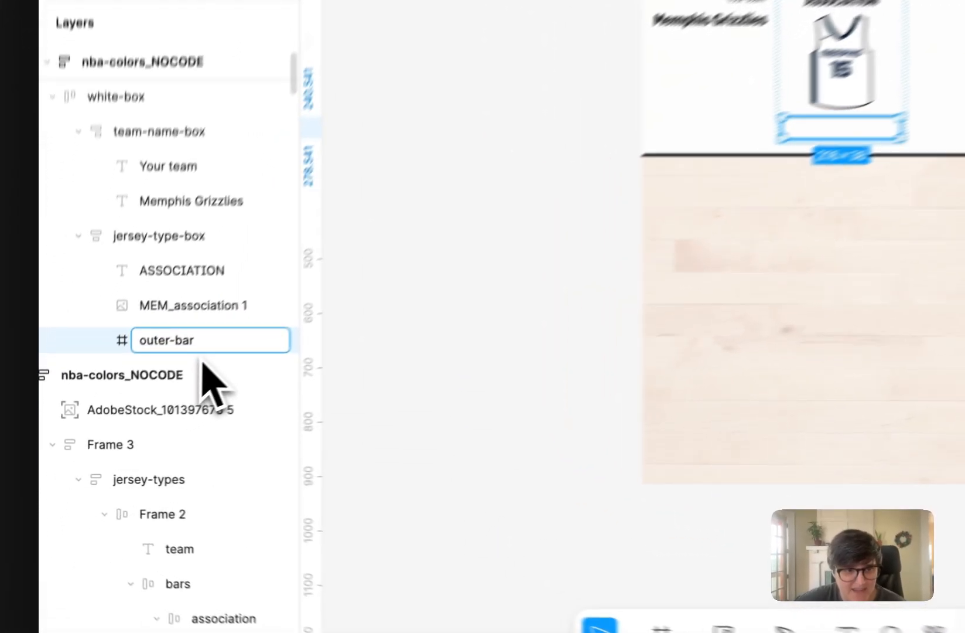
pyautogui.press('Return')
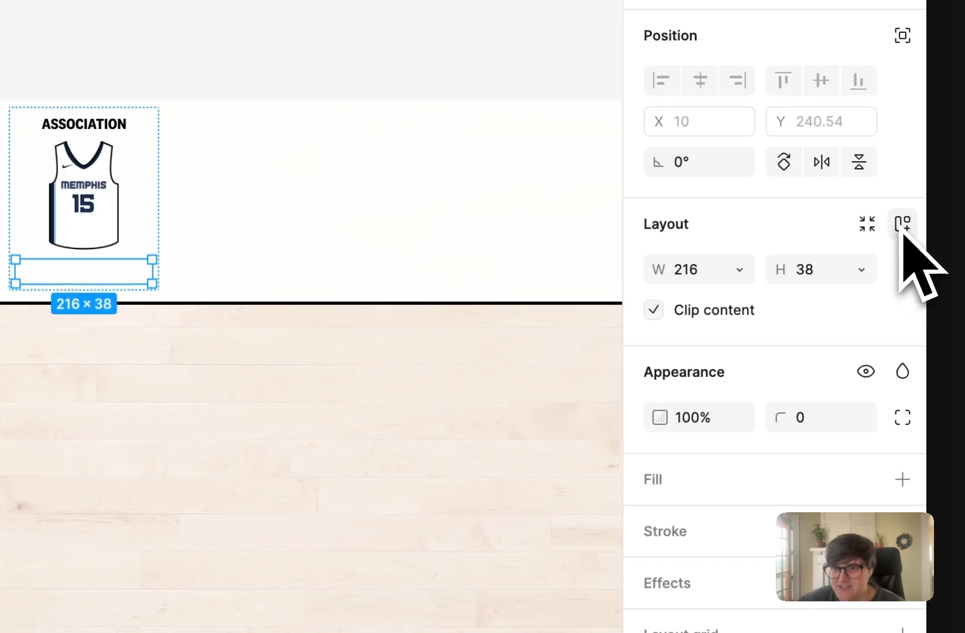
# Add horizontal auto layout to the outer-bar frame and set its width to fill the container
pyautogui.click(903, 224)
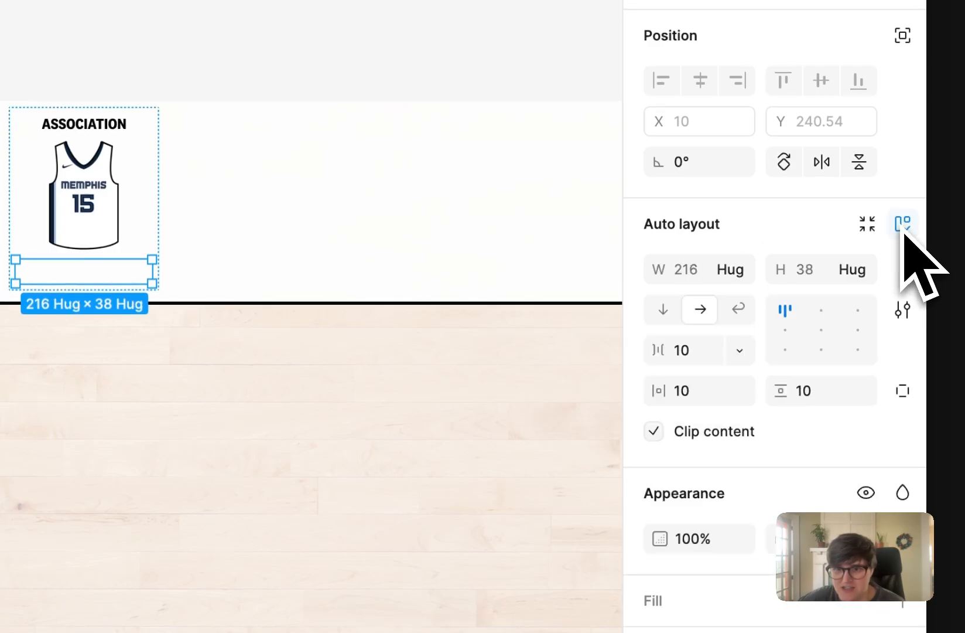
pyautogui.click(746, 276)
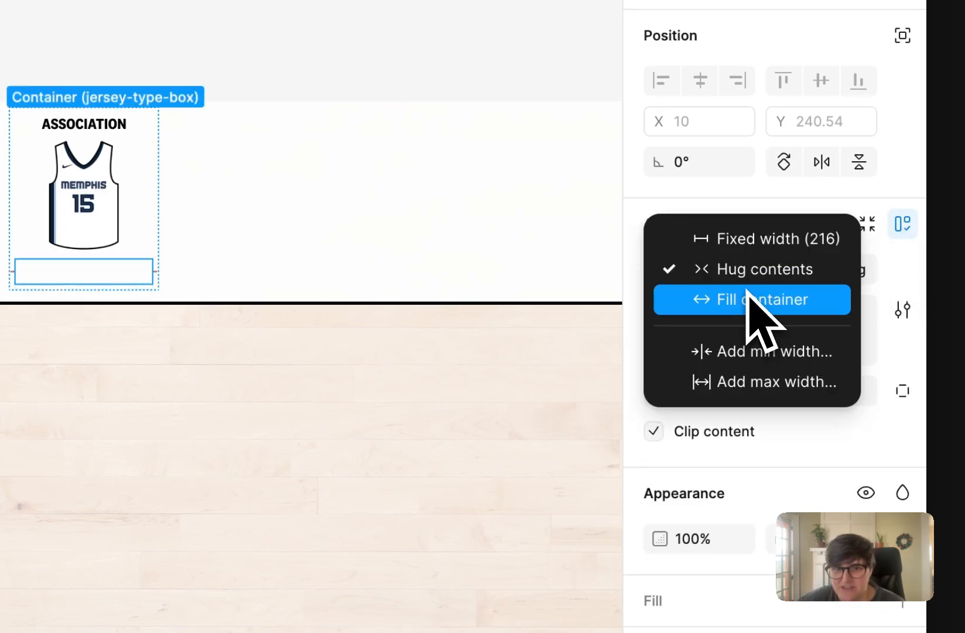
pyautogui.click(751, 300)
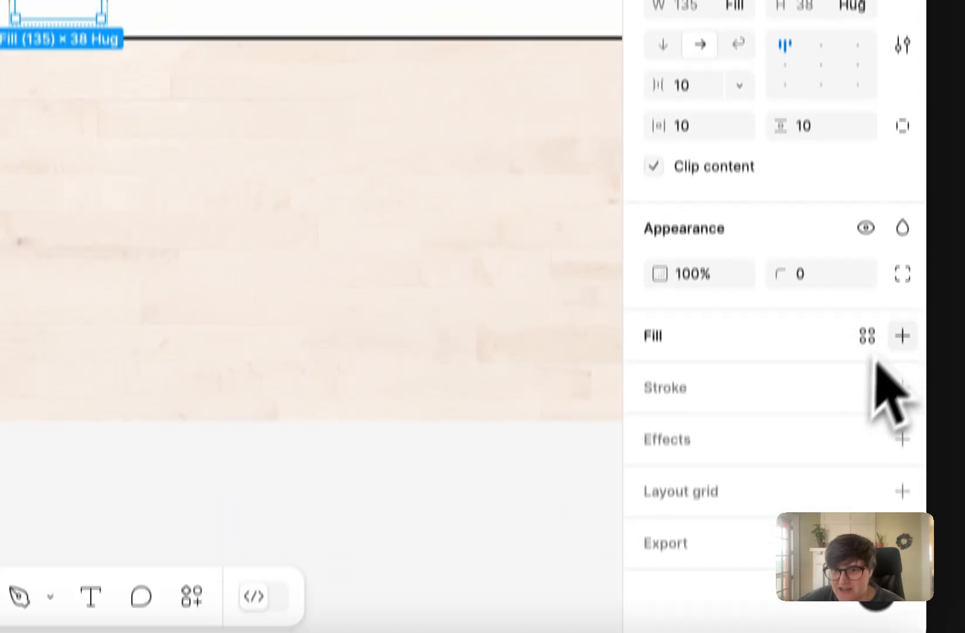
# Give the outer-bar frame a black inside stroke, adjust the stroke weight, and add a white FFFFFF fill
pyautogui.click(903, 340)
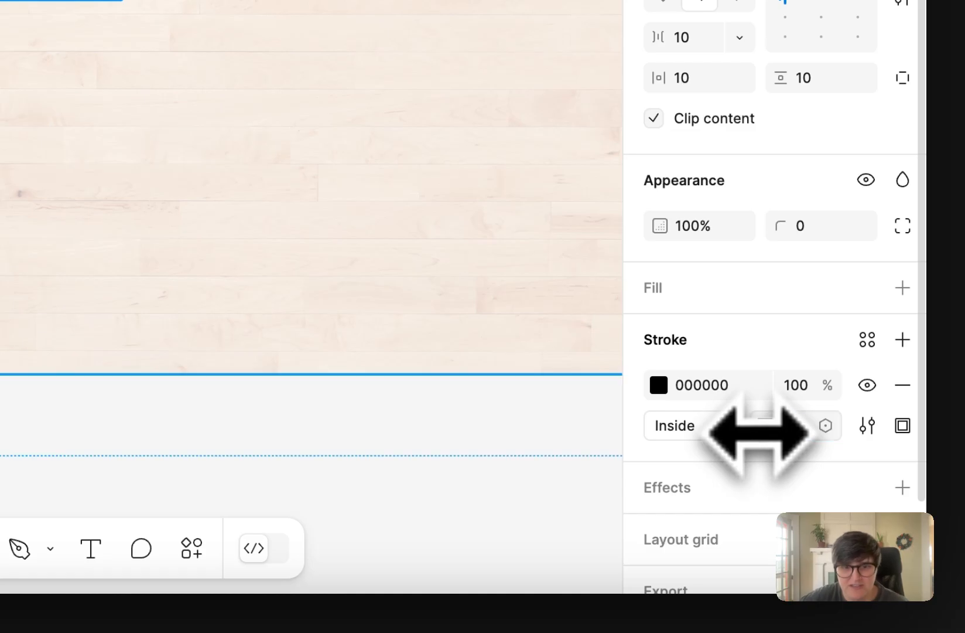
pyautogui.moveTo(759, 433); pyautogui.dragTo(764, 433)
pyautogui.click(902, 288)
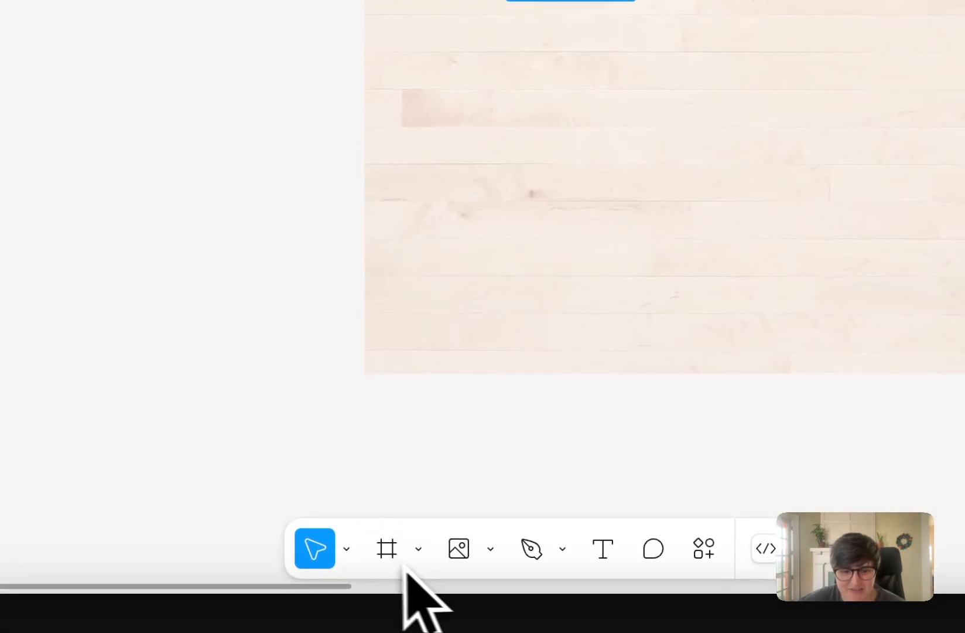
# Draw a rectangle about 68 × 35 inside the outer-bar frame
pyautogui.click(426, 561)
pyautogui.click(422, 560)
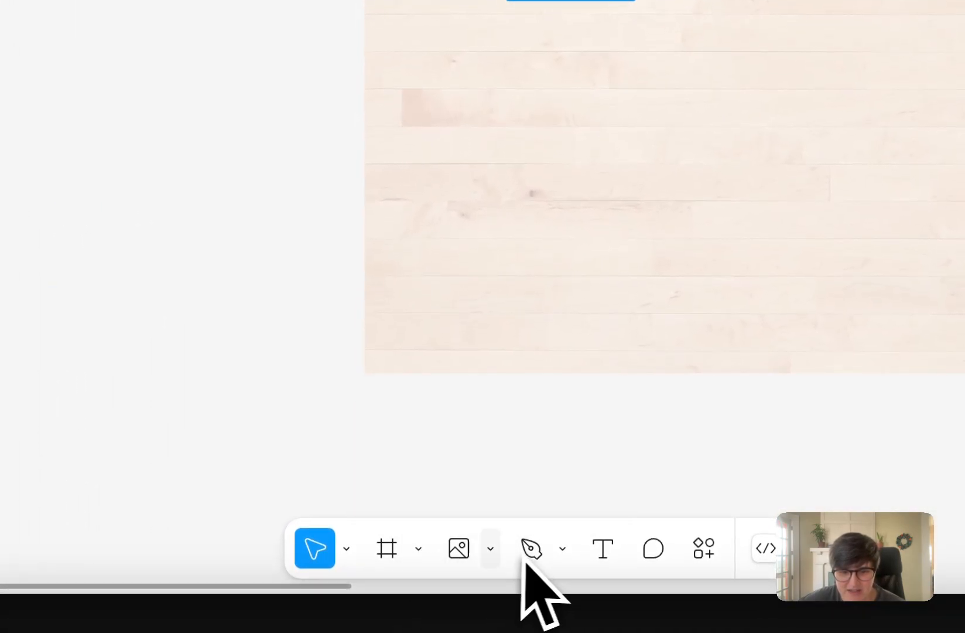
pyautogui.click(491, 548)
pyautogui.click(544, 310)
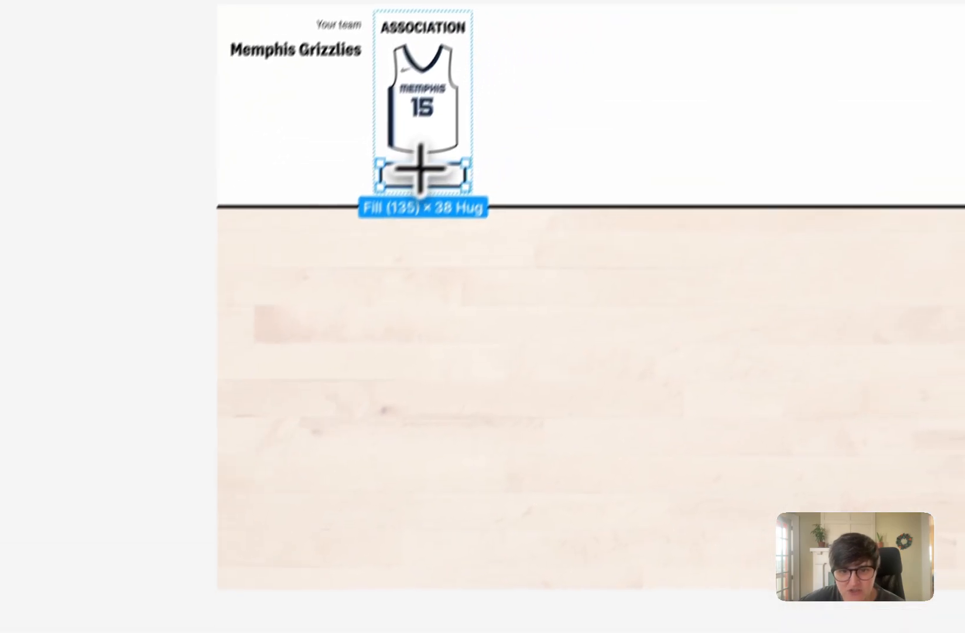
pyautogui.moveTo(381, 164); pyautogui.dragTo(436, 185)
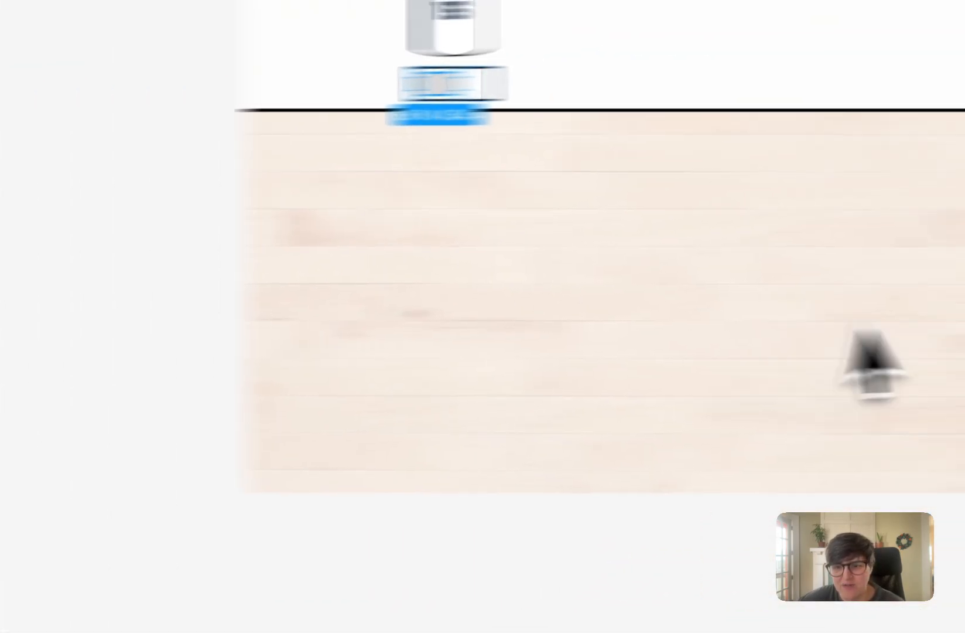
# Set the fill color of the rectangle inside outer-bar to 000000
pyautogui.click(653, 310)
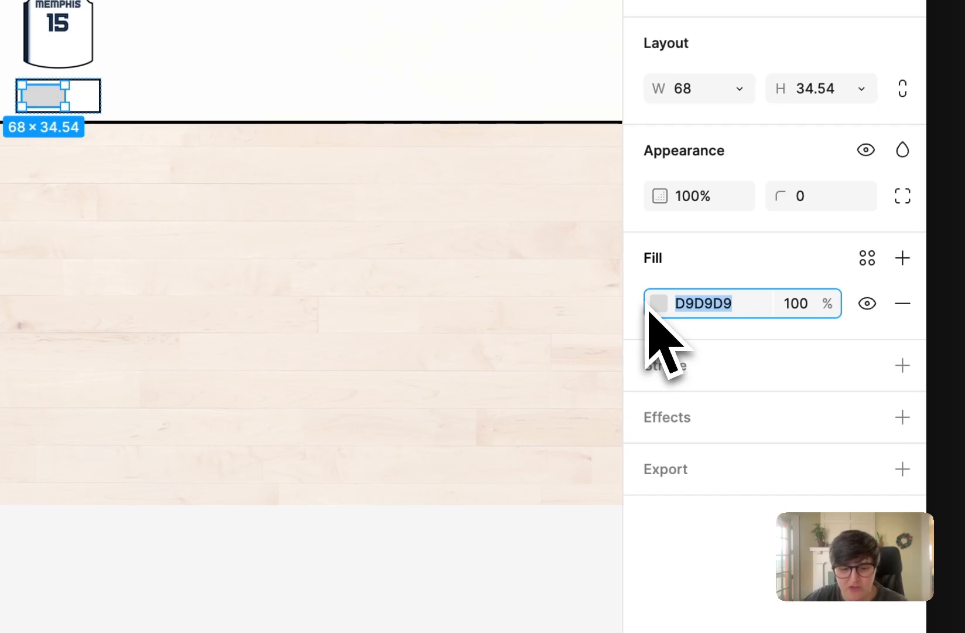
pyautogui.write('000000')
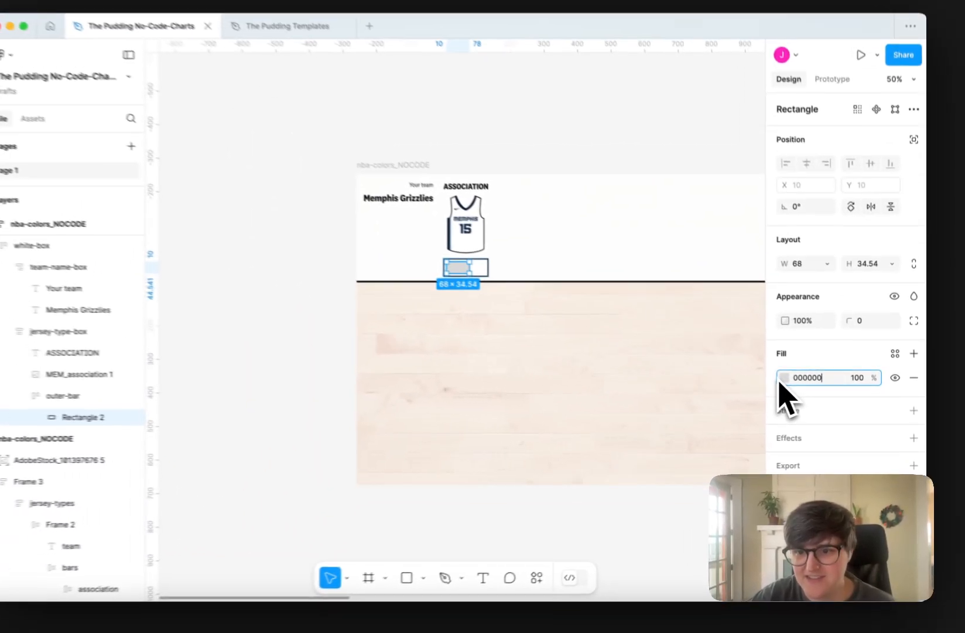
pyautogui.press('Return')
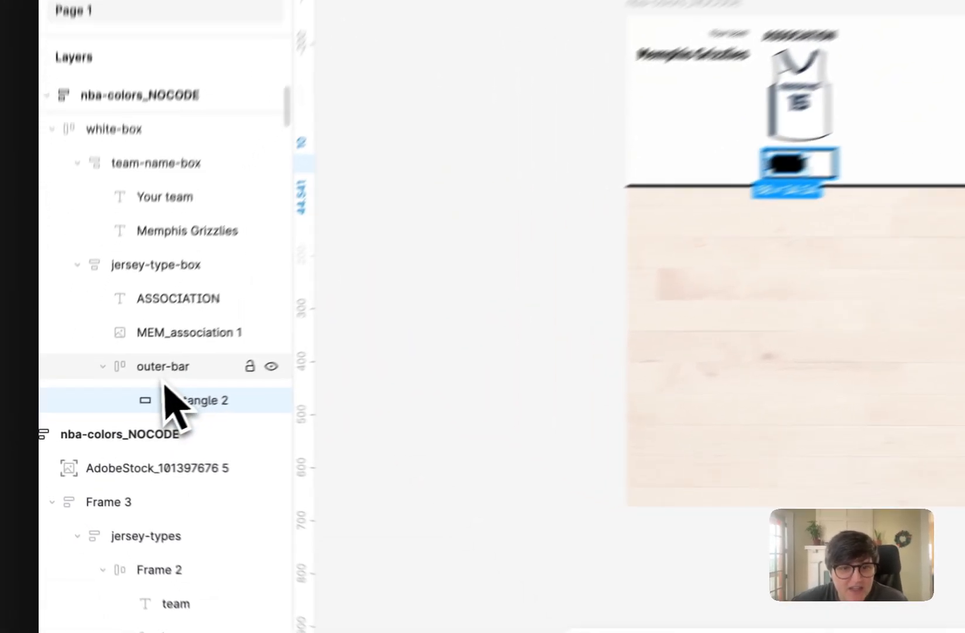
# Set the outer-bar frame's horizontal and vertical auto layout padding to 0
pyautogui.click(111, 401)
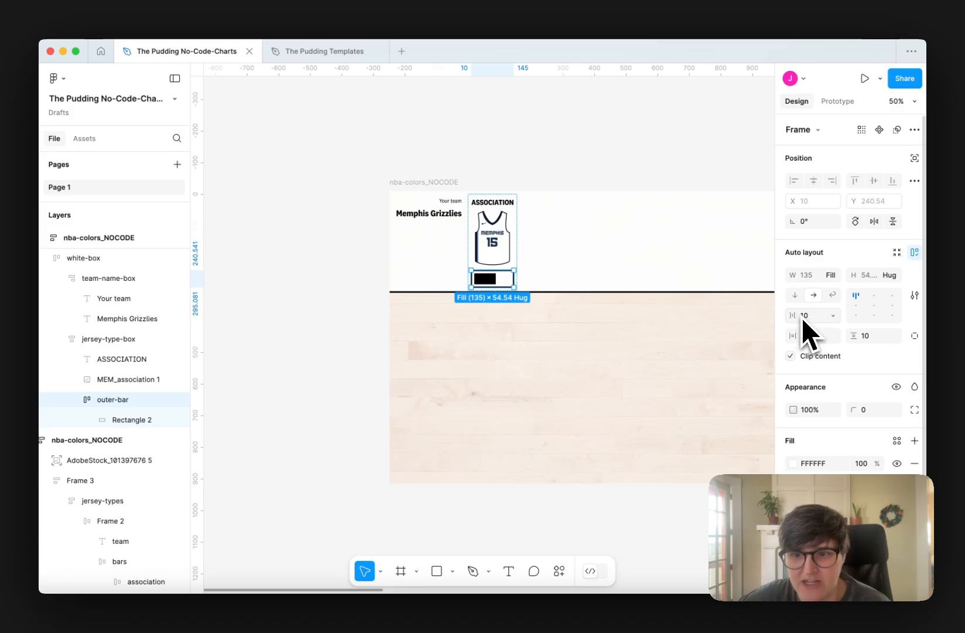
pyautogui.click(814, 336)
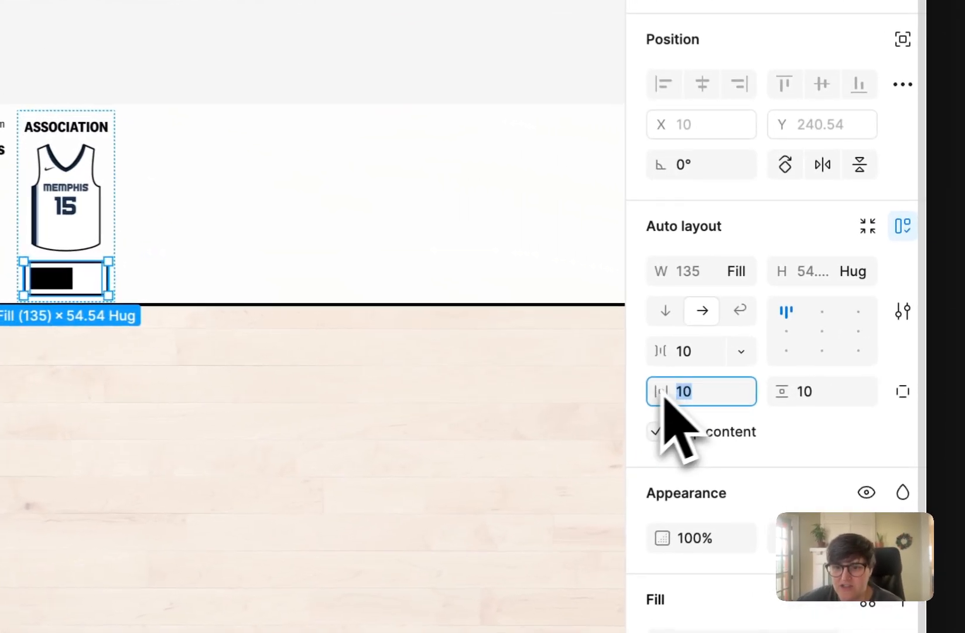
pyautogui.write('0')
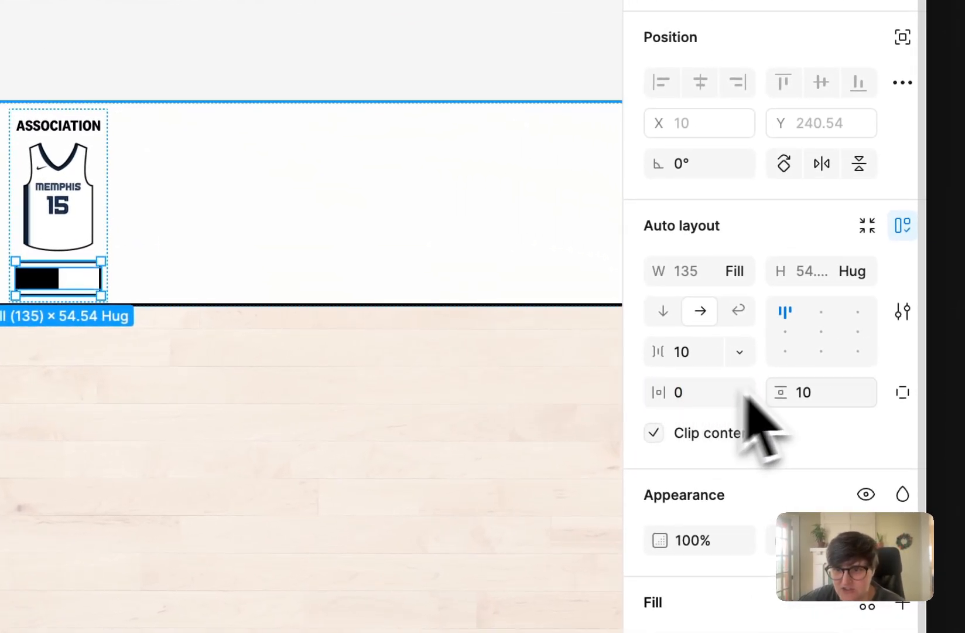
pyautogui.press('Return')
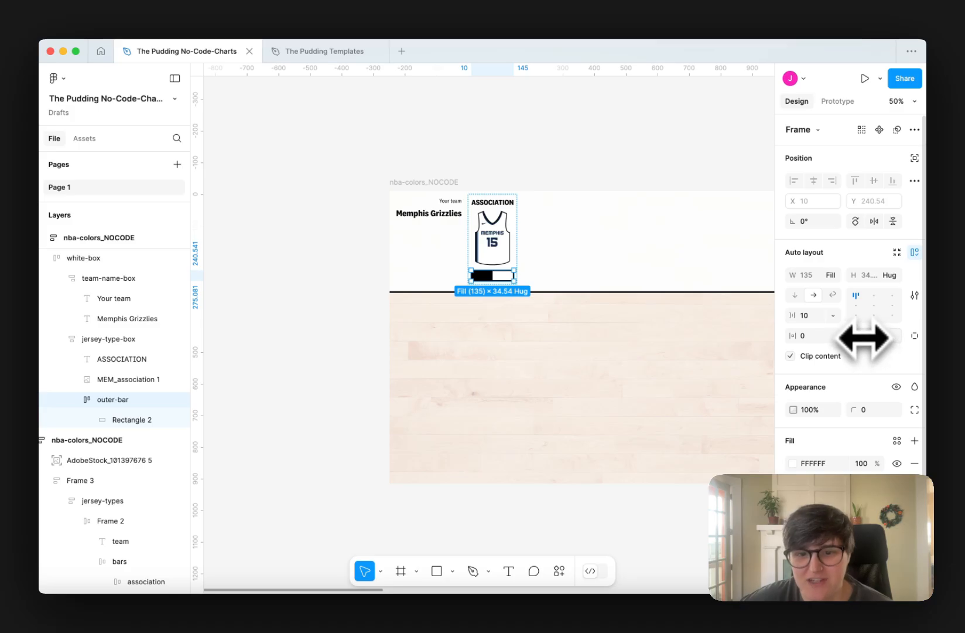
# Add a text layer reading "39%" after the black rectangle inside the outer-bar frame
pyautogui.click(509, 571)
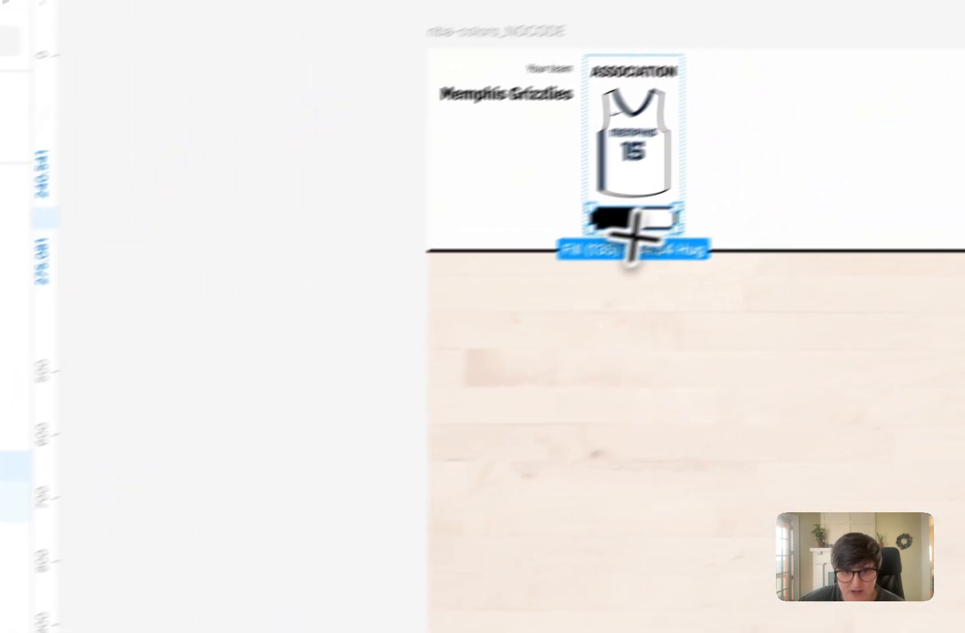
pyautogui.hscroll(10, 438, 288)
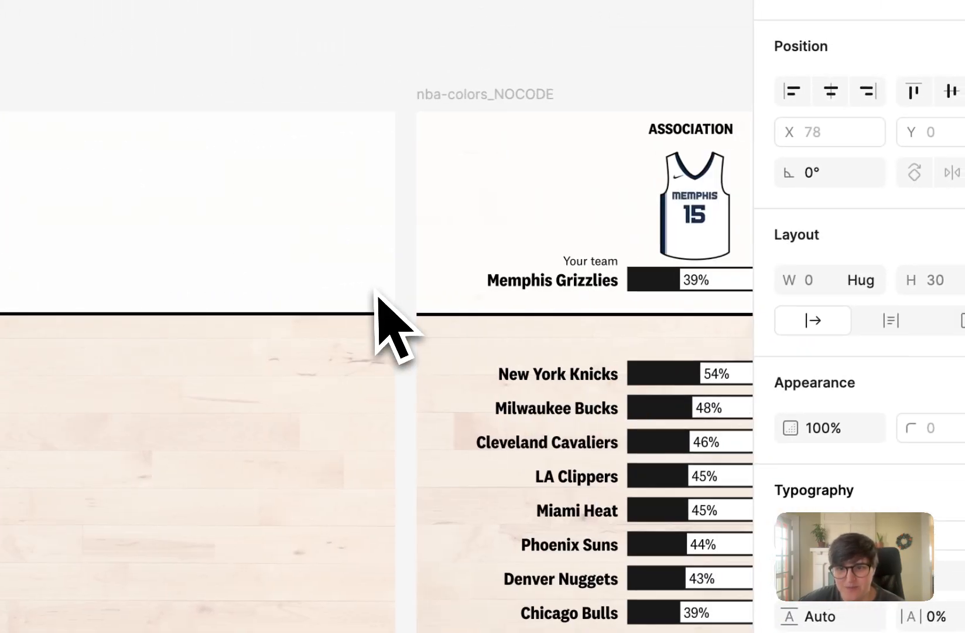
pyautogui.hscroll(-15, 439, 290)
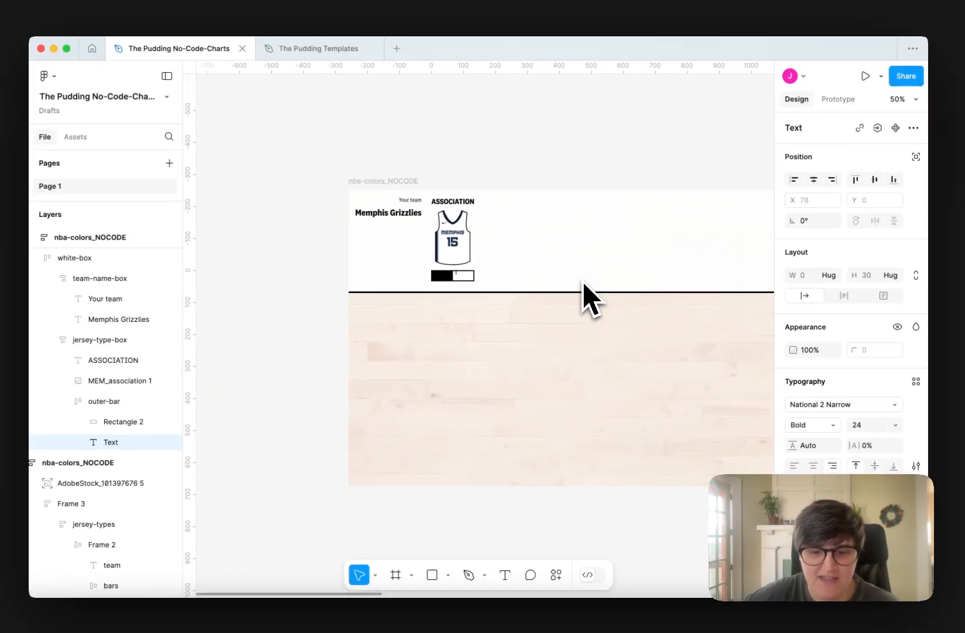
pyautogui.write('39%')
# Change the 39% label from Bold to a lighter font weight to match the finished chart
pyautogui.hscroll(10, 590, 280)
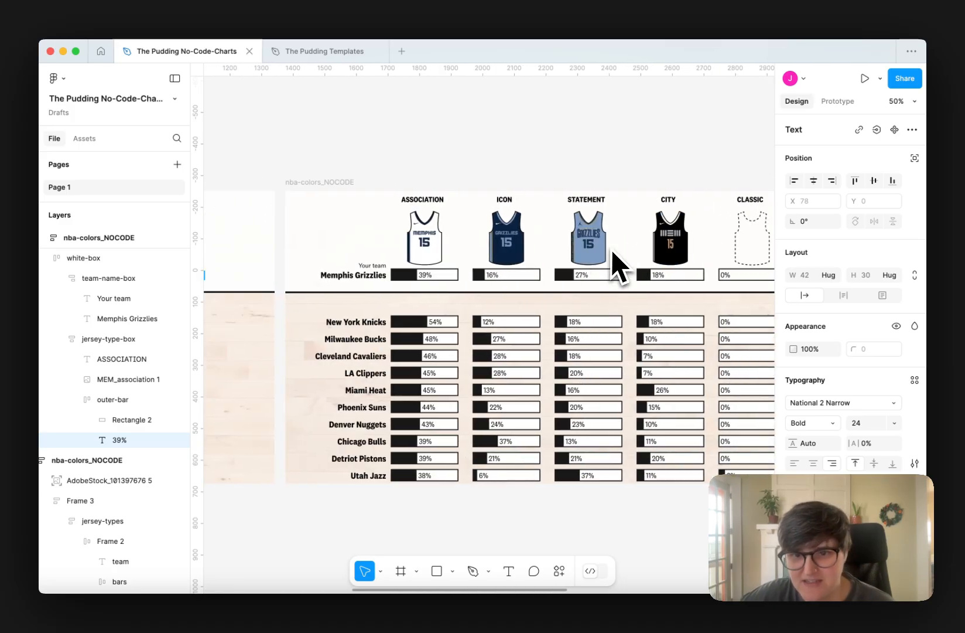
pyautogui.hscroll(-15, 399, 293)
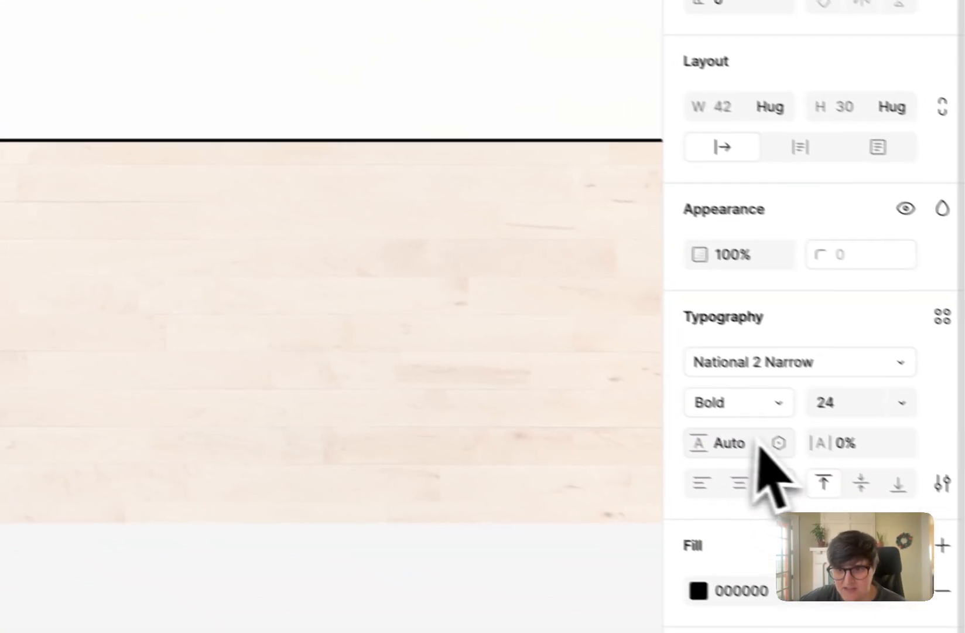
pyautogui.click(718, 387)
pyautogui.click(720, 334)
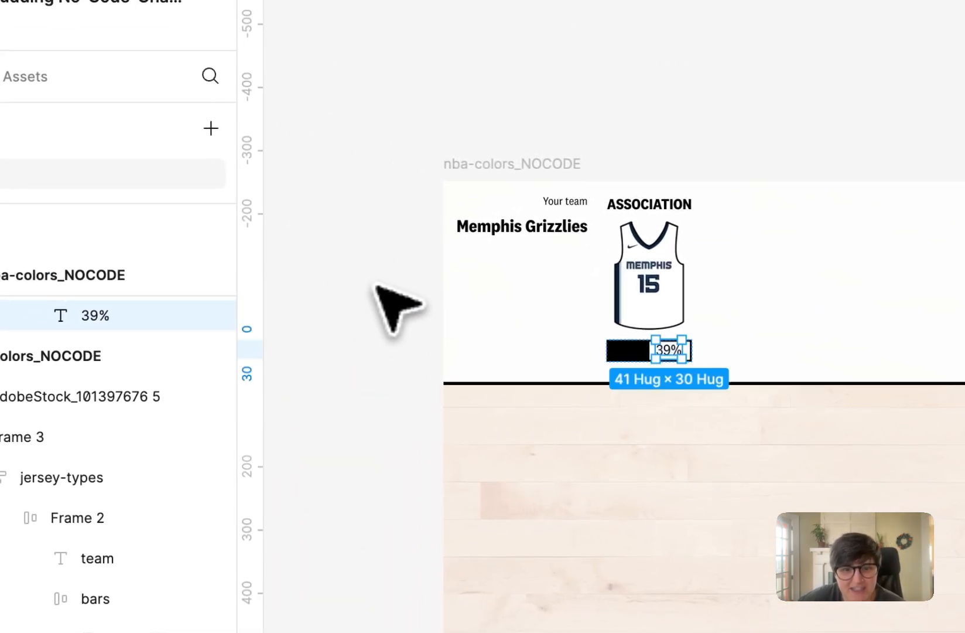
# Resize the black rectangle inside outer-bar to about 79 wide beside the 39% label
pyautogui.moveTo(659, 364); pyautogui.dragTo(647, 370)
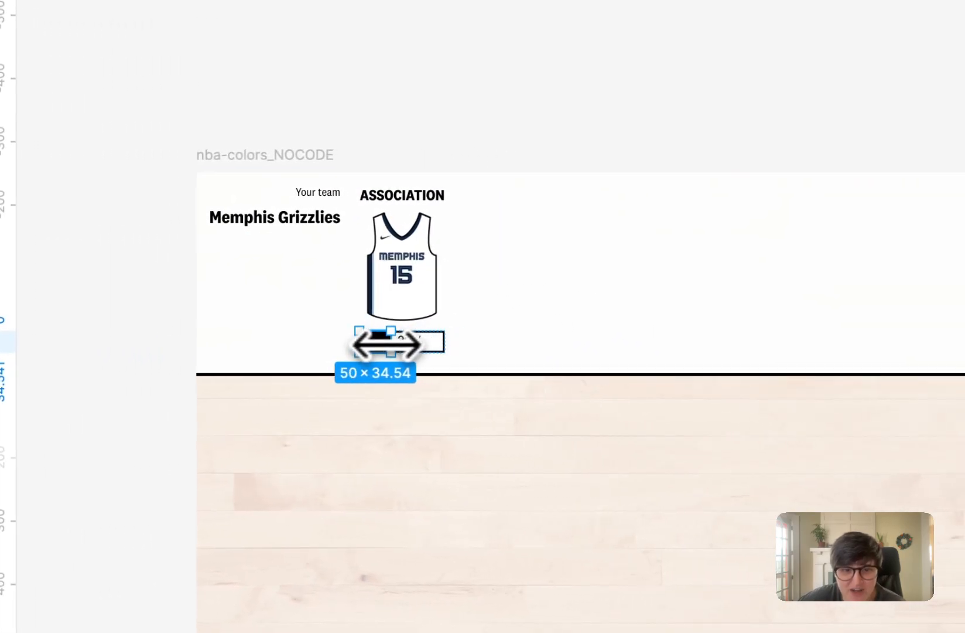
pyautogui.moveTo(408, 346); pyautogui.dragTo(382, 347)
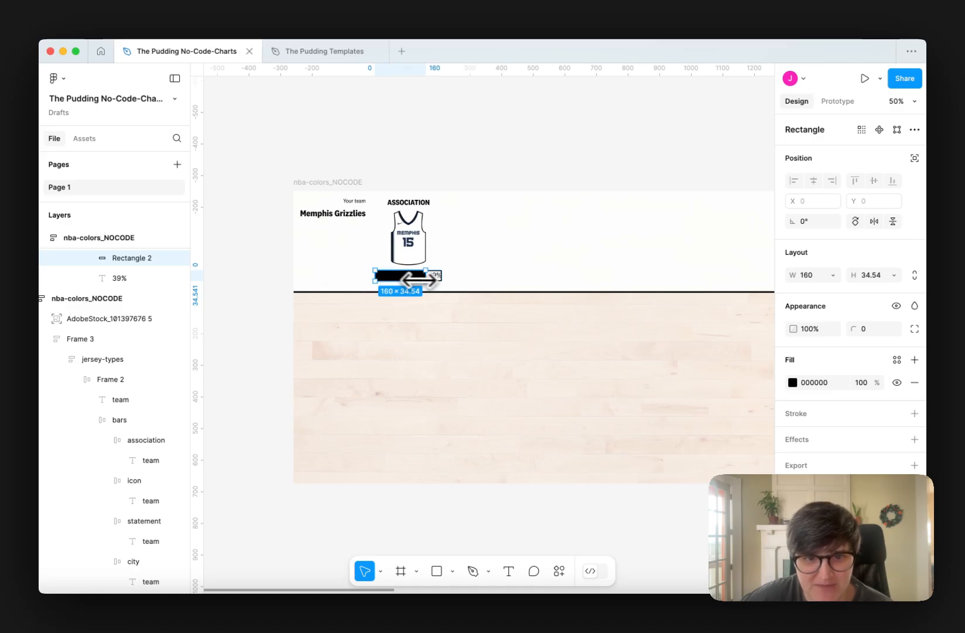
pyautogui.moveTo(408, 280); pyautogui.dragTo(400, 280)
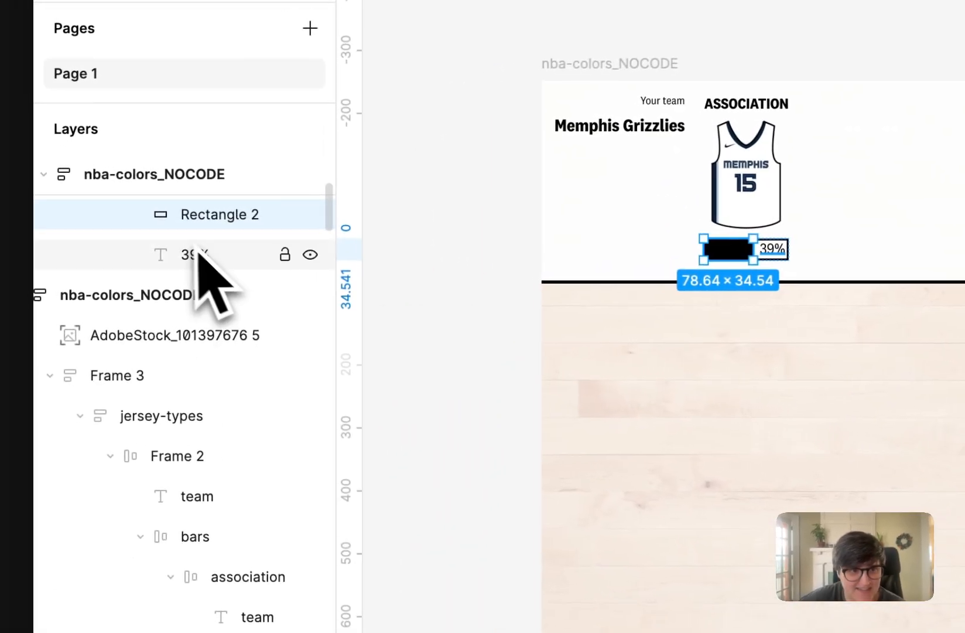
# Switch the outer-bar frame's width from Fill container to a fixed width of 135
pyautogui.scroll(1, 131, 287)
pyautogui.click(202, 260)
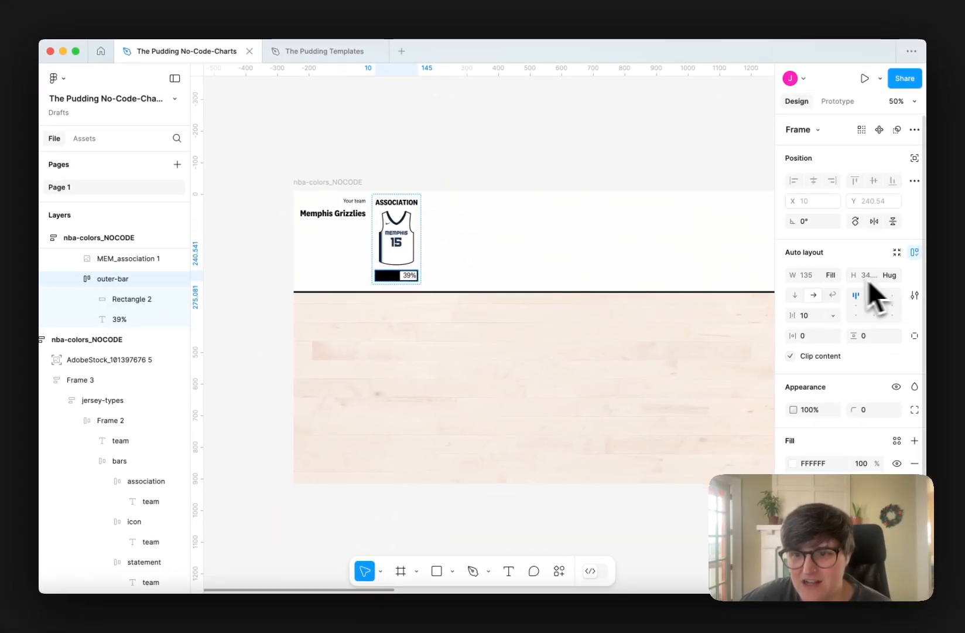
pyautogui.click(831, 274)
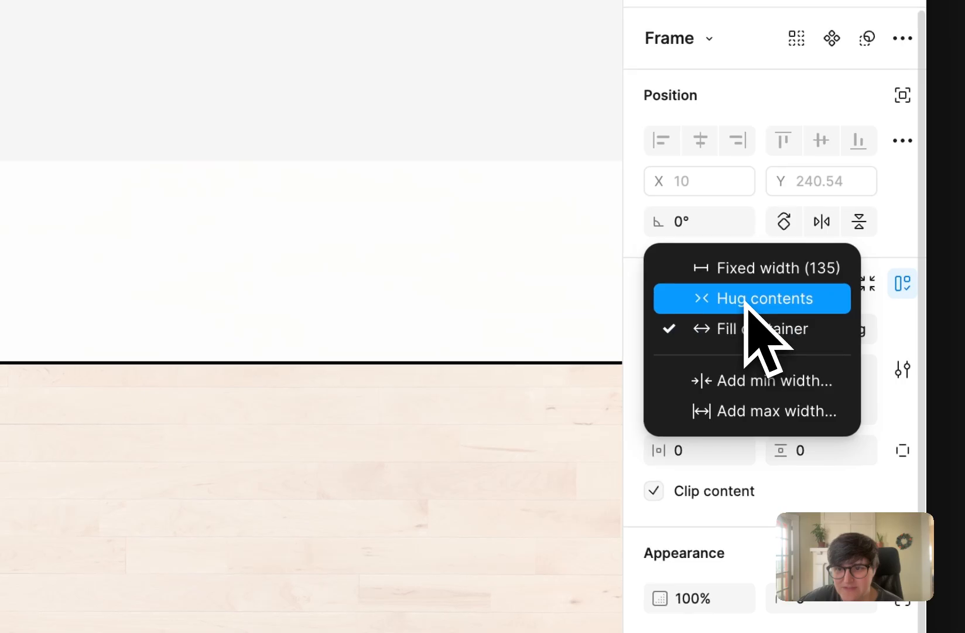
pyautogui.click(762, 271)
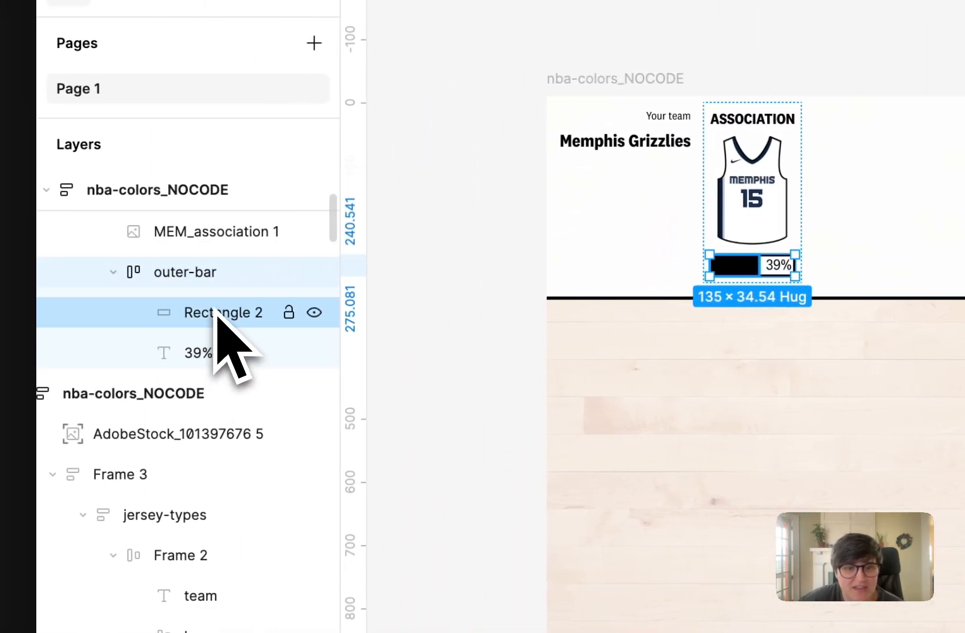
# Narrow the black rectangle inside outer-bar to about 50 wide to represent the 39% share
pyautogui.click(232, 317)
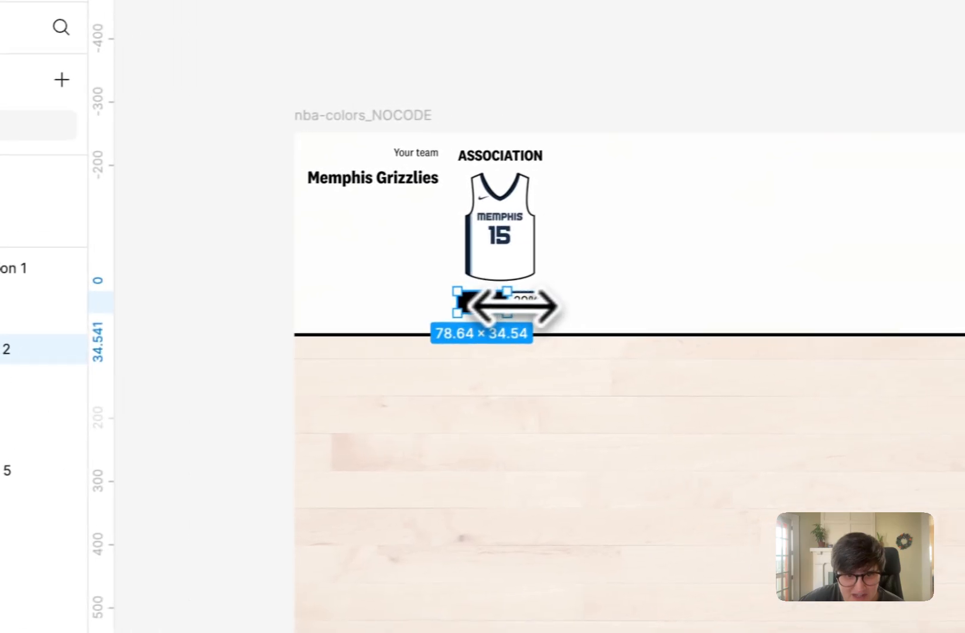
pyautogui.moveTo(513, 305); pyautogui.dragTo(471, 311)
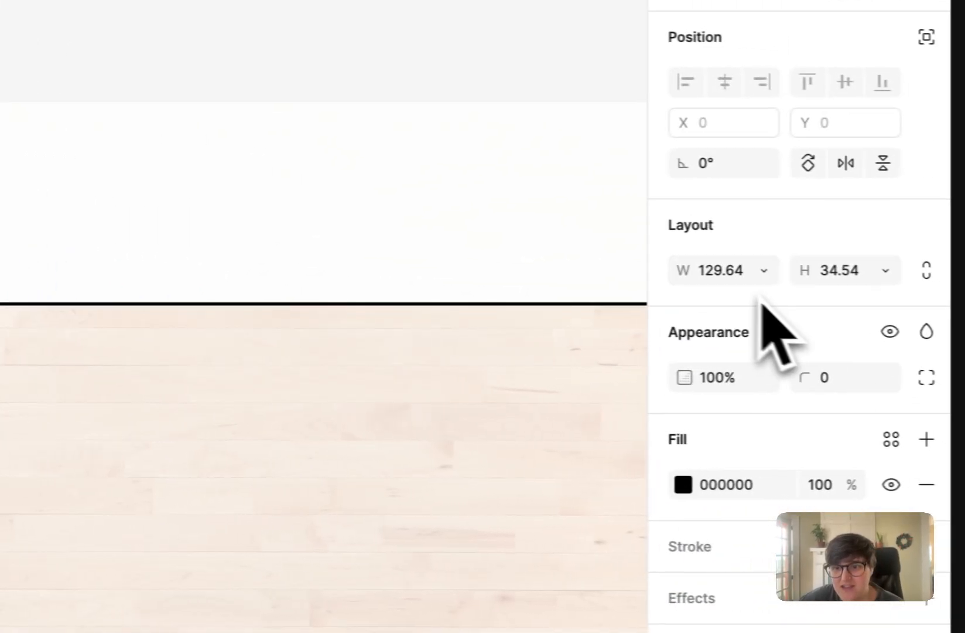
pyautogui.click(725, 280)
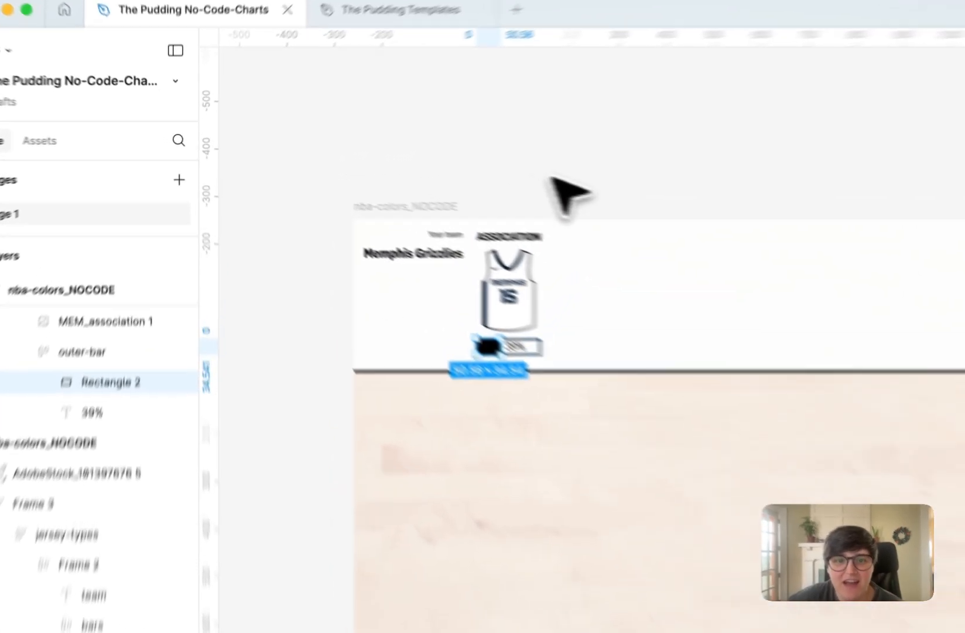
# Duplicate the jersey-type-box frame inside white-box and remove the surplus copy, leaving a row of five
pyautogui.click(410, 229)
pyautogui.click(393, 242)
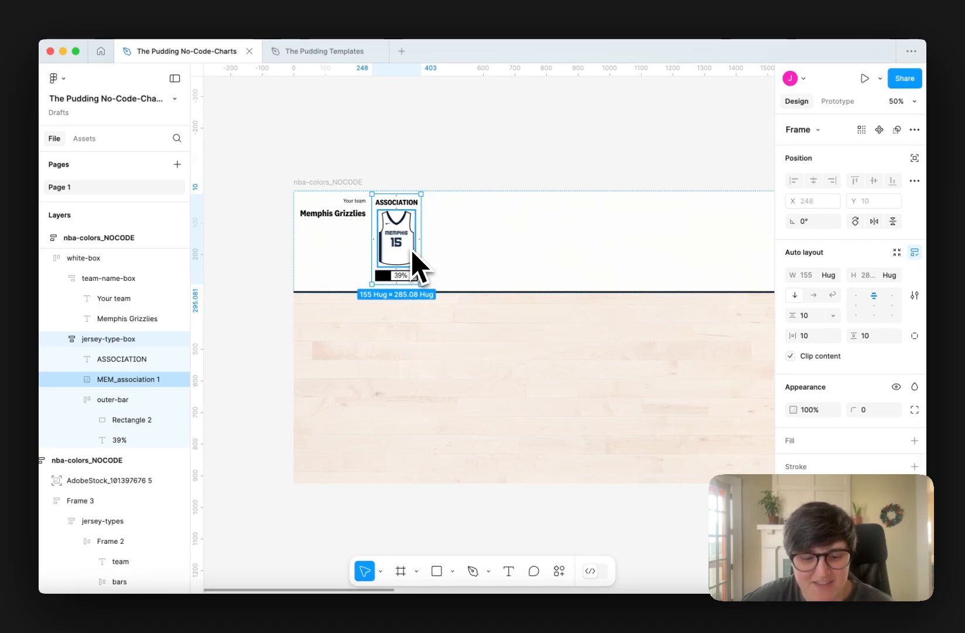
pyautogui.press('super+d')
pyautogui.press('super+d')
pyautogui.press('super+d')
pyautogui.press('super+d')
pyautogui.press('super+d')
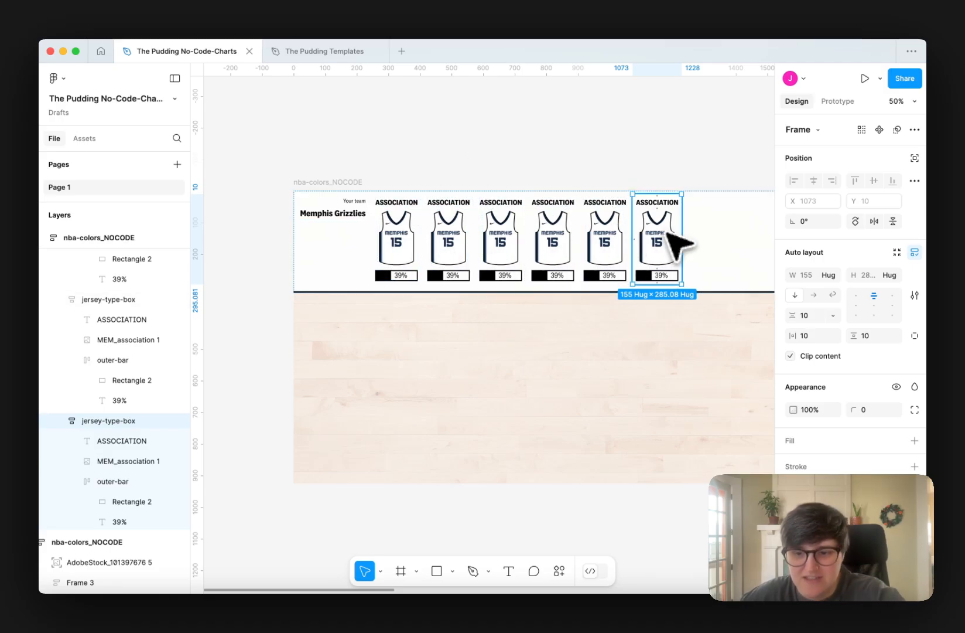
pyautogui.press('Delete')
# Set the white-box frame's horizontal auto layout padding to 50
pyautogui.click(406, 244)
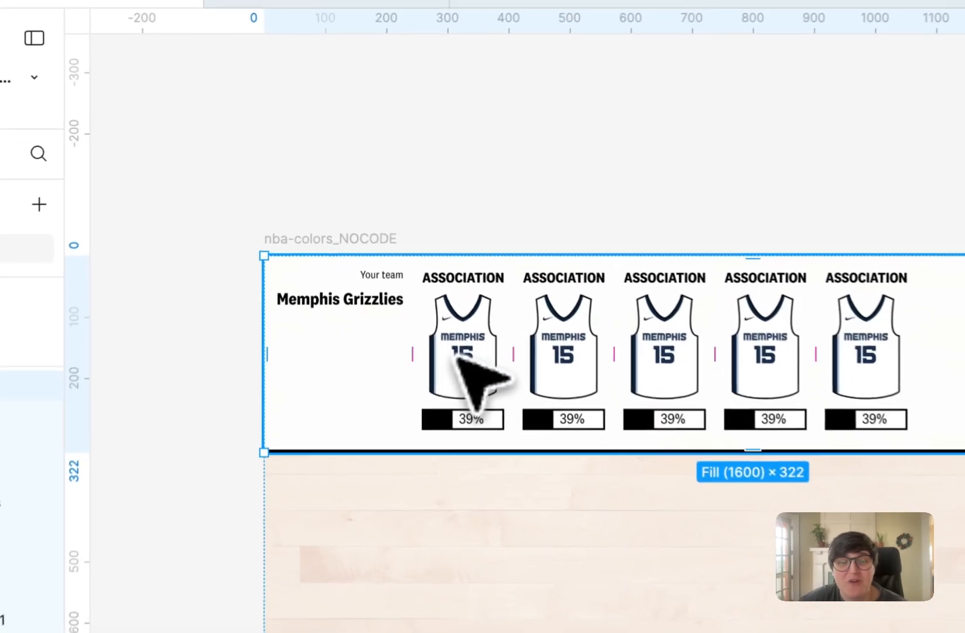
pyautogui.click(406, 243)
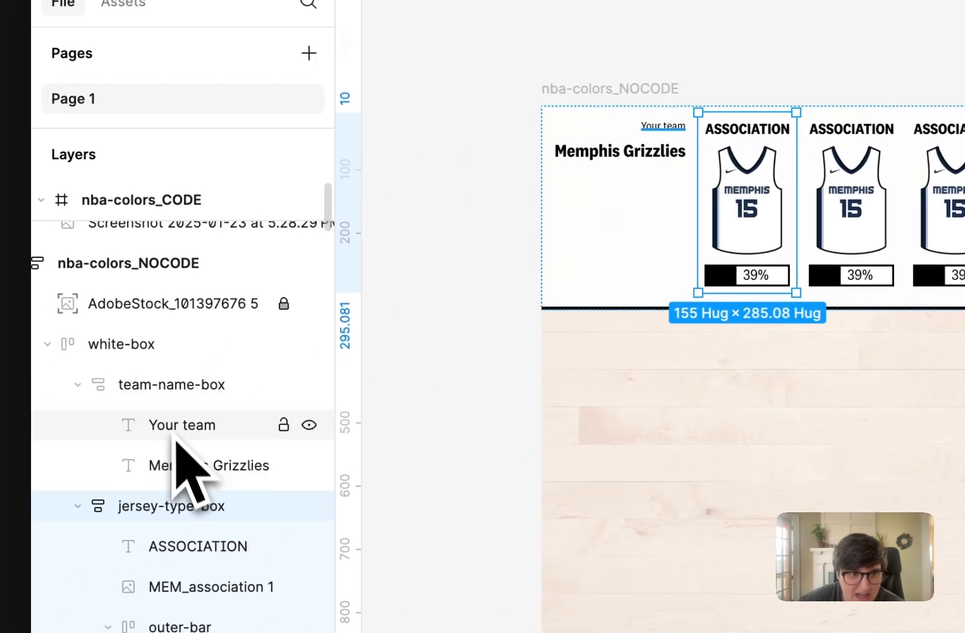
pyautogui.click(135, 341)
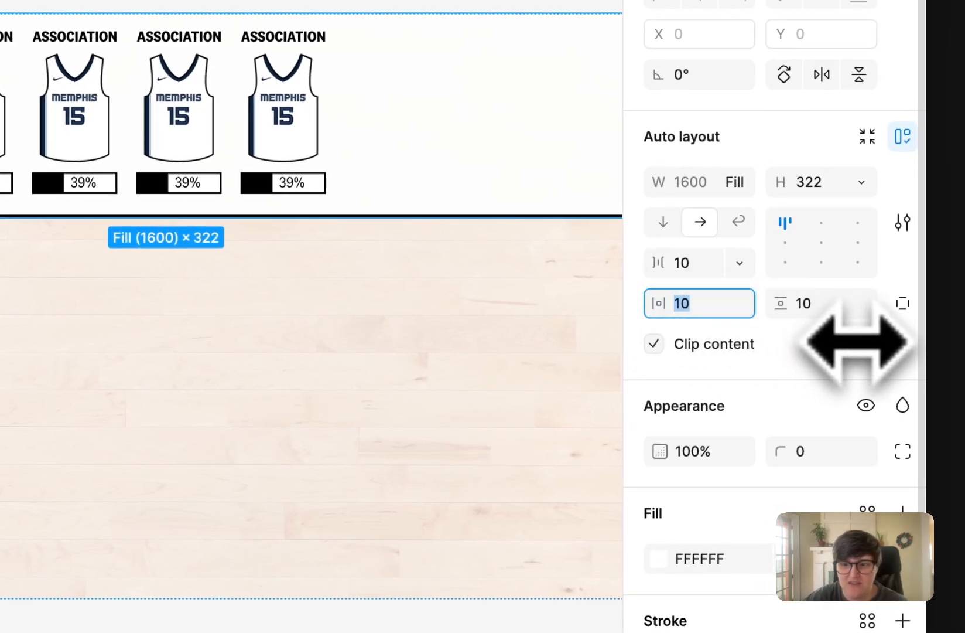
pyautogui.write('50')
pyautogui.press('Return')
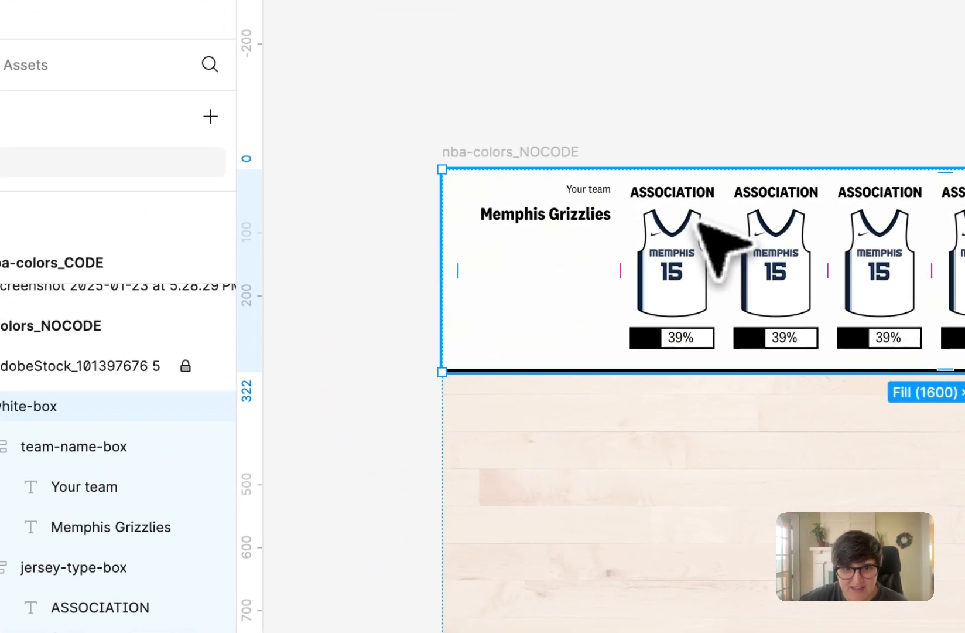
# Set the white-box frame's vertical auto layout padding to 0
pyautogui.click(126, 446)
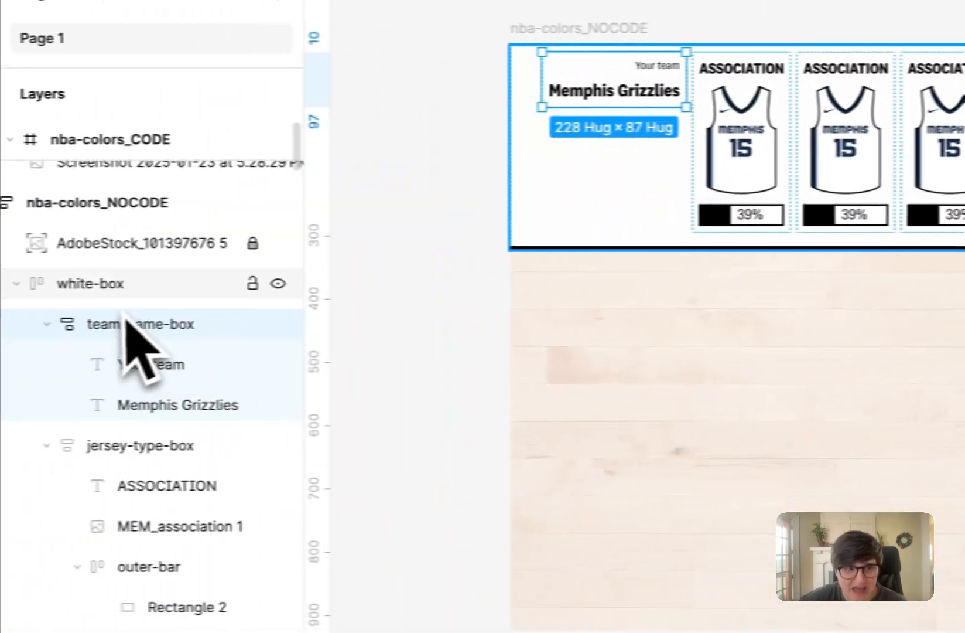
pyautogui.click(111, 288)
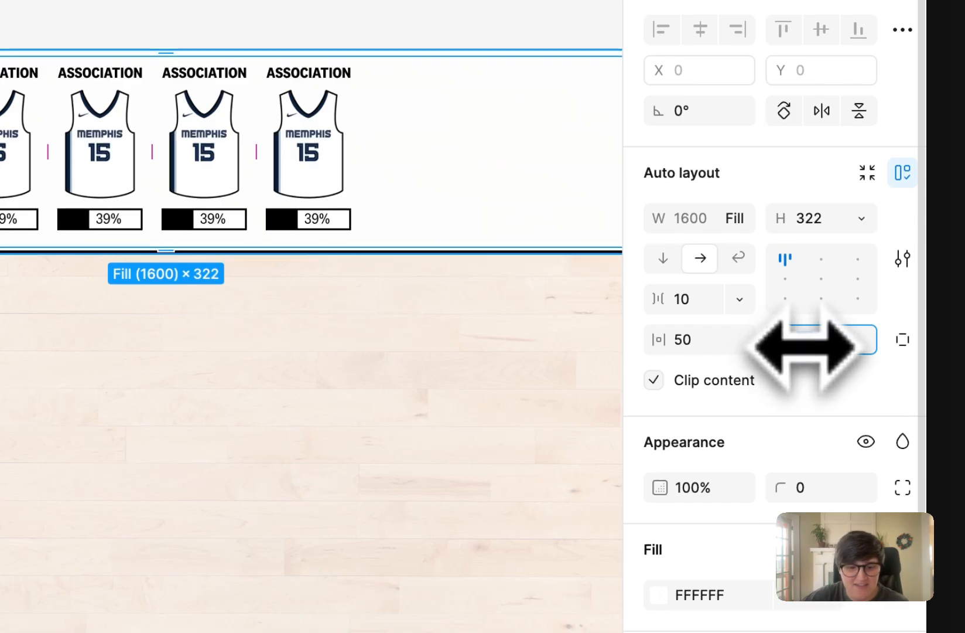
pyautogui.moveTo(806, 347); pyautogui.dragTo(806, 347)
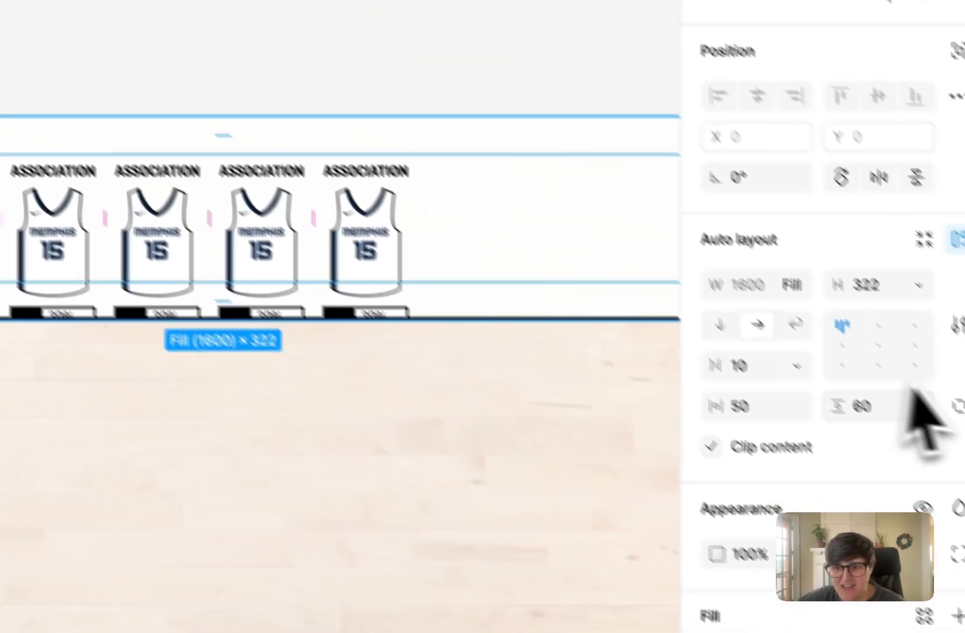
pyautogui.click(803, 350)
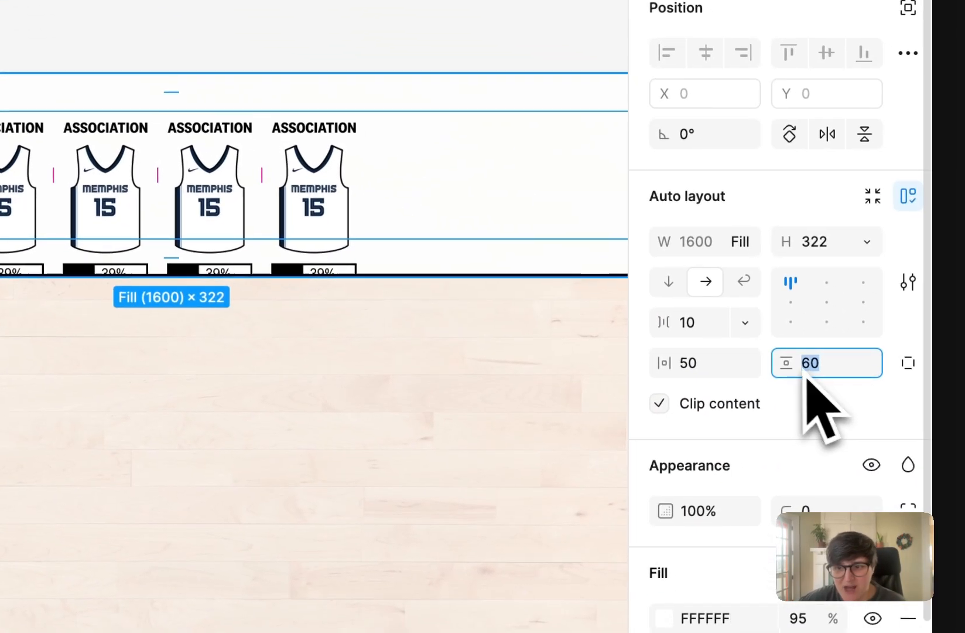
pyautogui.write('0')
pyautogui.press('Return')
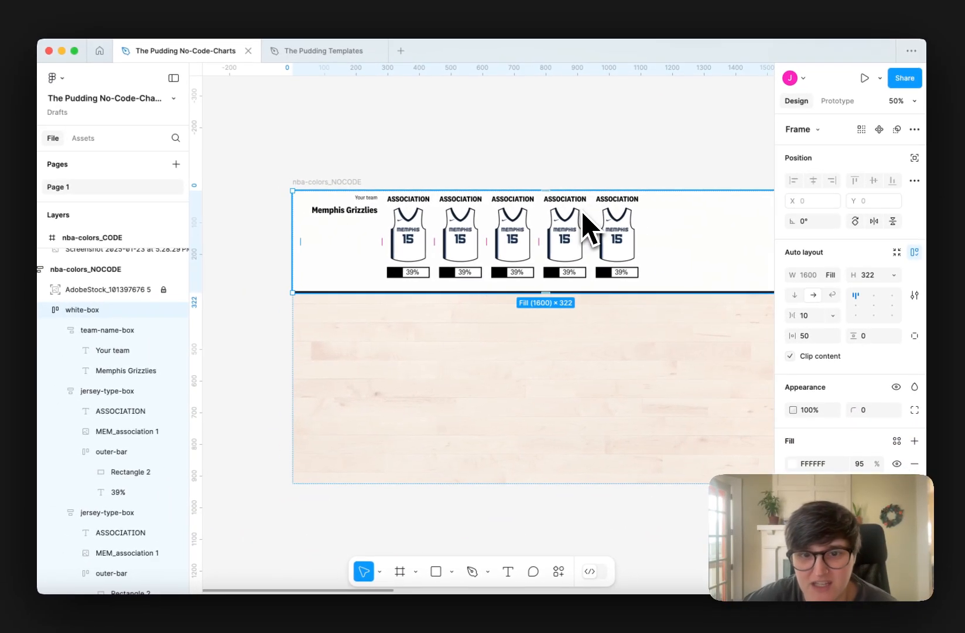
# Delete the four duplicated jersey-type-box frames, keeping only the first one beside the team name
pyautogui.hscroll(3, 533, 217)
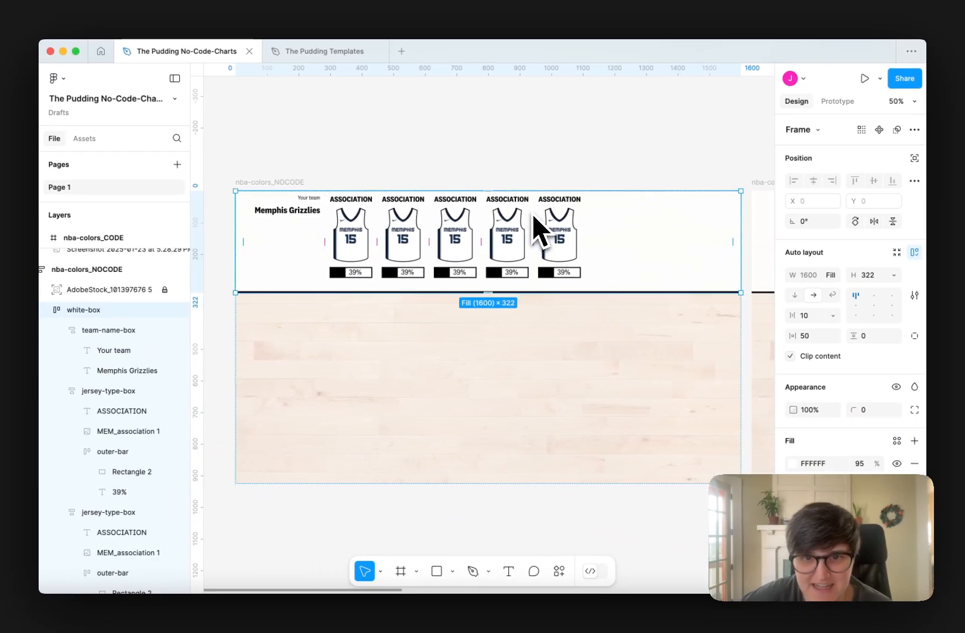
pyautogui.keyDown('ctrl'); pyautogui.scroll(-5, 533, 213); pyautogui.keyUp('ctrl')
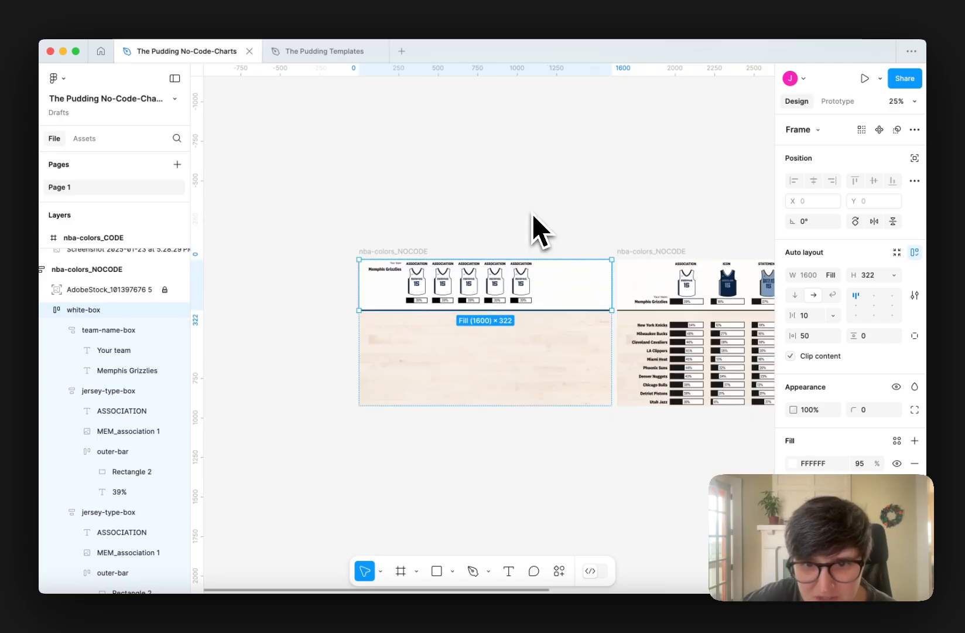
pyautogui.hscroll(5, 533, 213)
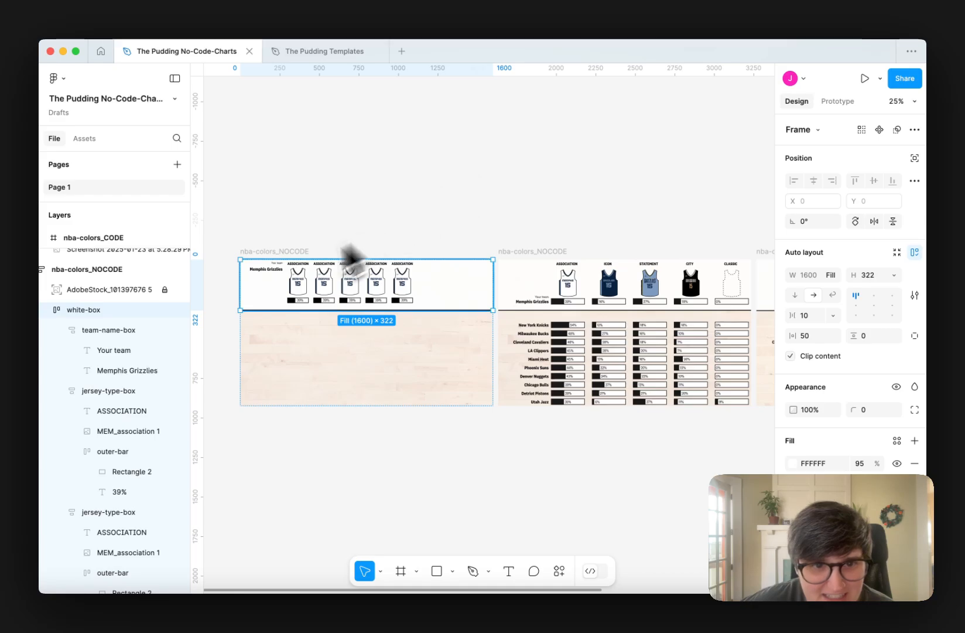
pyautogui.click(327, 284)
pyautogui.keyDown('shift'); pyautogui.click(351, 286); pyautogui.keyUp('shift')
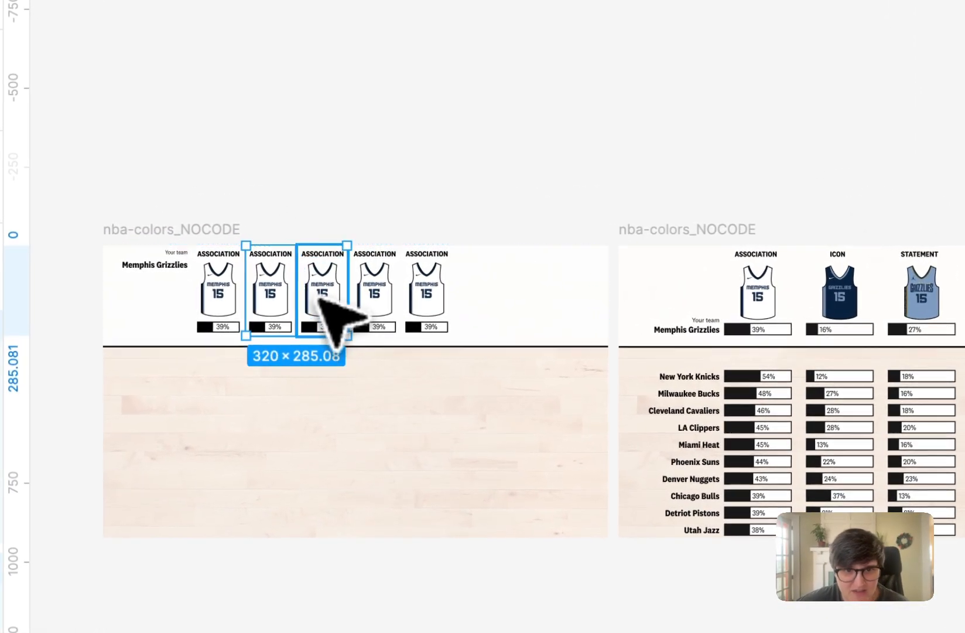
pyautogui.keyDown('shift'); pyautogui.click(374, 292); pyautogui.keyUp('shift')
pyautogui.press('Delete')
# Match the jersey-type-box width to the finished chart's ASSOCIATION box at 211.4 and duplicate it to make five boxes
pyautogui.click(691, 307)
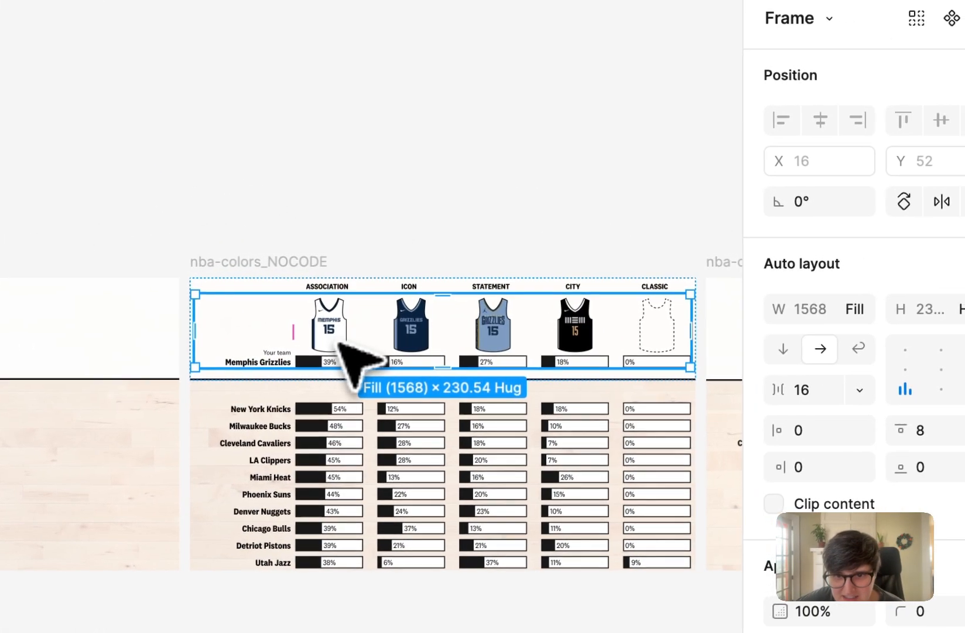
pyautogui.doubleClick(341, 347)
pyautogui.doubleClick(341, 347)
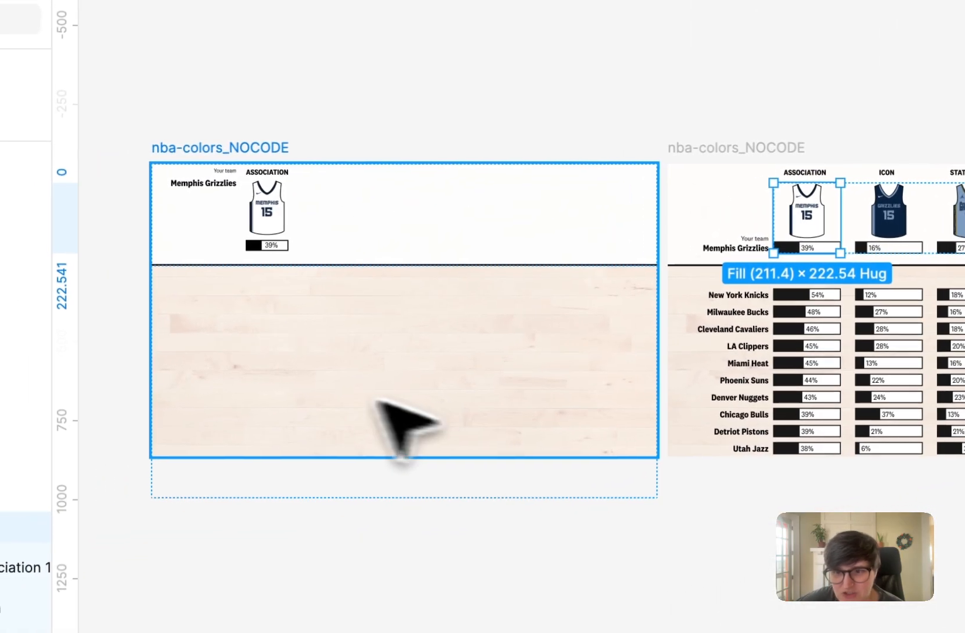
pyautogui.click(280, 222)
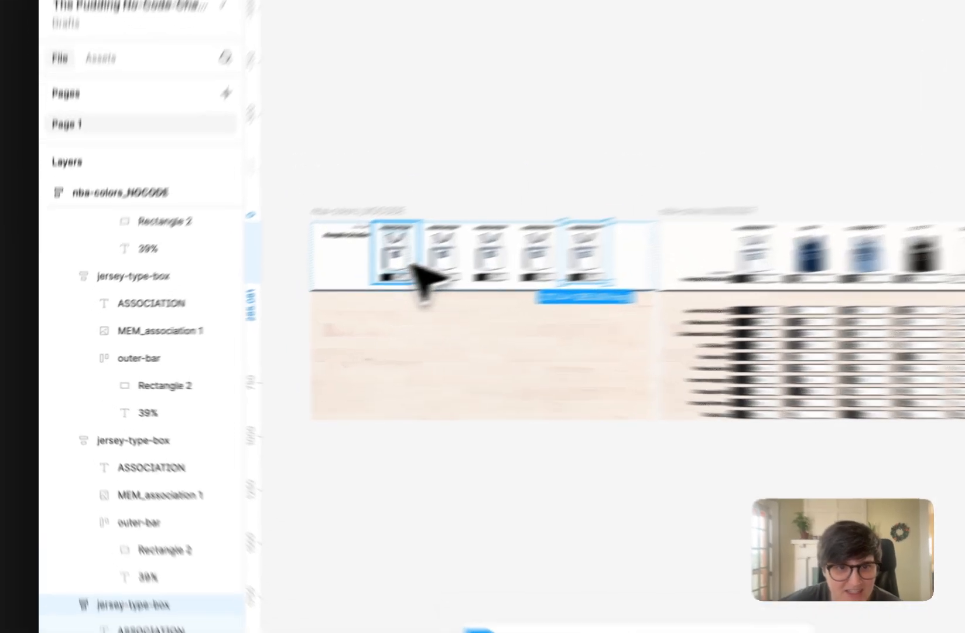
# Set the width of the outer-bar in the first jersey-type-box to Fill container
pyautogui.click(311, 293)
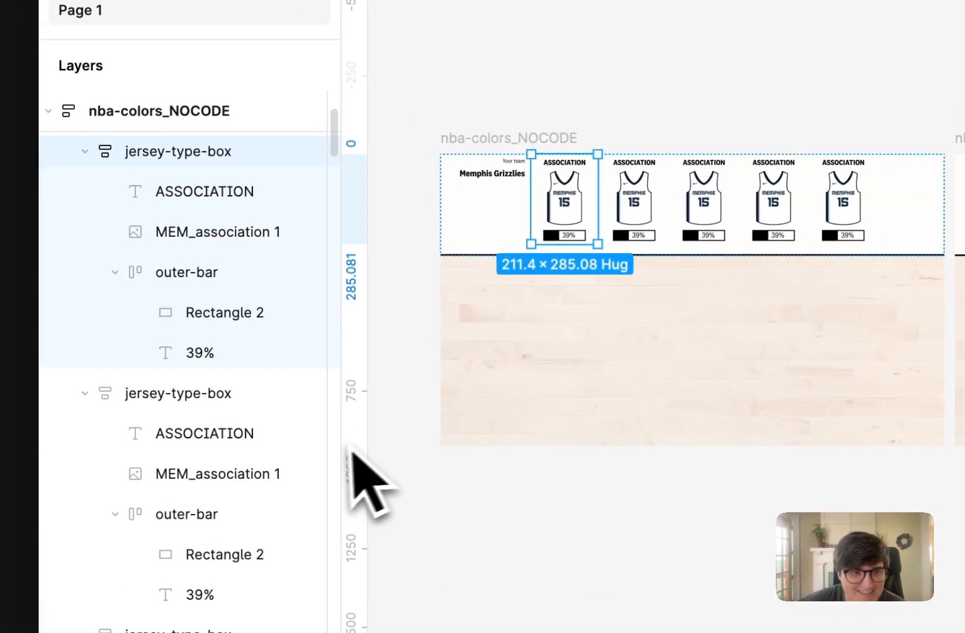
pyautogui.click(196, 271)
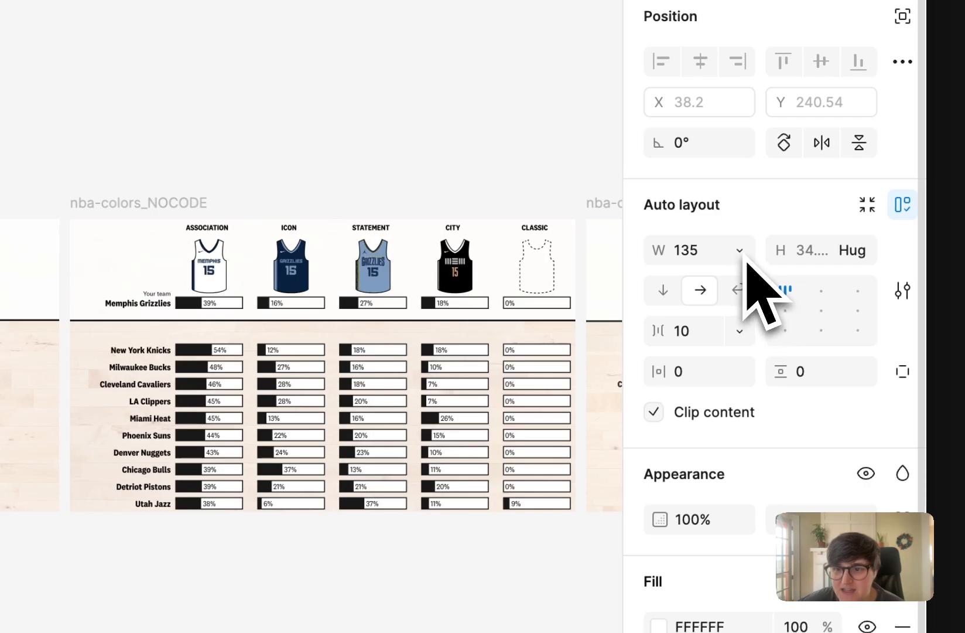
pyautogui.click(740, 251)
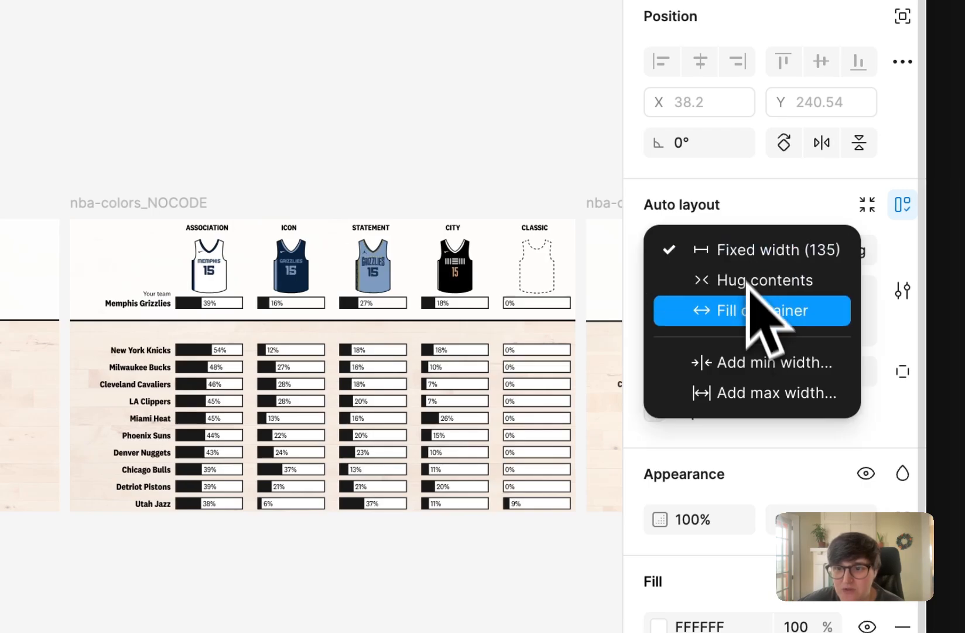
pyautogui.click(753, 310)
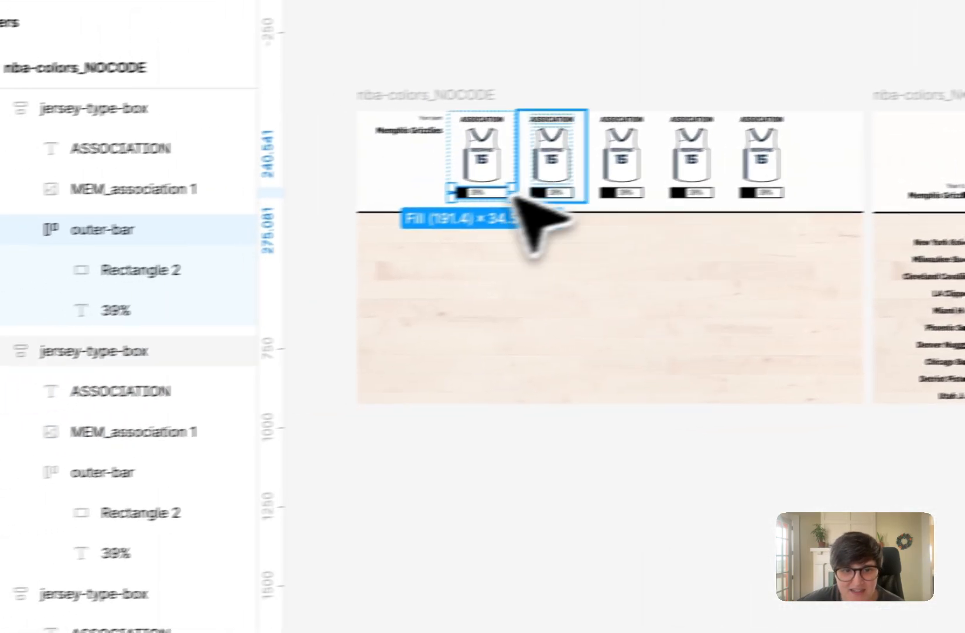
# Set the width of the outer-bar in the other four jersey-type-boxes to Fill container
pyautogui.hotkey('shift', 'Return')
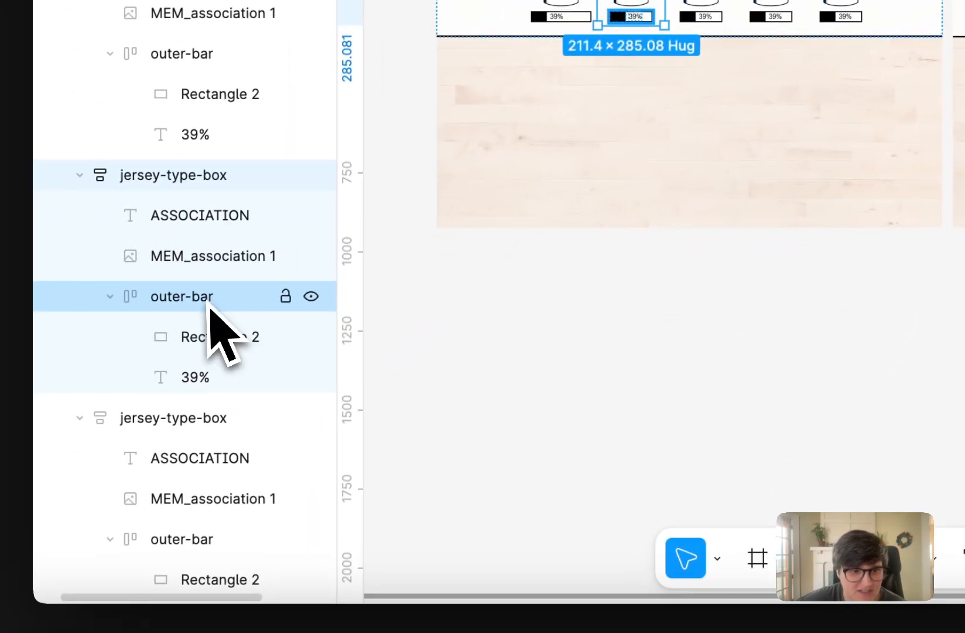
pyautogui.click(170, 467)
pyautogui.scroll(-5, 218, 404)
pyautogui.keyDown('shift'); pyautogui.click(203, 469); pyautogui.keyUp('shift')
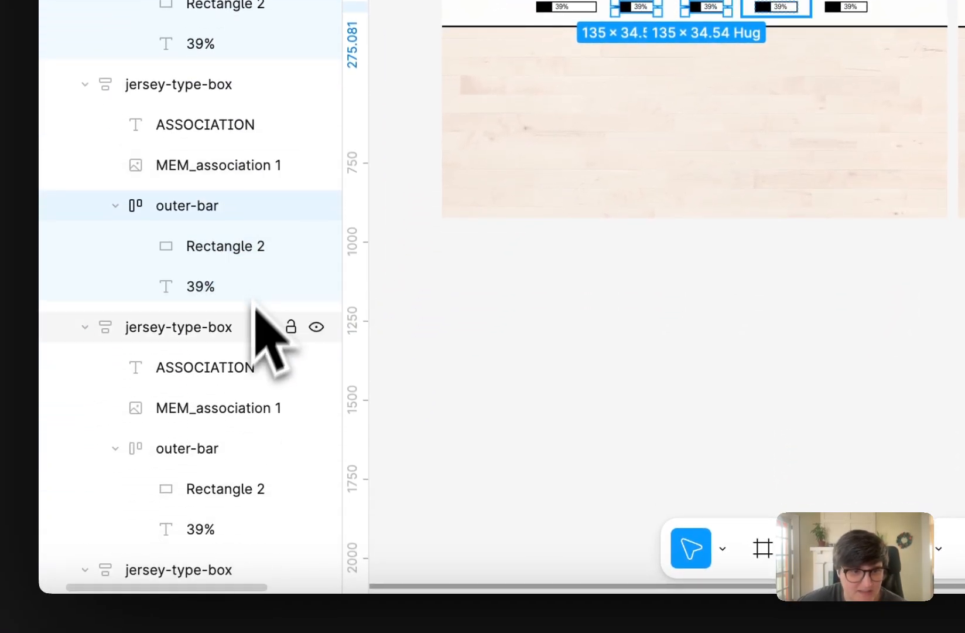
pyautogui.keyDown('shift'); pyautogui.click(224, 448); pyautogui.keyUp('shift')
pyautogui.scroll(-4, 252, 258)
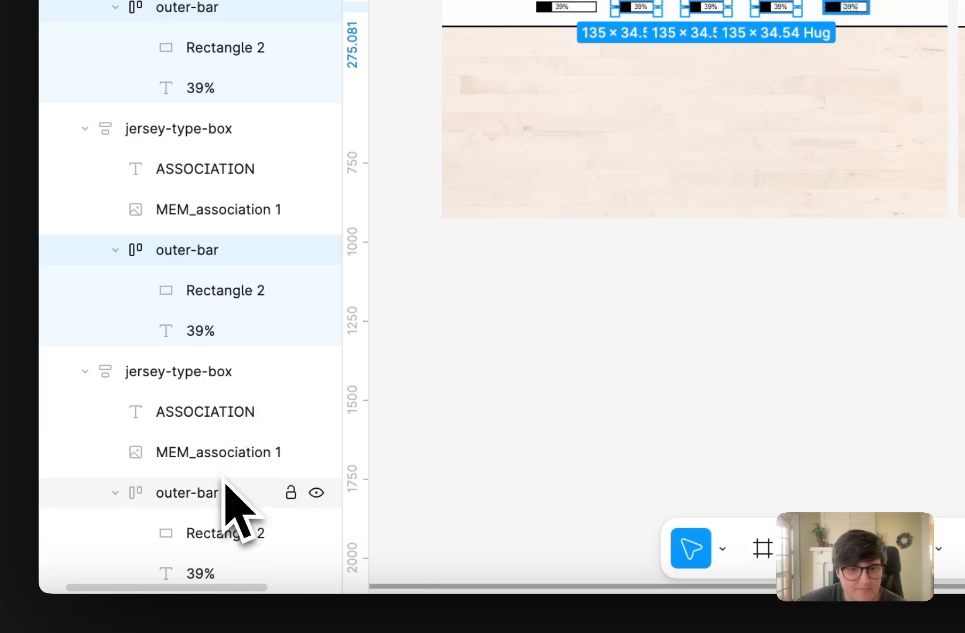
pyautogui.keyDown('shift'); pyautogui.click(224, 493); pyautogui.keyUp('shift')
pyautogui.click(785, 258)
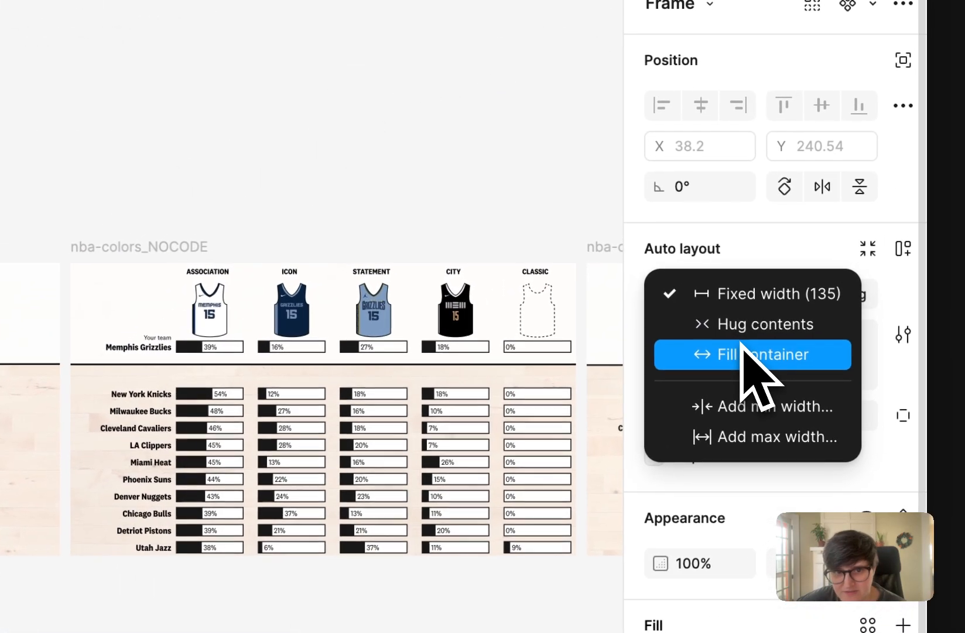
pyautogui.click(750, 354)
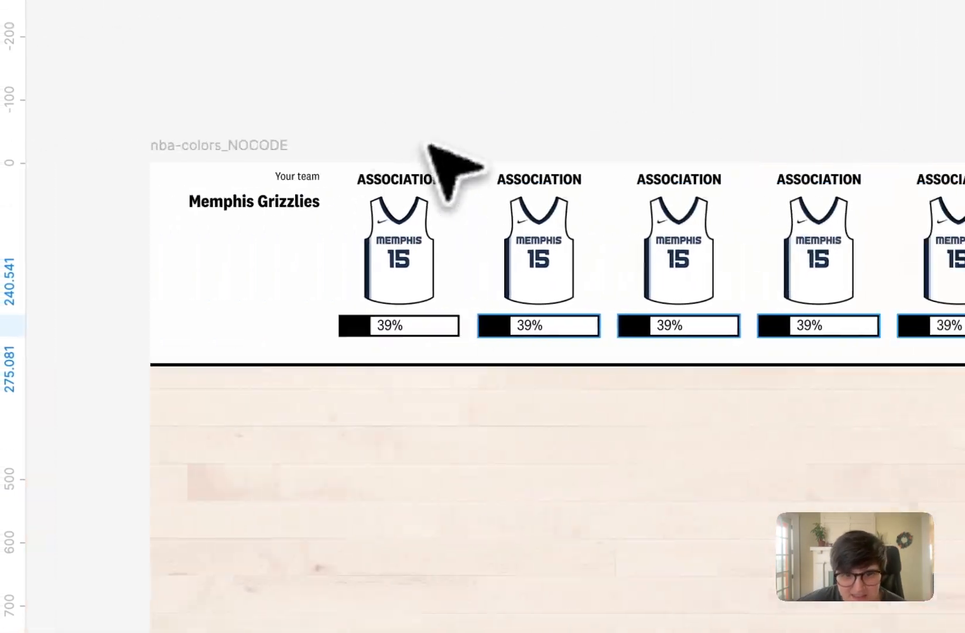
# Set the width of the black rectangle in the first jersey-type-box's bar to 191.4*.39
pyautogui.hscroll(2, 421, 235)
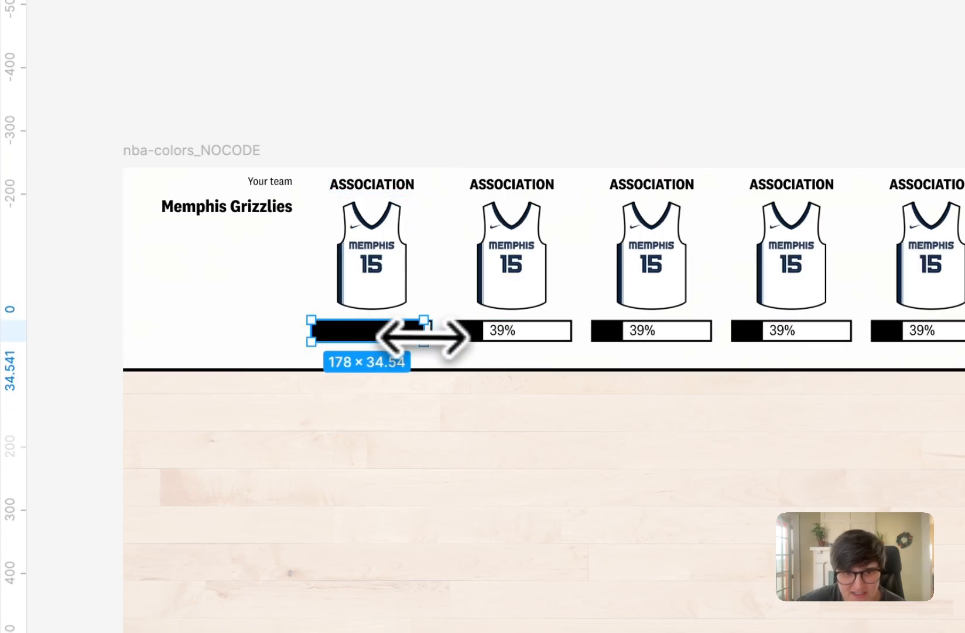
pyautogui.click(708, 296)
pyautogui.click(722, 302)
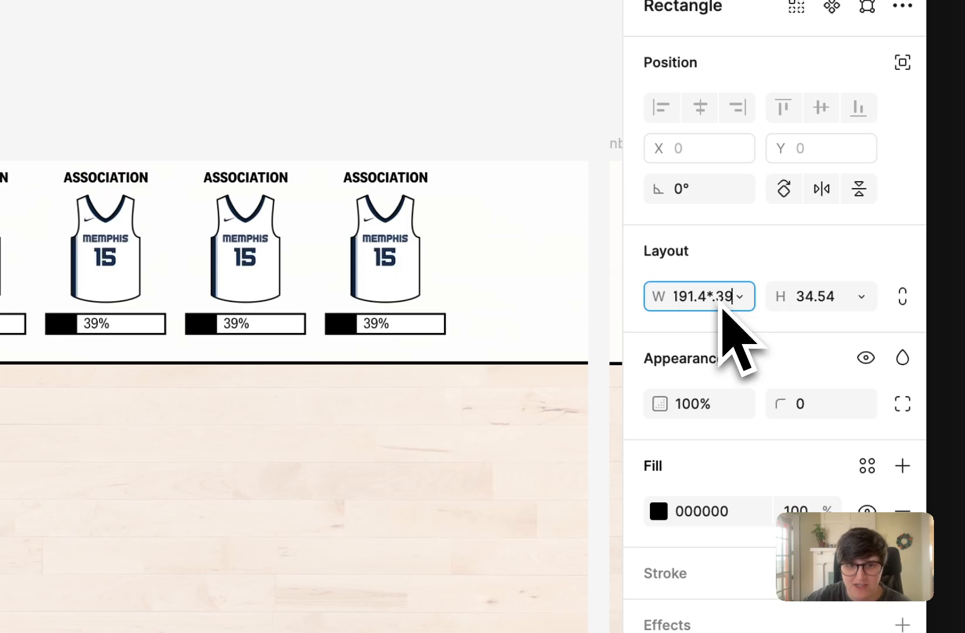
pyautogui.press('Return')
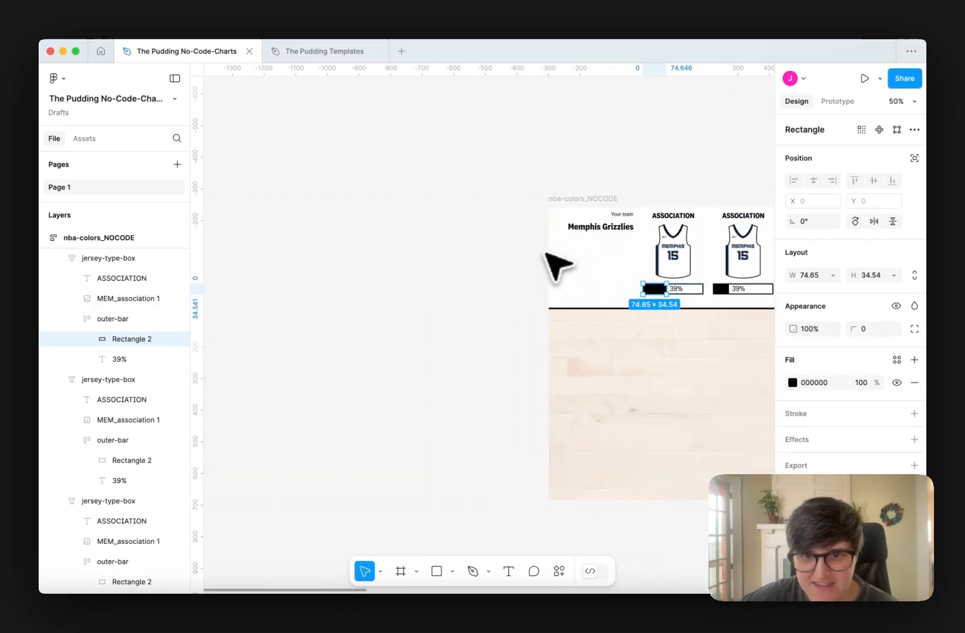
# Set the width of the black rectangle in the second jersey-type-box's bar to 191.4*.16
pyautogui.hscroll(5, 545, 252)
pyautogui.click(528, 288)
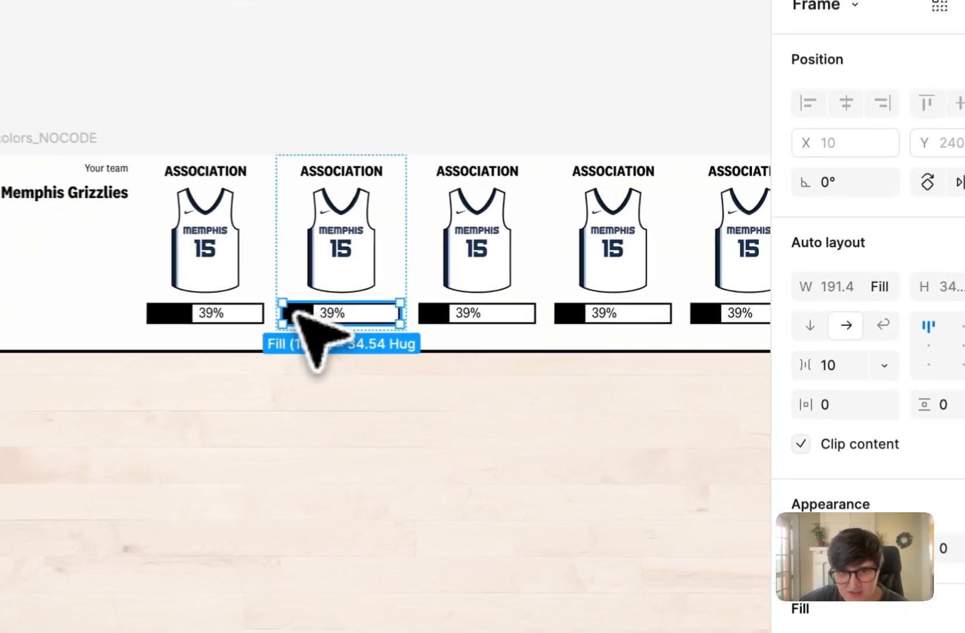
pyautogui.doubleClick(292, 311)
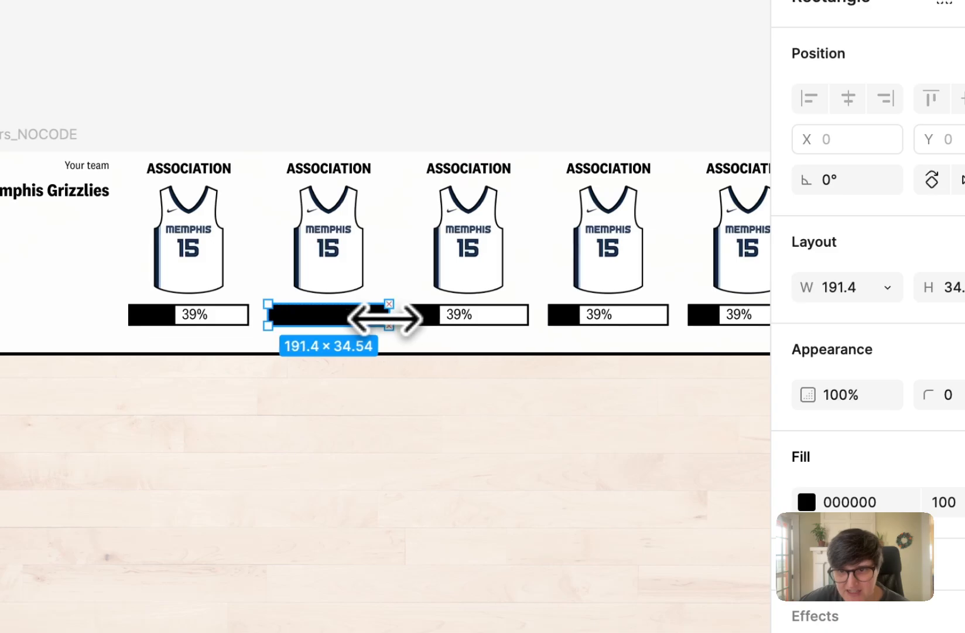
pyautogui.click(887, 287)
pyautogui.click(879, 288)
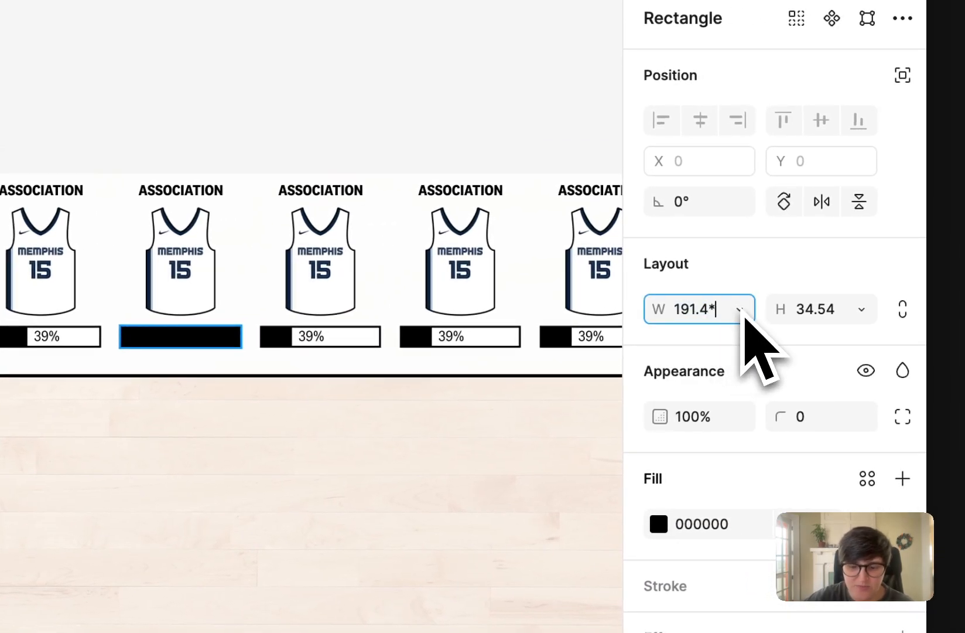
pyautogui.write('191.4*0.16')
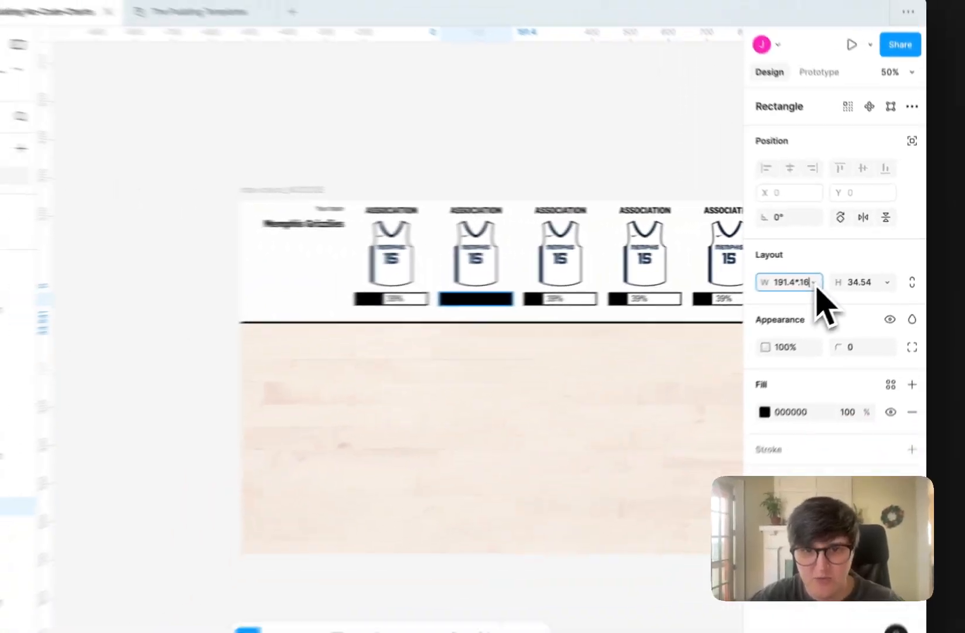
pyautogui.press('Return')
# Change the second to fifth boxes' percentage labels to 16%, 27%, 18% and 0%, and delete the black rectangle from the fifth box's bar
pyautogui.scroll(5, 282, 397)
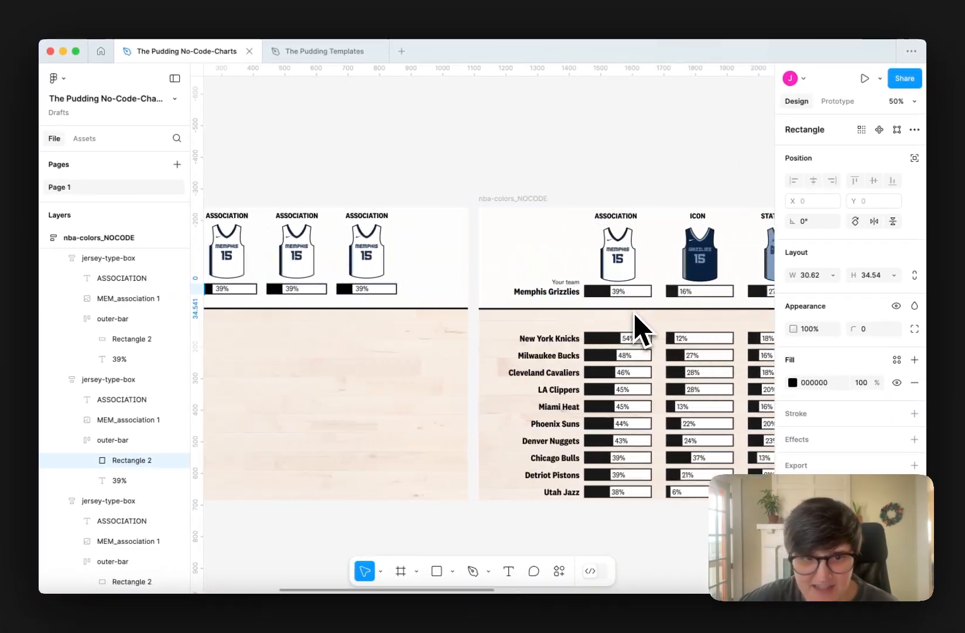
pyautogui.hscroll(-5, 302, 322)
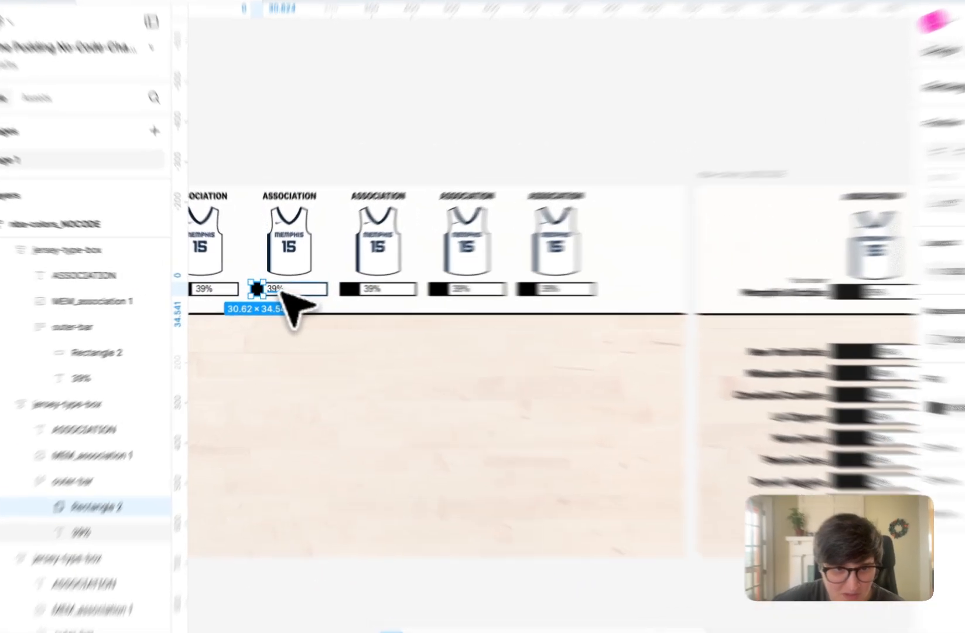
pyautogui.doubleClick(271, 288)
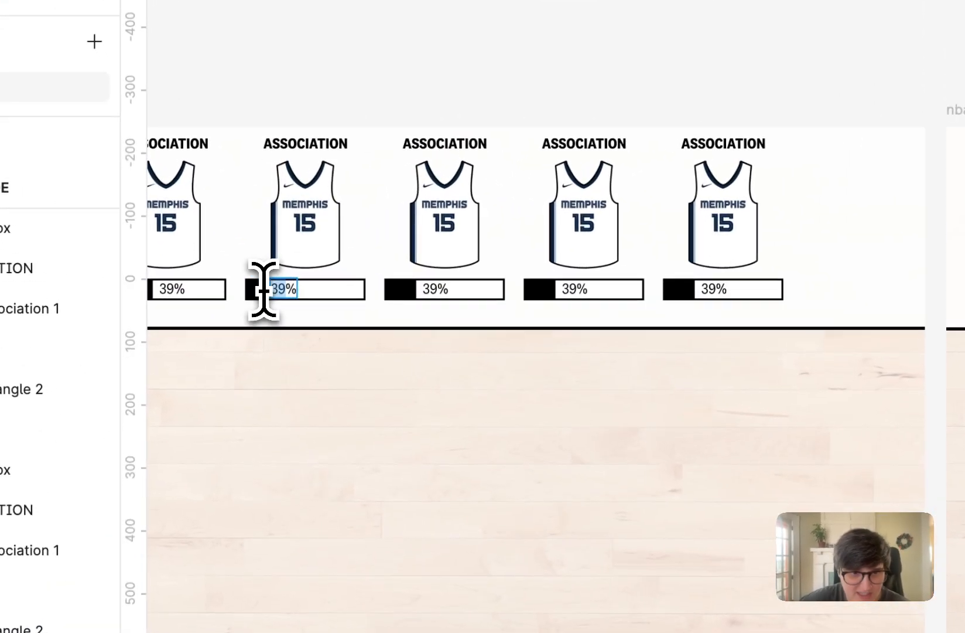
pyautogui.write('16')
pyautogui.hscroll(10, 624, 351)
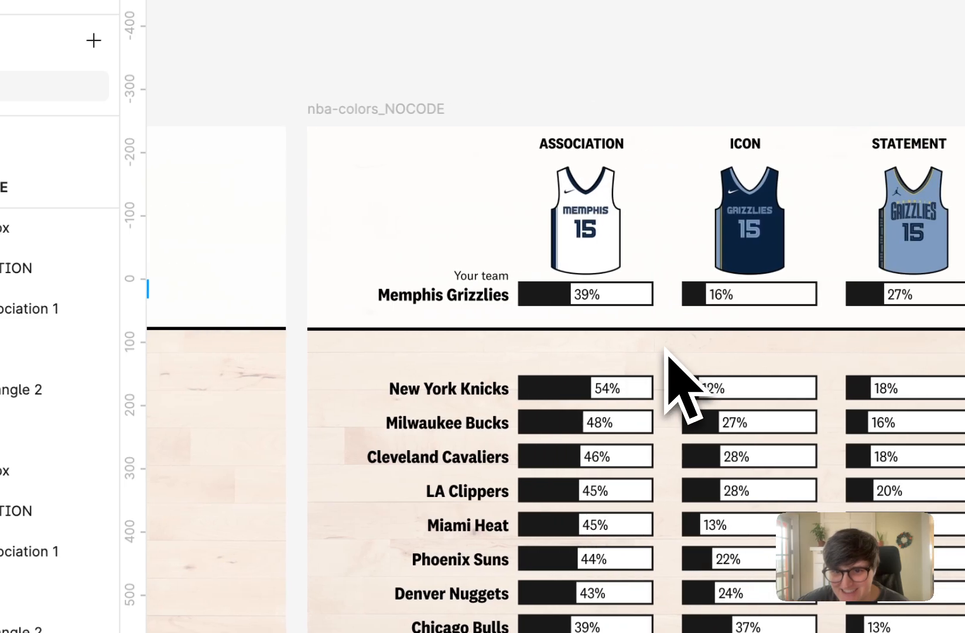
pyautogui.doubleClick(784, 290)
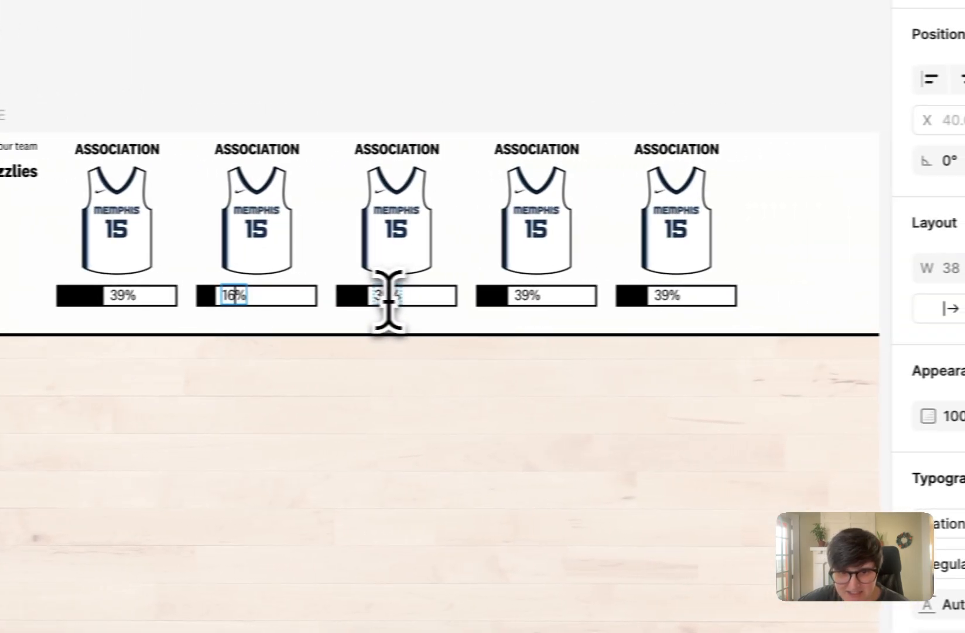
pyautogui.write('27')
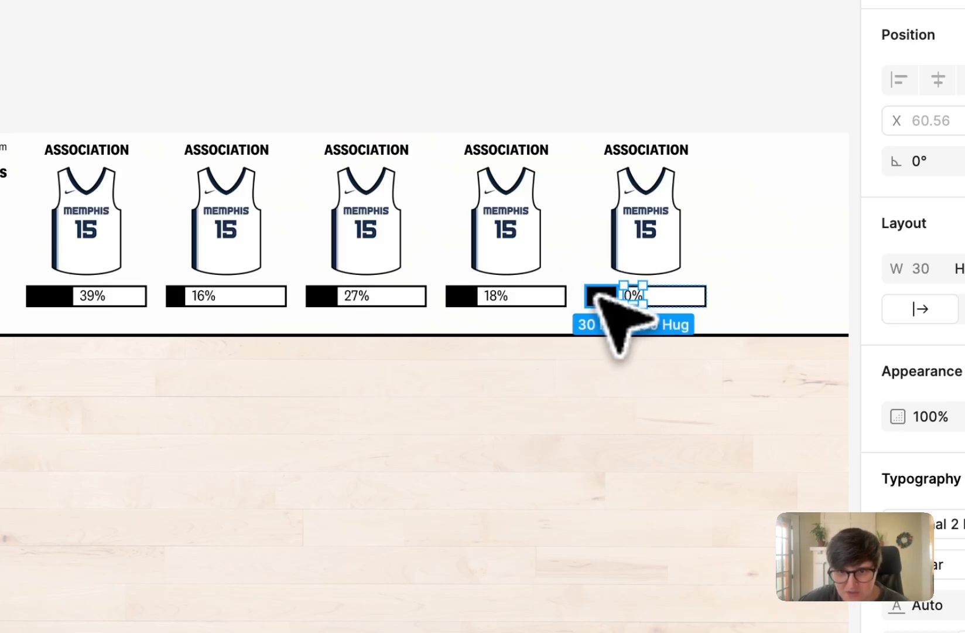
pyautogui.press('Delete')
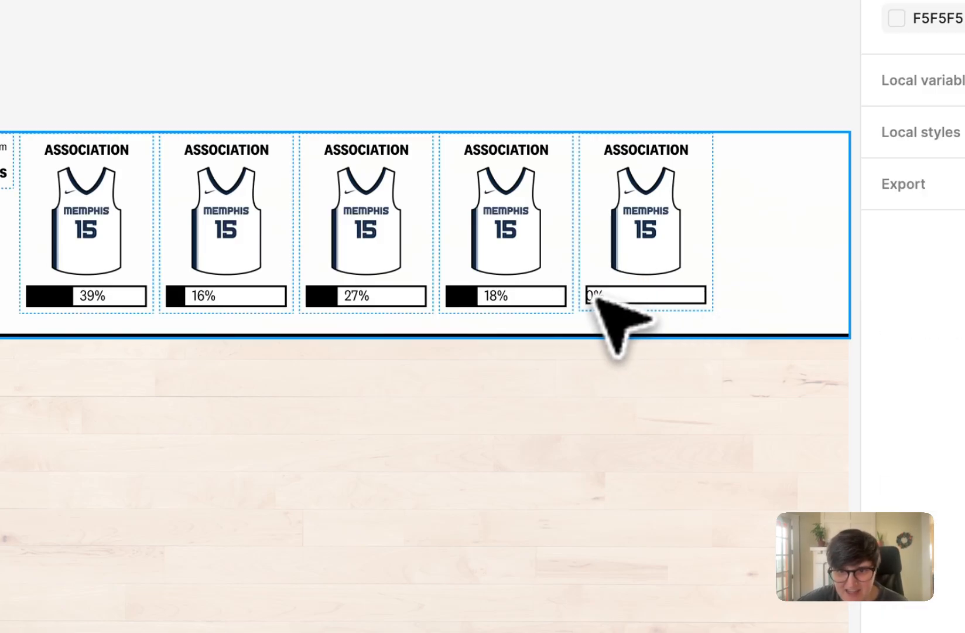
# Set the width of the black rectangle in the third jersey-type-box's bar to 191.4*.27
pyautogui.click(322, 297)
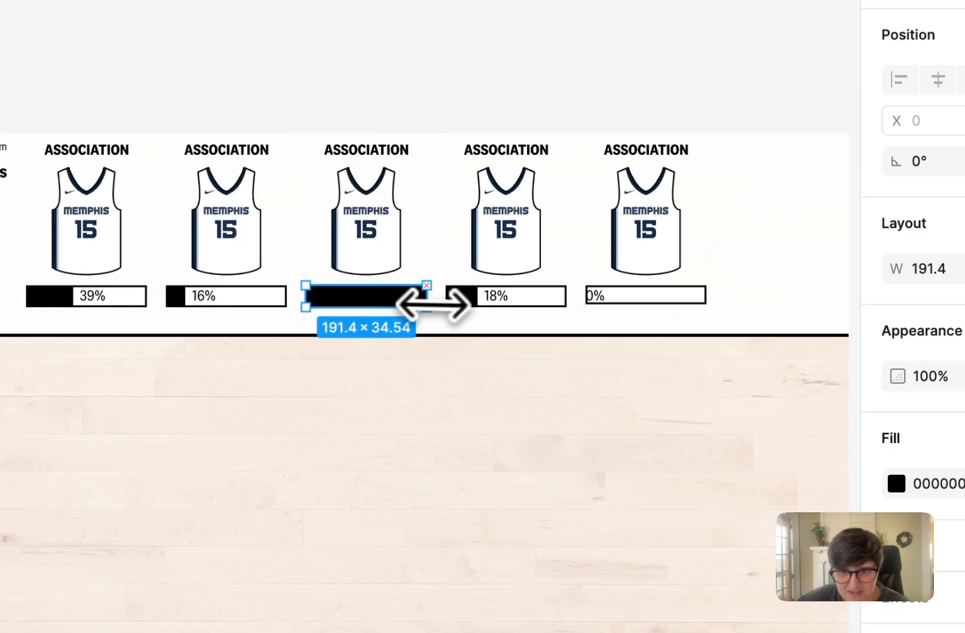
pyautogui.moveTo(434, 303); pyautogui.dragTo(441, 303)
pyautogui.click(930, 270)
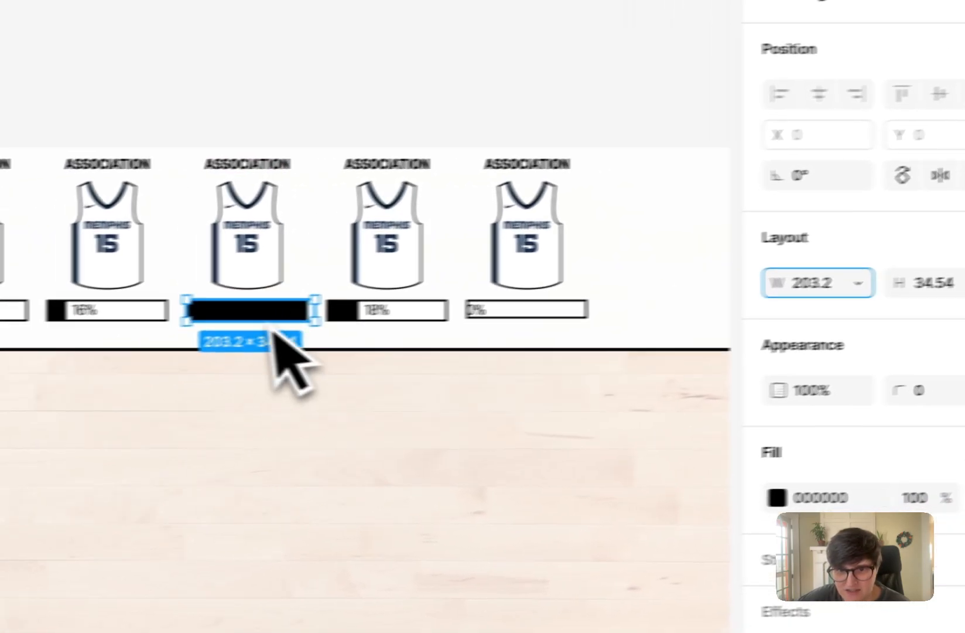
pyautogui.moveTo(315, 309); pyautogui.dragTo(269, 312)
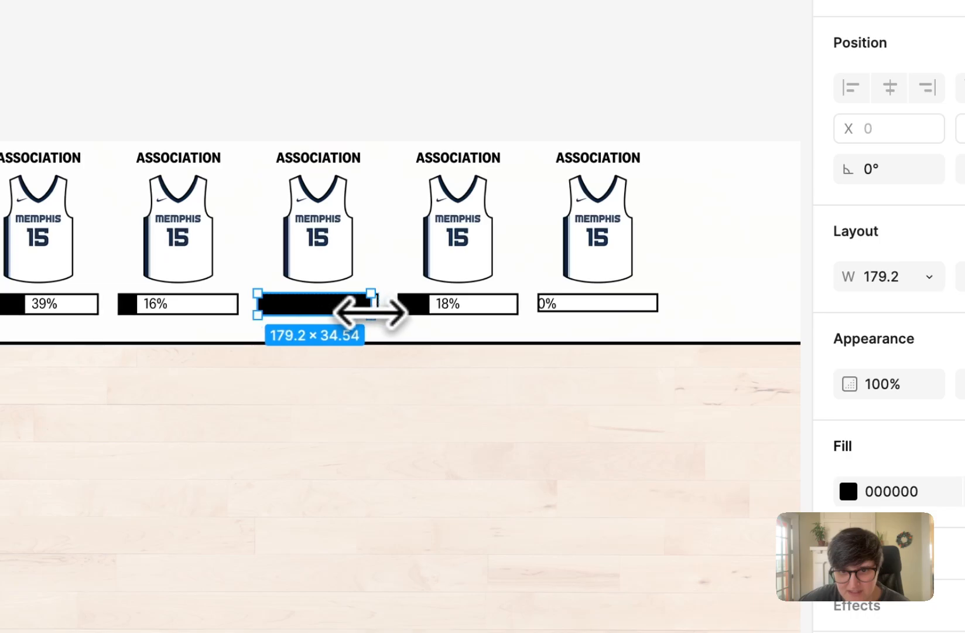
pyautogui.click(916, 279)
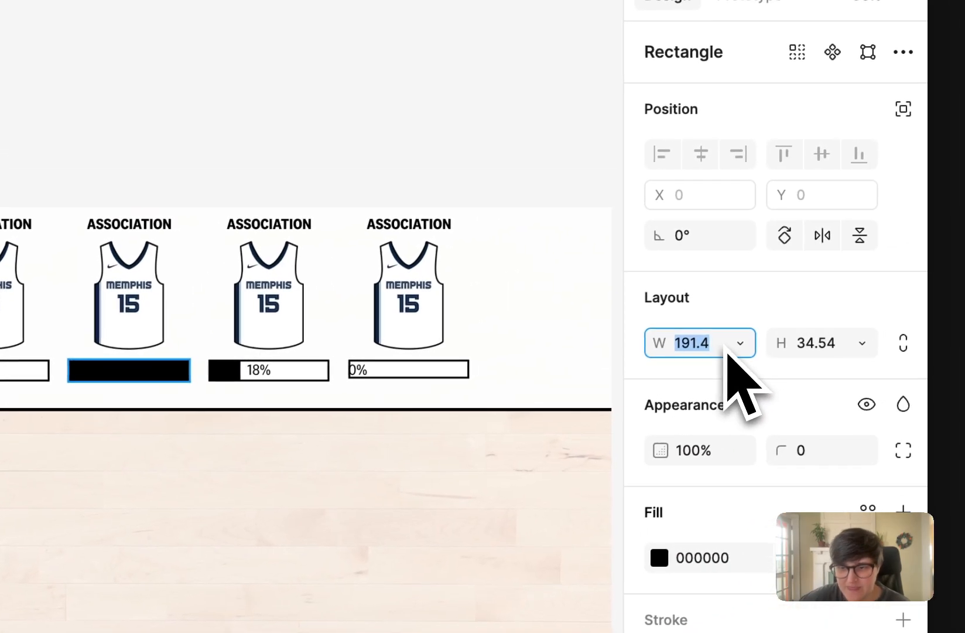
pyautogui.click(916, 279)
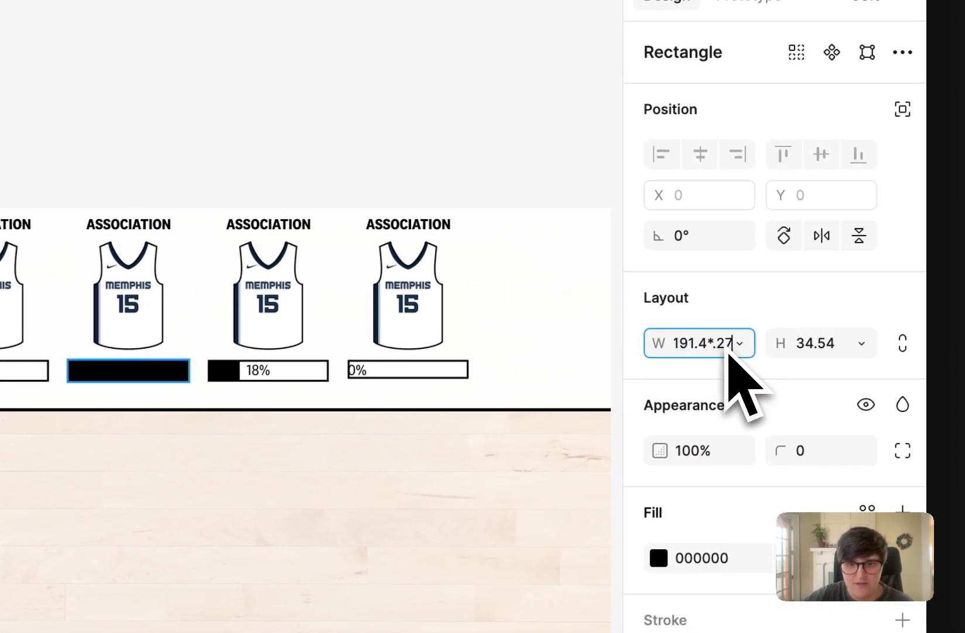
# Set the fourth box's black rectangle width to 34.45, 18% of the bar, and the fifth box's outer-bar horizontal padding to 10
pyautogui.click(242, 370)
pyautogui.click(237, 370)
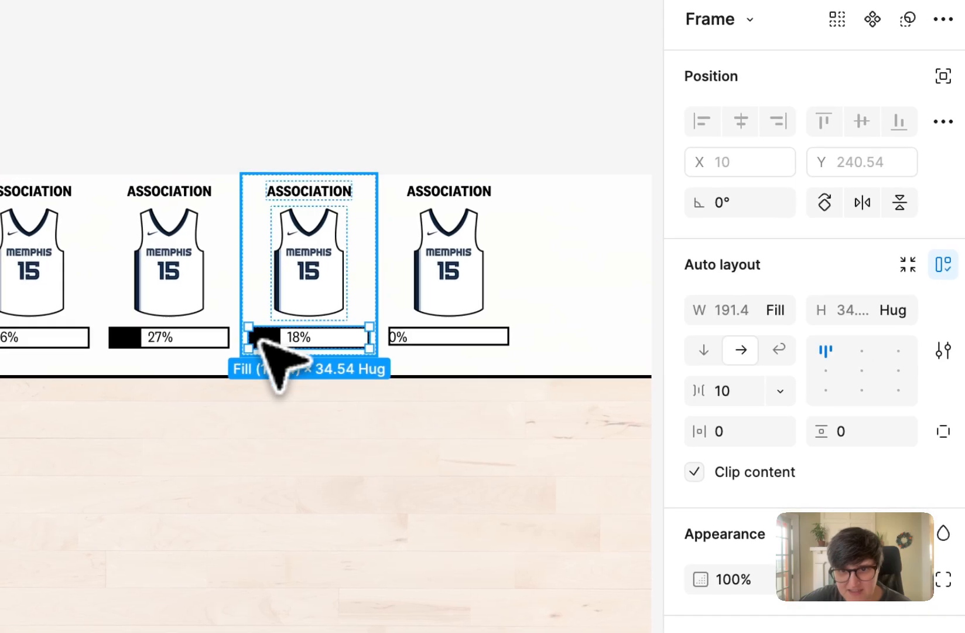
pyautogui.click(277, 339)
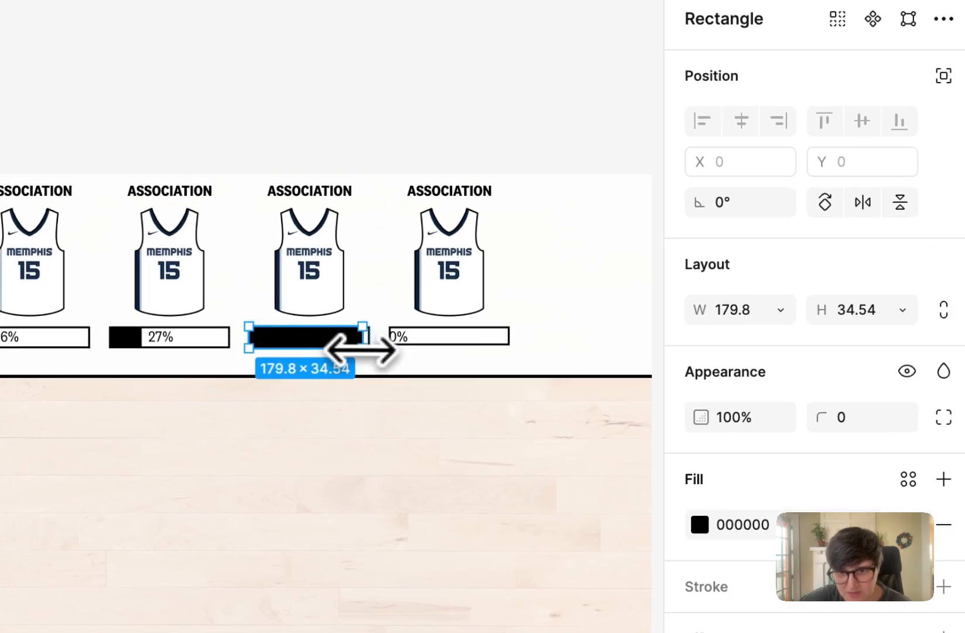
pyautogui.click(759, 315)
pyautogui.click(760, 315)
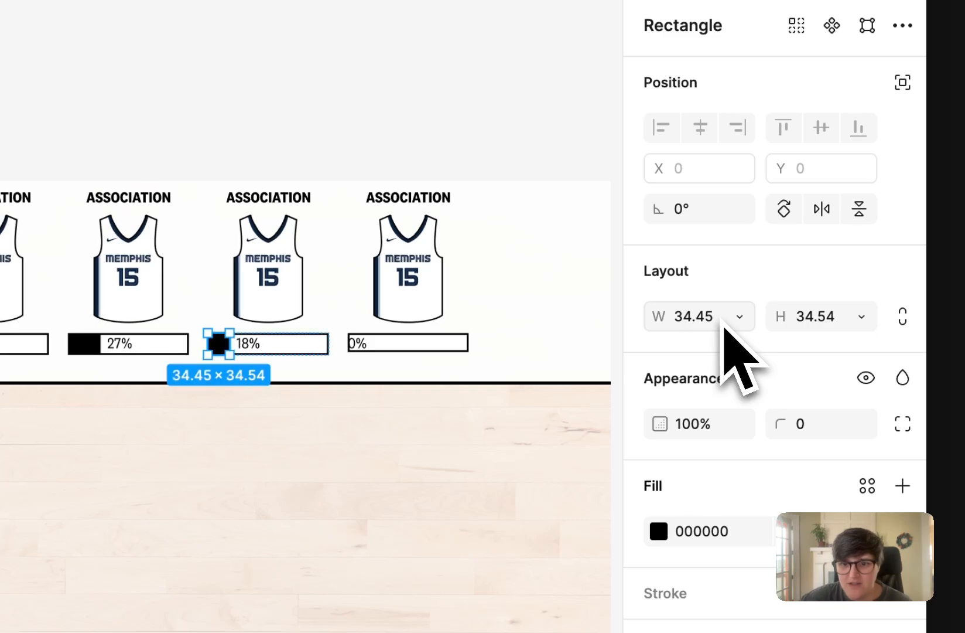
pyautogui.click(383, 346)
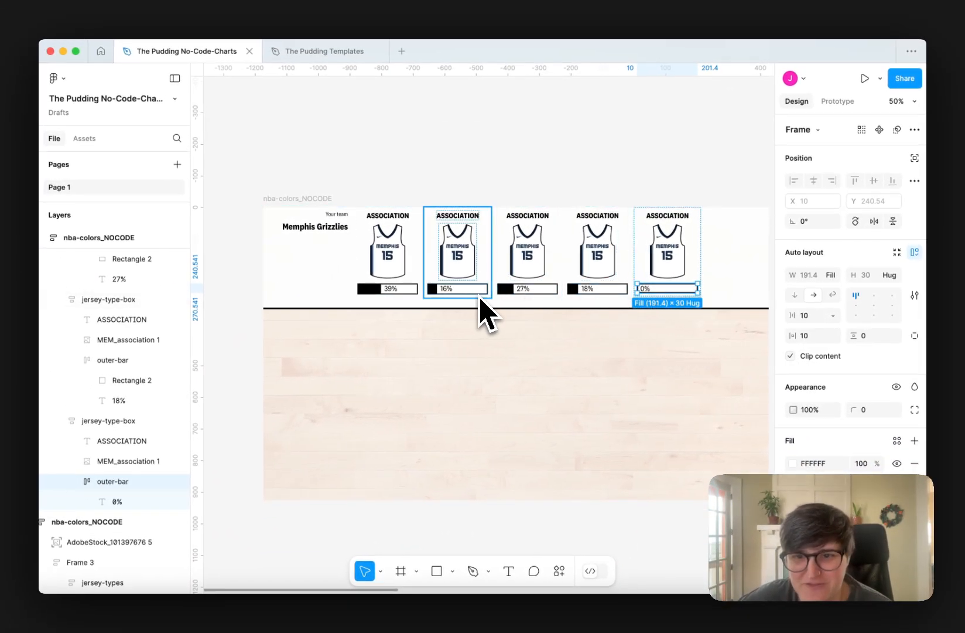
# Match the height of the first jersey-type-box's outer-bar to the finished chart's Memphis Grizzlies ASSOCIATION bar at 36
pyautogui.hscroll(6, 481, 311)
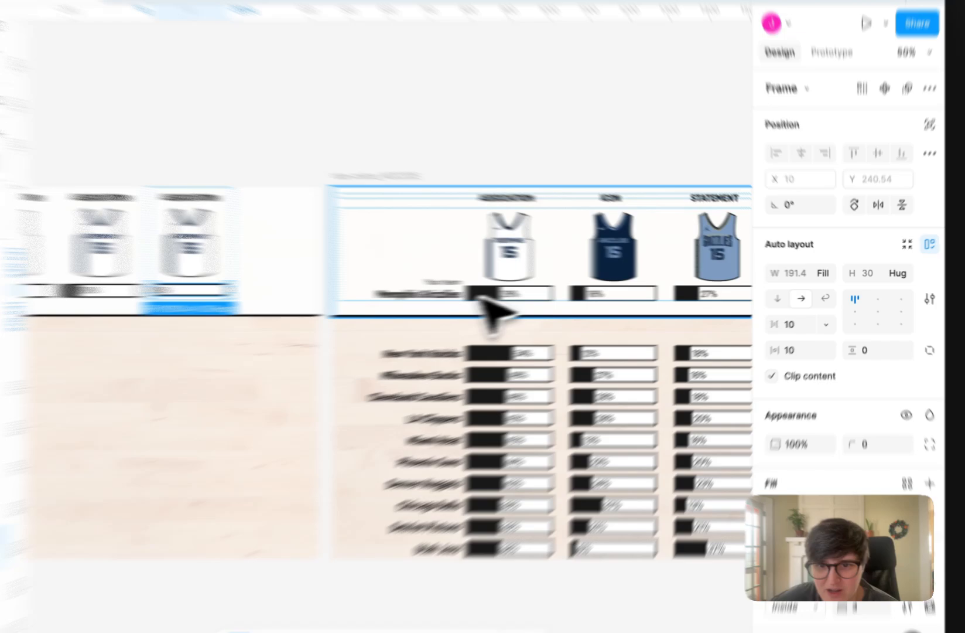
pyautogui.click(564, 298)
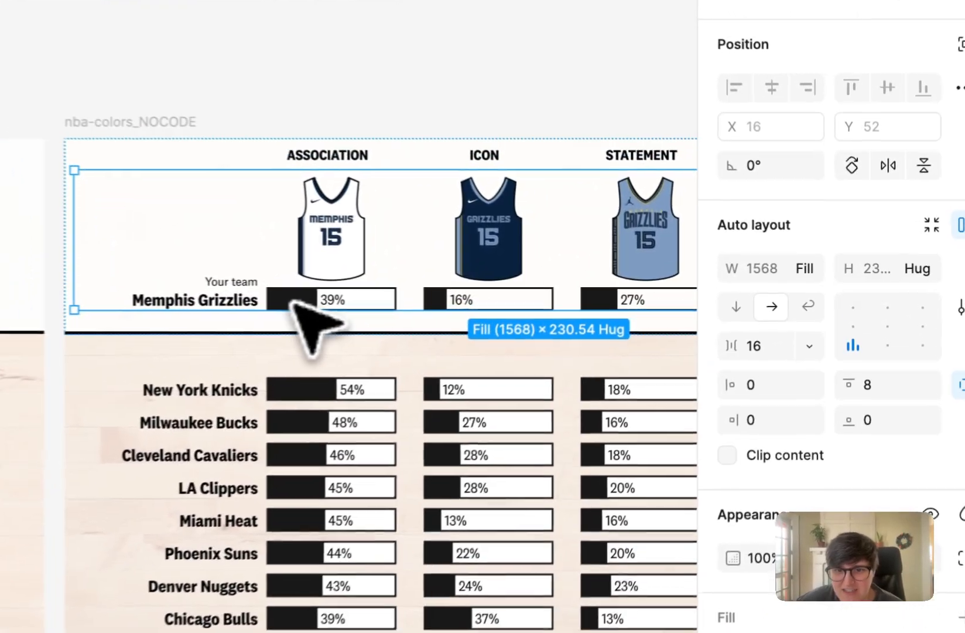
pyautogui.doubleClick(298, 297)
pyautogui.doubleClick(298, 296)
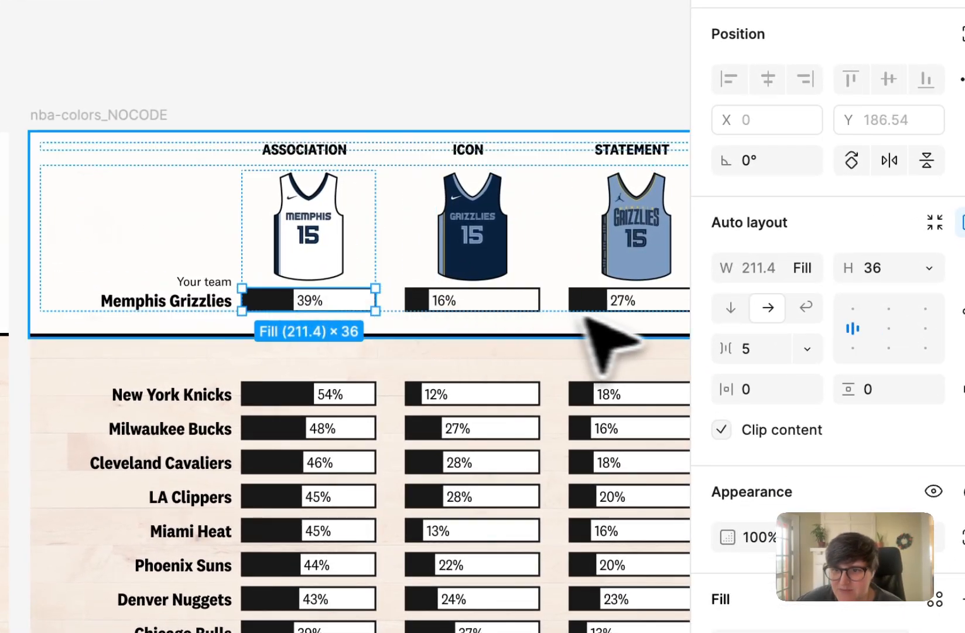
pyautogui.hscroll(2, 610, 345)
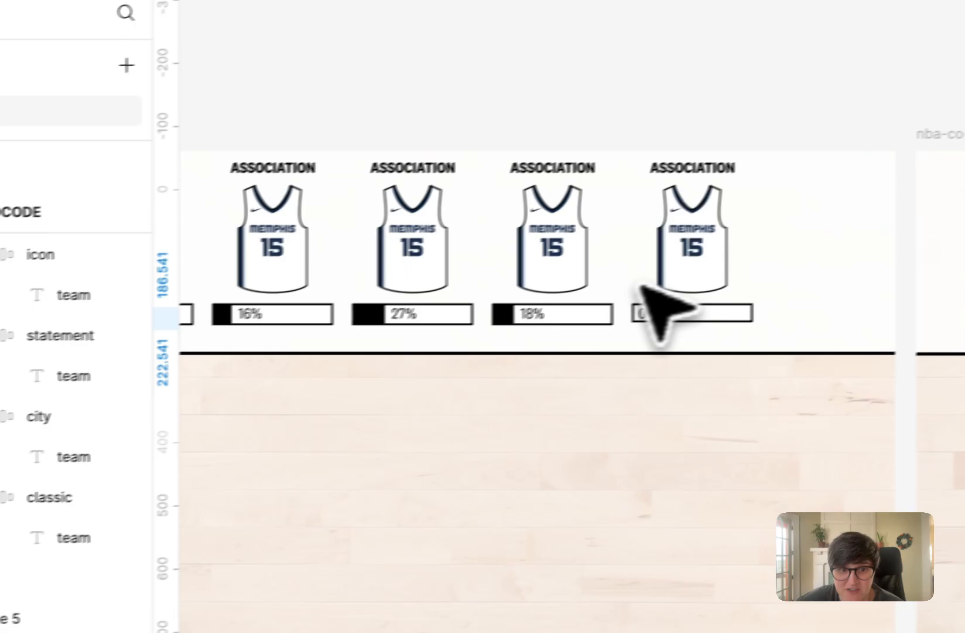
pyautogui.hscroll(10, 642, 287)
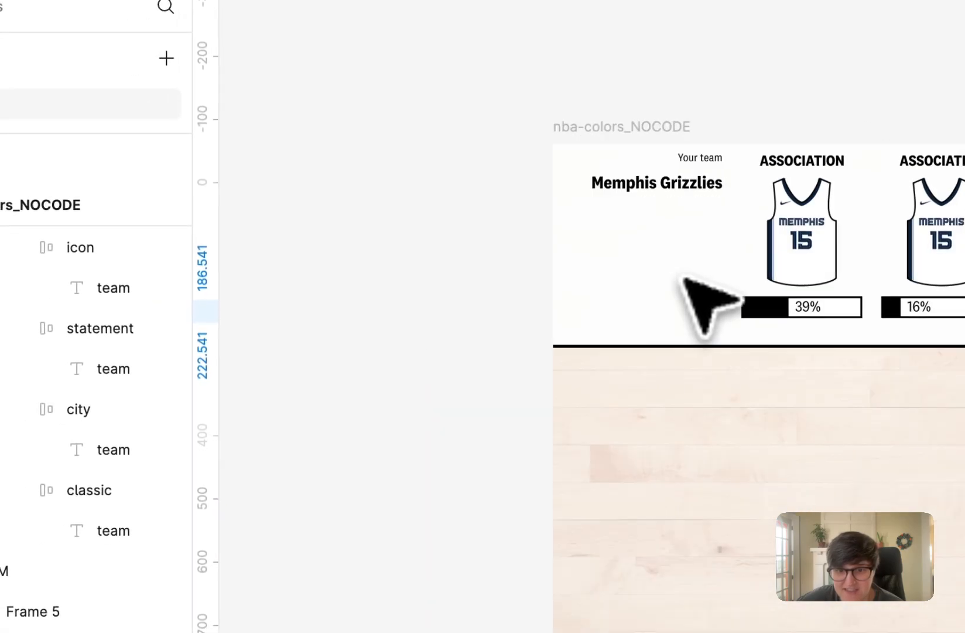
pyautogui.click(402, 303)
pyautogui.doubleClick(391, 310)
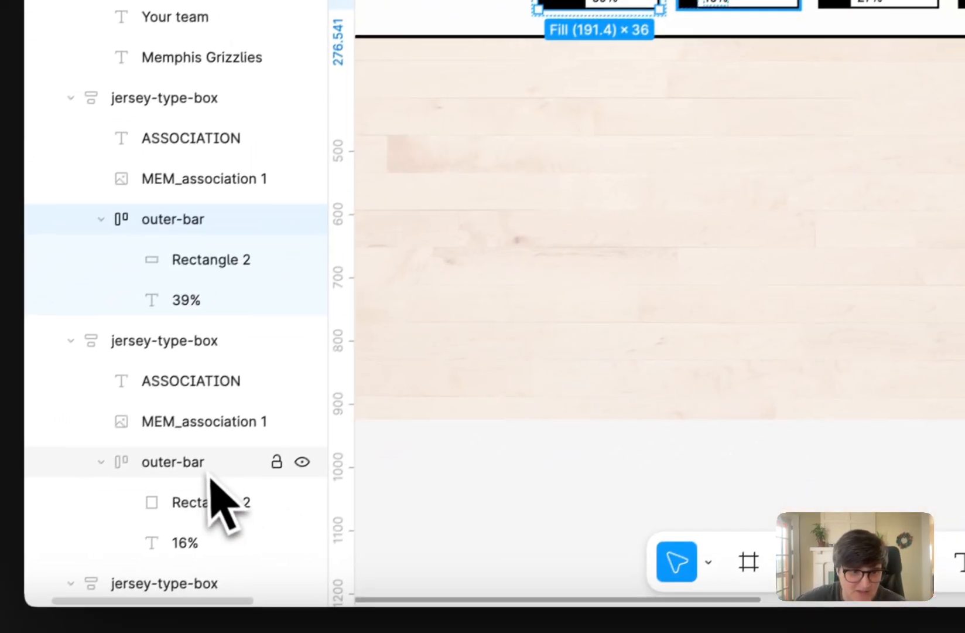
# Set the height of the outer-bars in the second to fifth jersey-type-boxes to 36
pyautogui.click(210, 475)
pyautogui.scroll(-5, 214, 483)
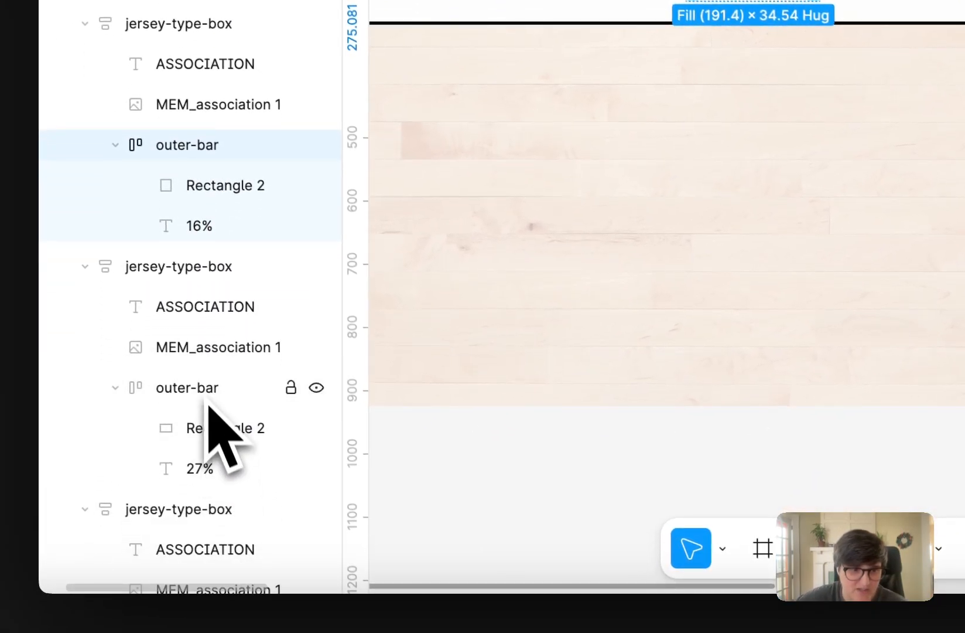
pyautogui.keyDown('shift'); pyautogui.click(208, 400); pyautogui.keyUp('shift')
pyautogui.scroll(-4, 241, 388)
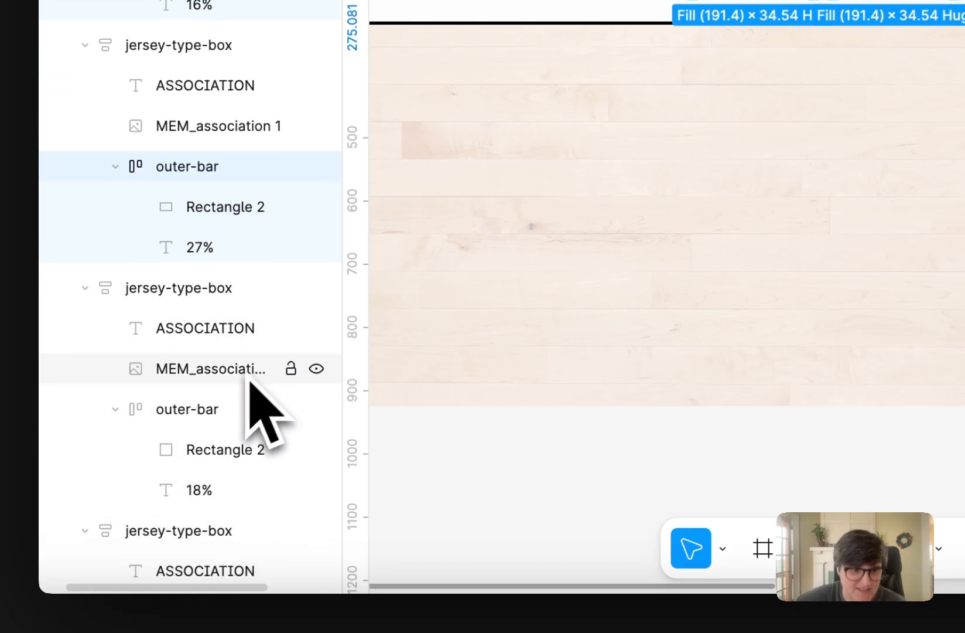
pyautogui.scroll(-4, 223, 392)
pyautogui.keyDown('shift'); pyautogui.click(211, 424); pyautogui.keyUp('shift')
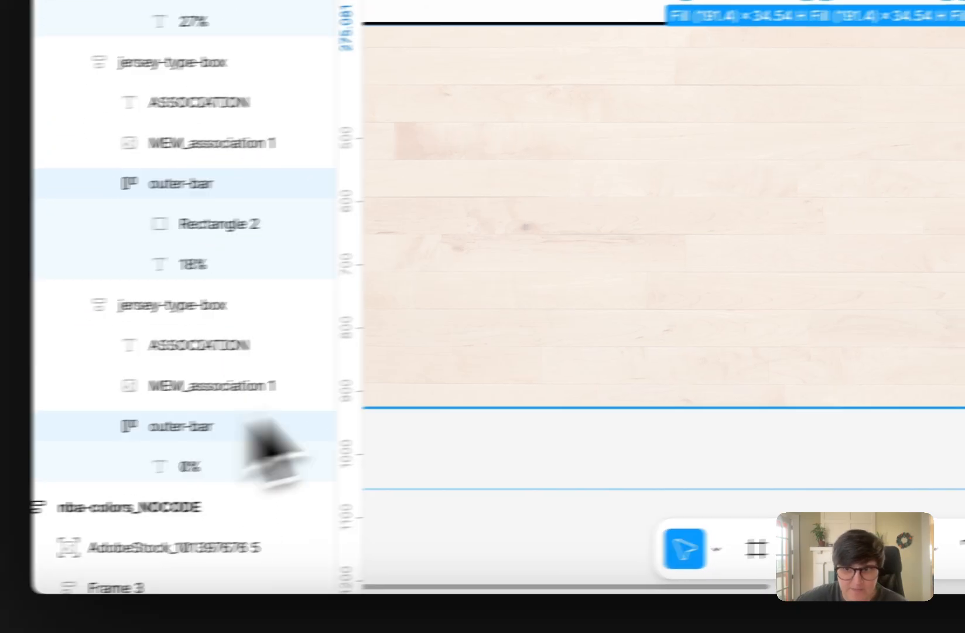
pyautogui.click(832, 314)
pyautogui.write('36')
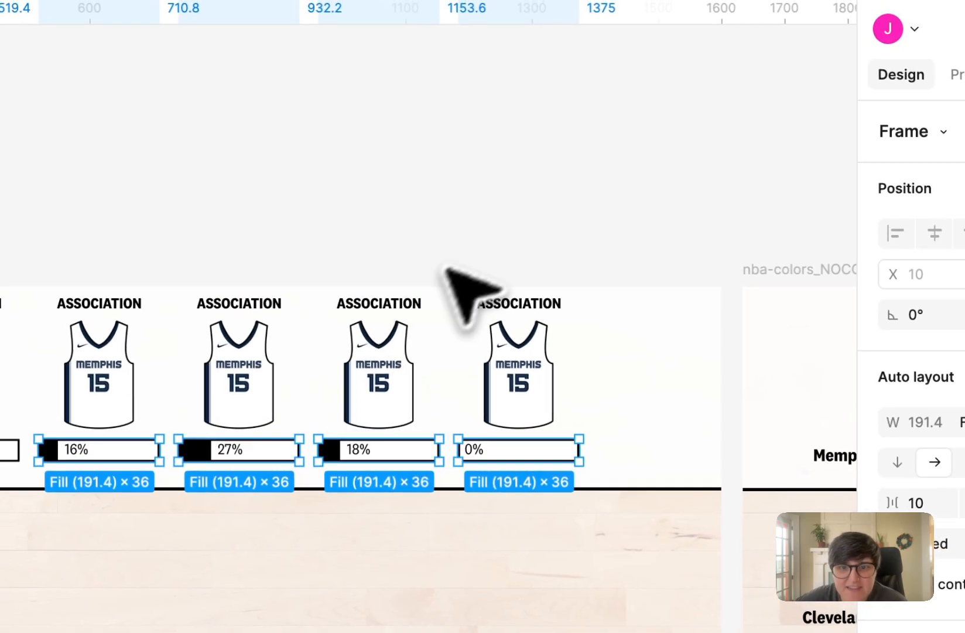
pyautogui.click(541, 217)
# Replace the second jersey-type-box's MEM_association 1 image with a copy of the finished chart's Grizzlies ICON jersey
pyautogui.hscroll(10, 543, 222)
pyautogui.click(609, 375)
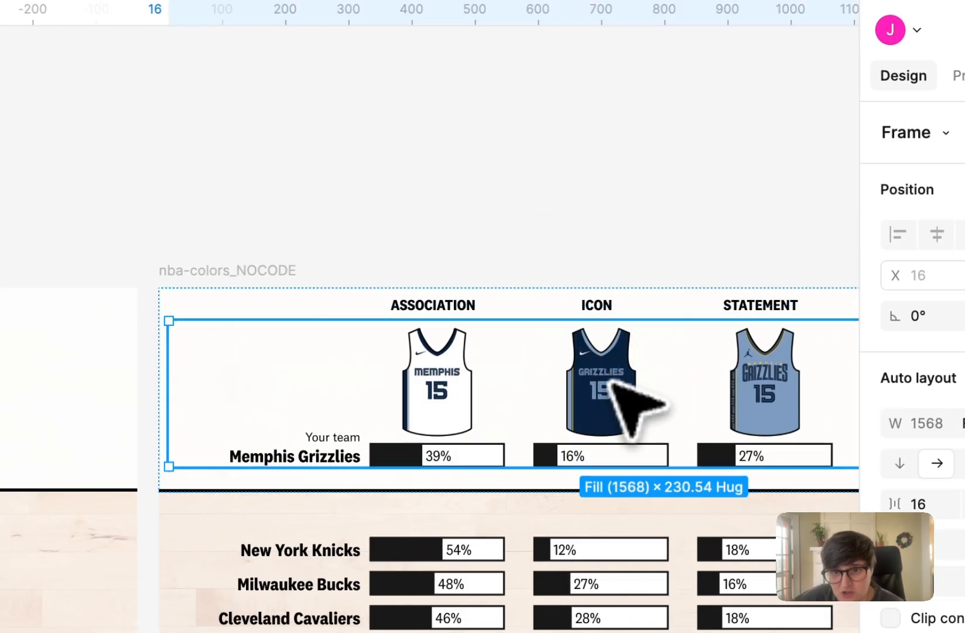
pyautogui.click(609, 392)
pyautogui.click(620, 391)
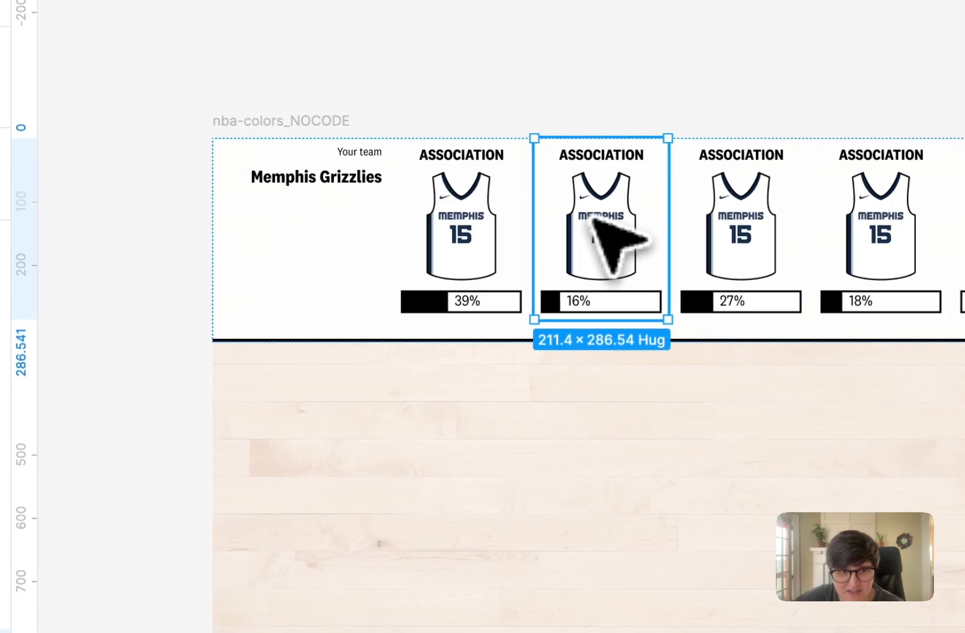
pyautogui.click(615, 226)
pyautogui.press('super+v')
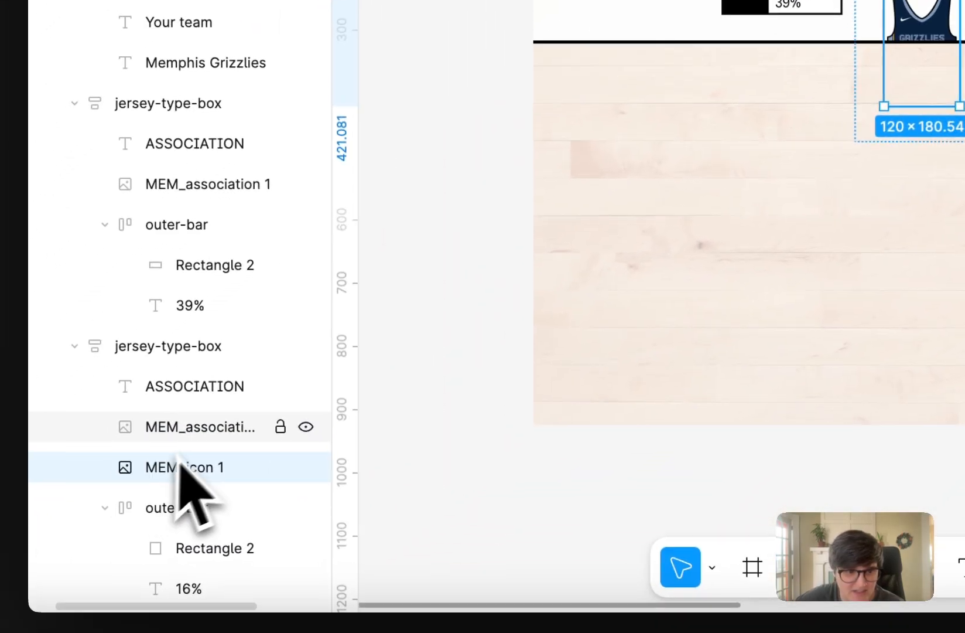
pyautogui.click(179, 444)
pyautogui.press('Delete')
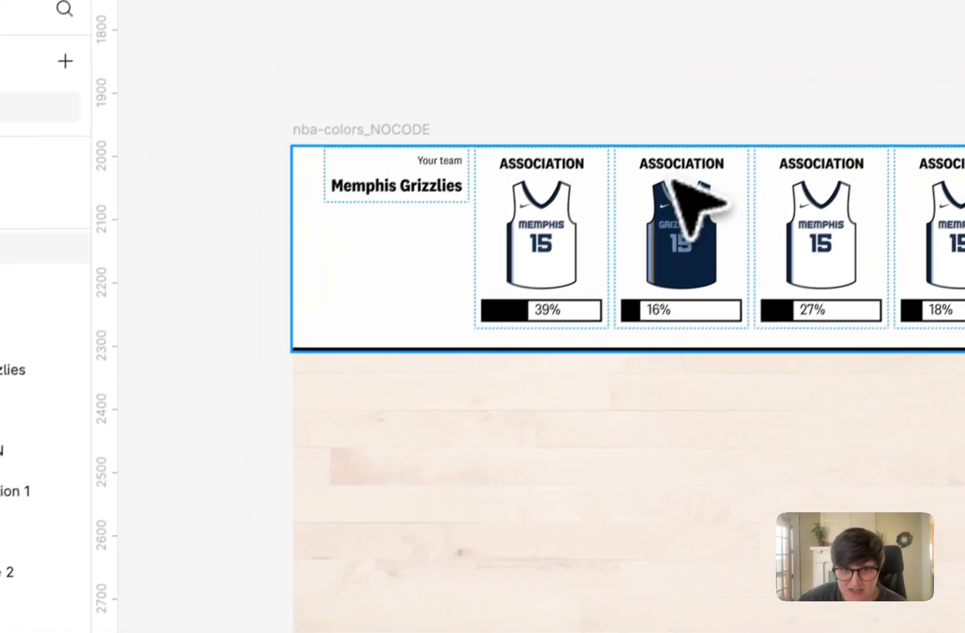
# Change the heading text of the second to fifth jersey-type-boxes to ICON, STATEMENT, CITY and CLASSIC
pyautogui.click(674, 182)
pyautogui.doubleClick(687, 164)
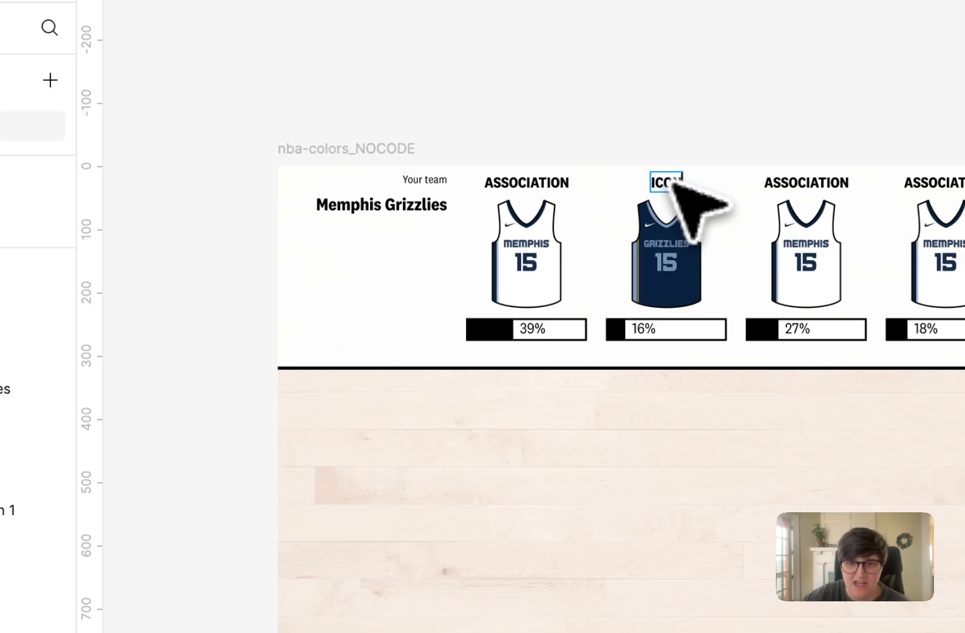
pyautogui.hscroll(10, 684, 183)
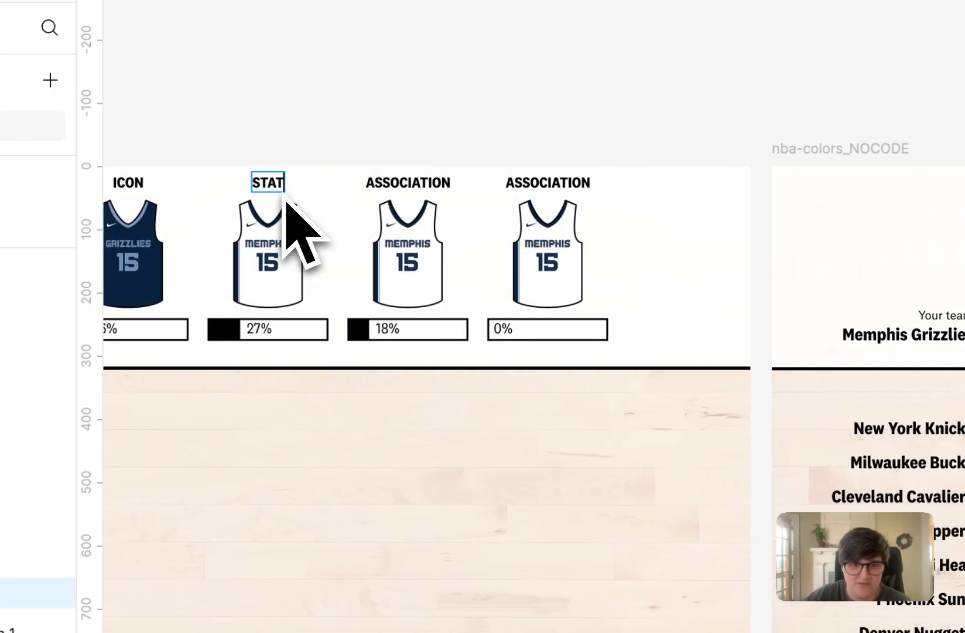
pyautogui.hscroll(8, 310, 211)
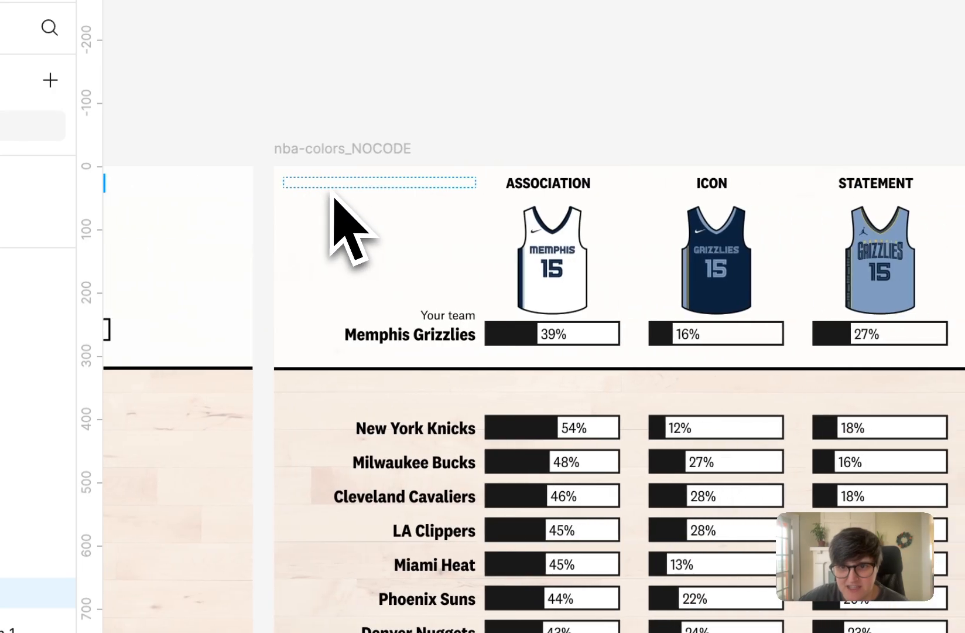
pyautogui.hscroll(-8, 334, 226)
pyautogui.click(411, 179)
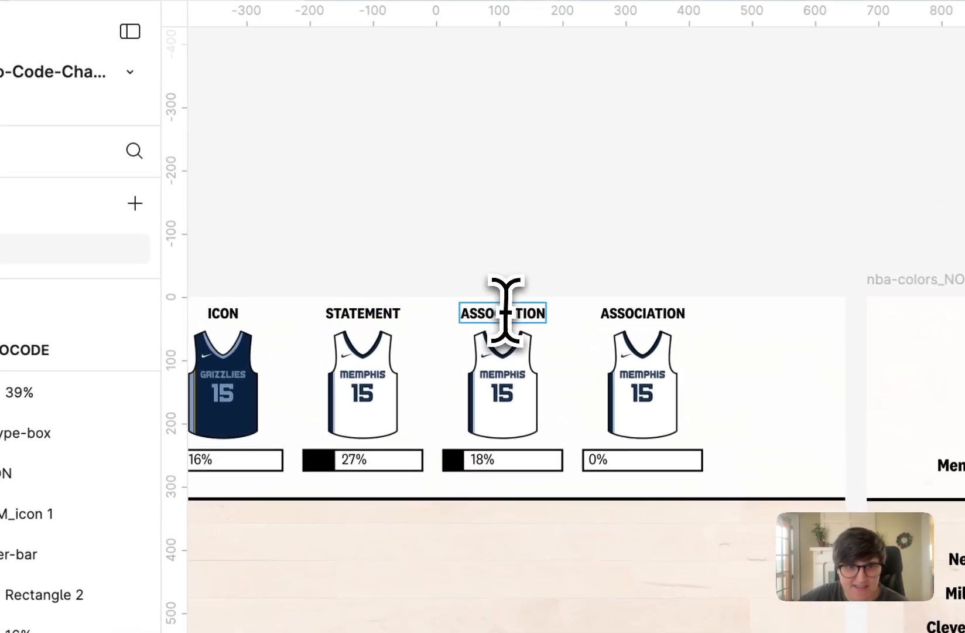
pyautogui.doubleClick(505, 312)
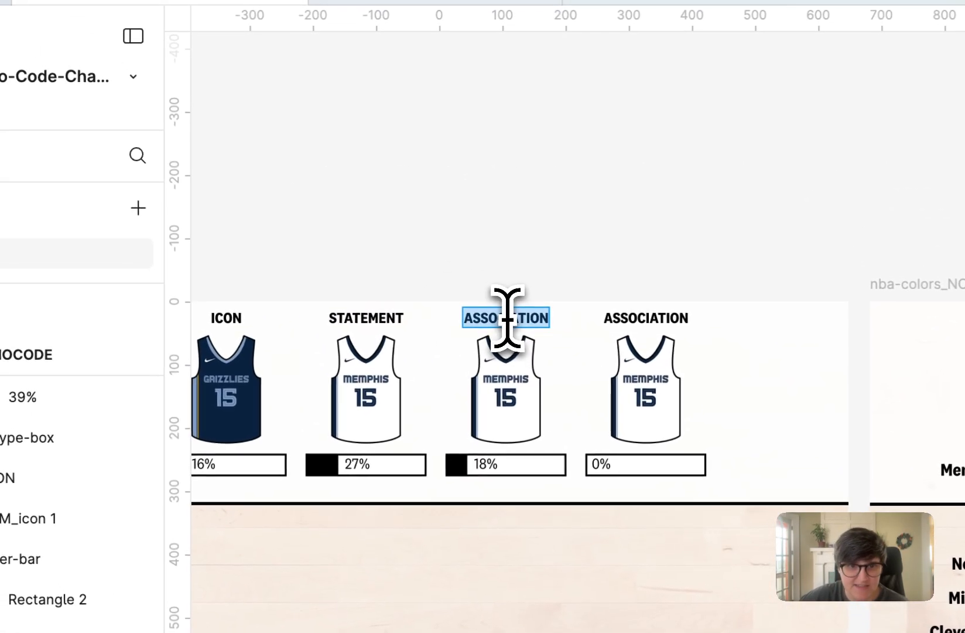
pyautogui.press('BackSpace')
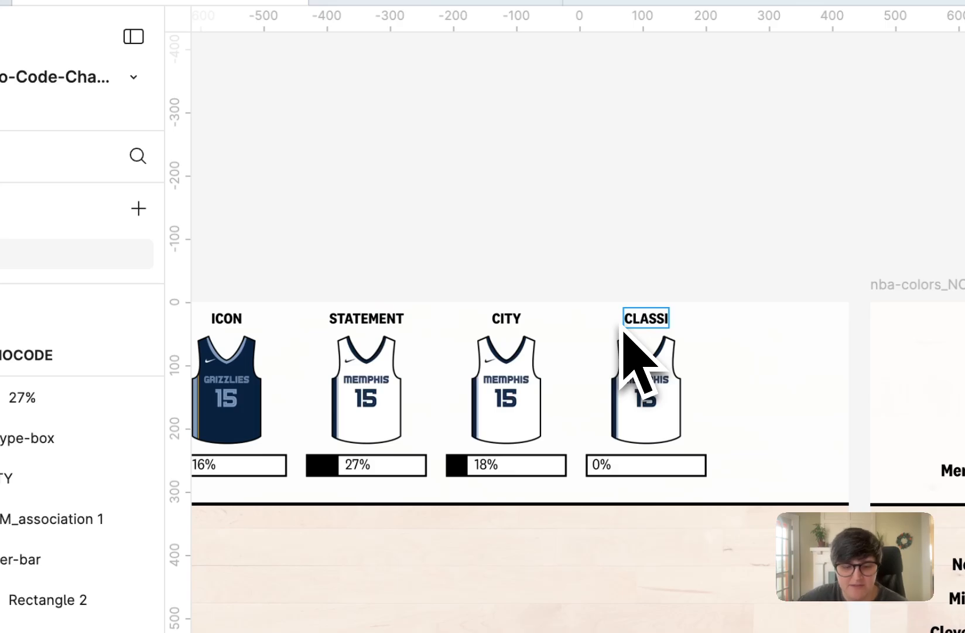
pyautogui.write('CLASSIC')
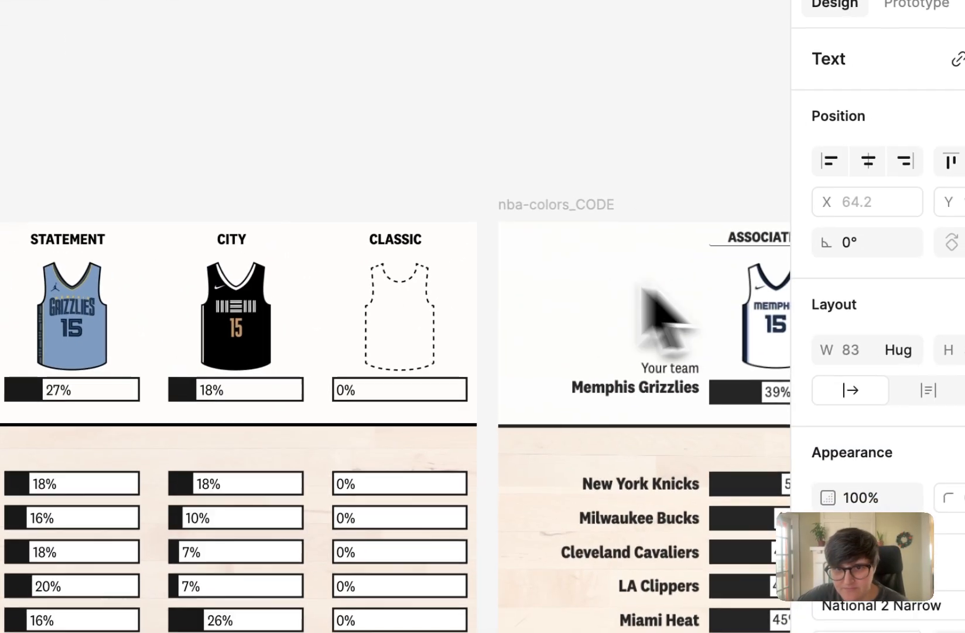
# Replace the third box's jersey image with a copy of the finished chart's Grizzlies STATEMENT jersey
pyautogui.click(199, 321)
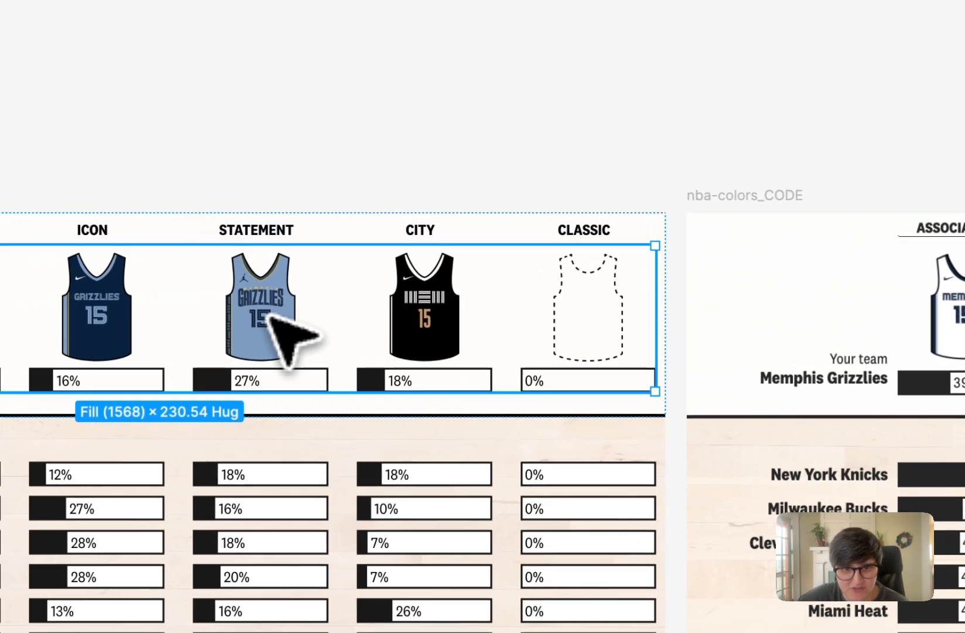
pyautogui.click(278, 317)
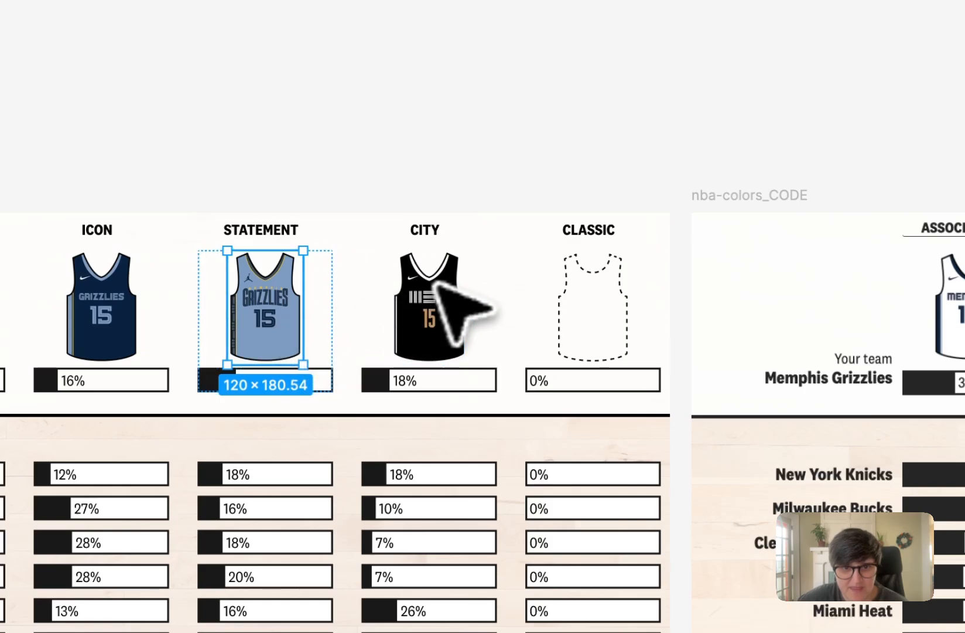
pyautogui.hscroll(10, 462, 310)
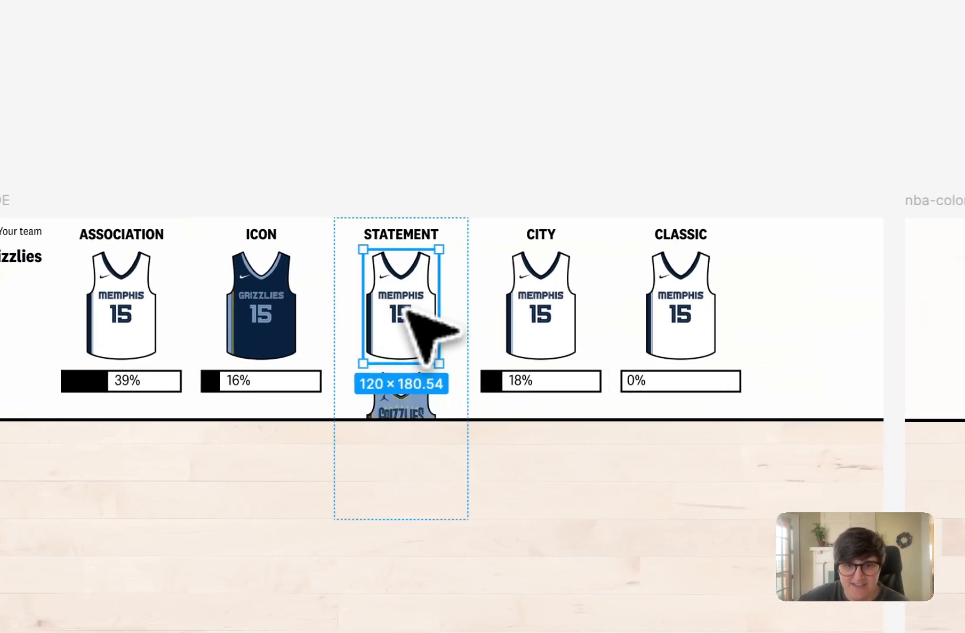
# Replace the CITY box's jersey image with a copy of the finished chart's black Grizzlies CITY jersey
pyautogui.hscroll(10, 410, 316)
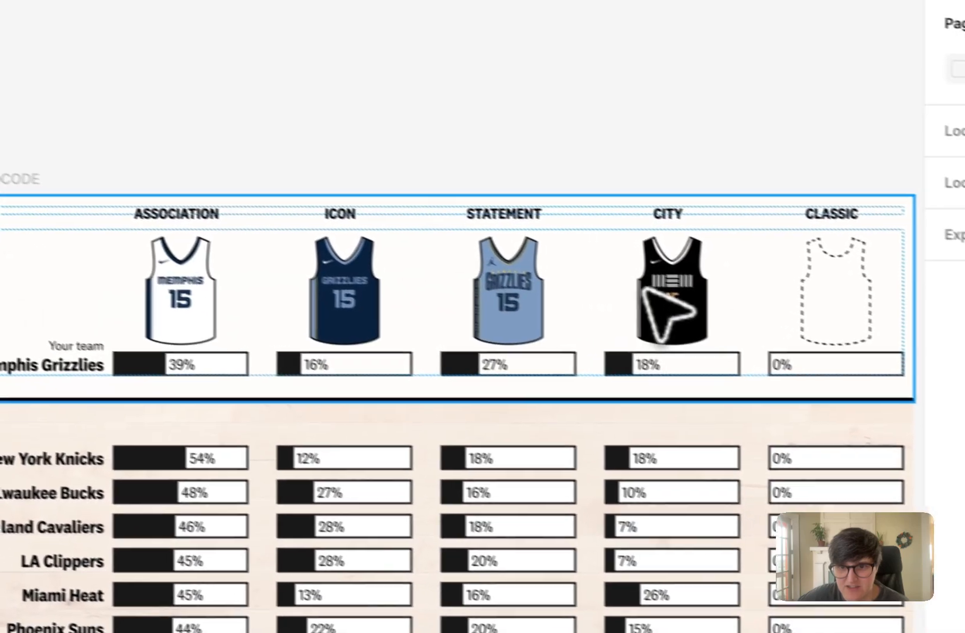
pyautogui.click(631, 293)
pyautogui.click(642, 290)
pyautogui.click(647, 292)
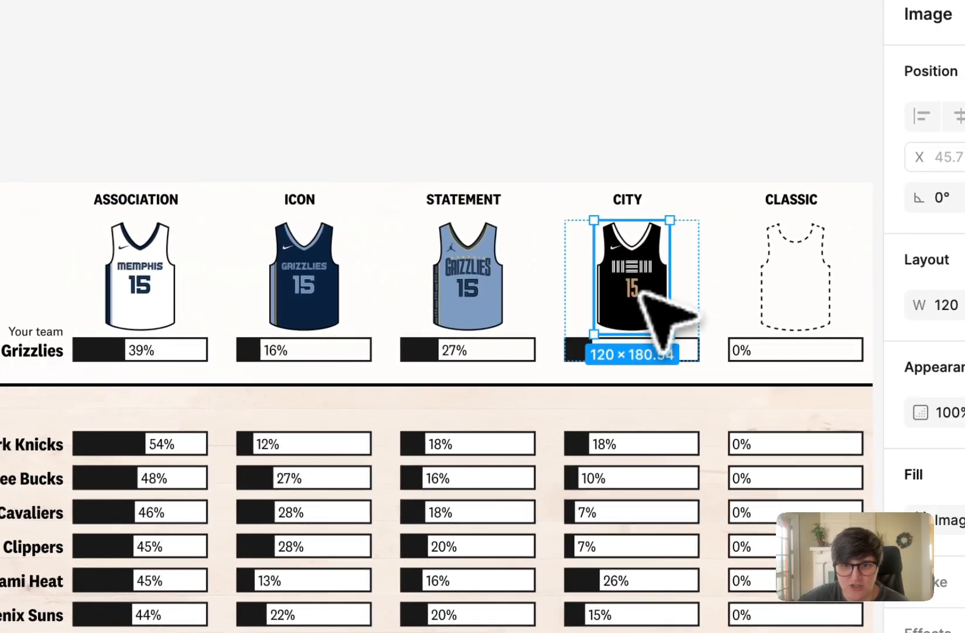
pyautogui.hscroll(-10, 643, 292)
pyautogui.click(646, 305)
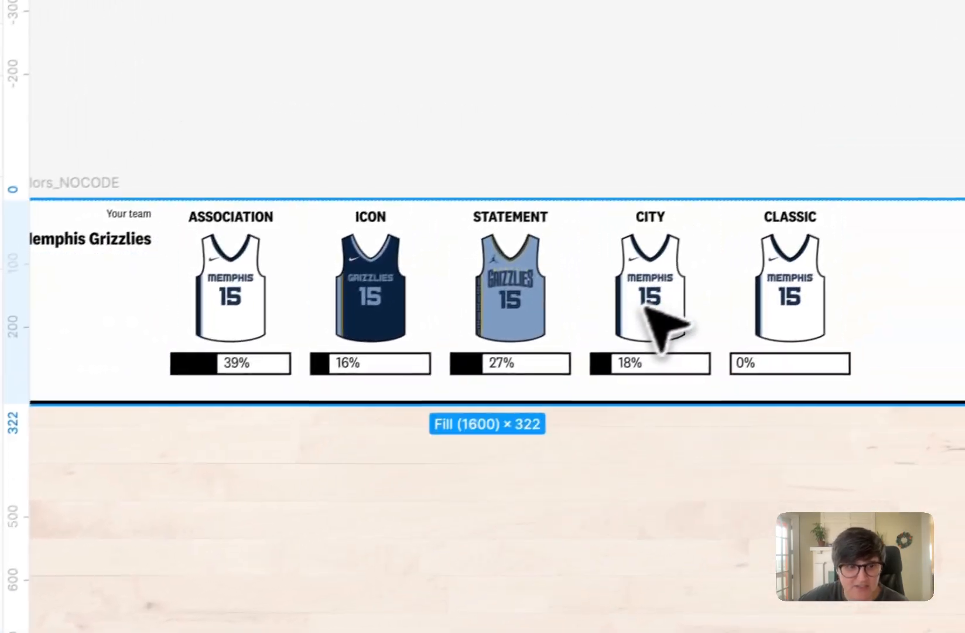
pyautogui.click(646, 306)
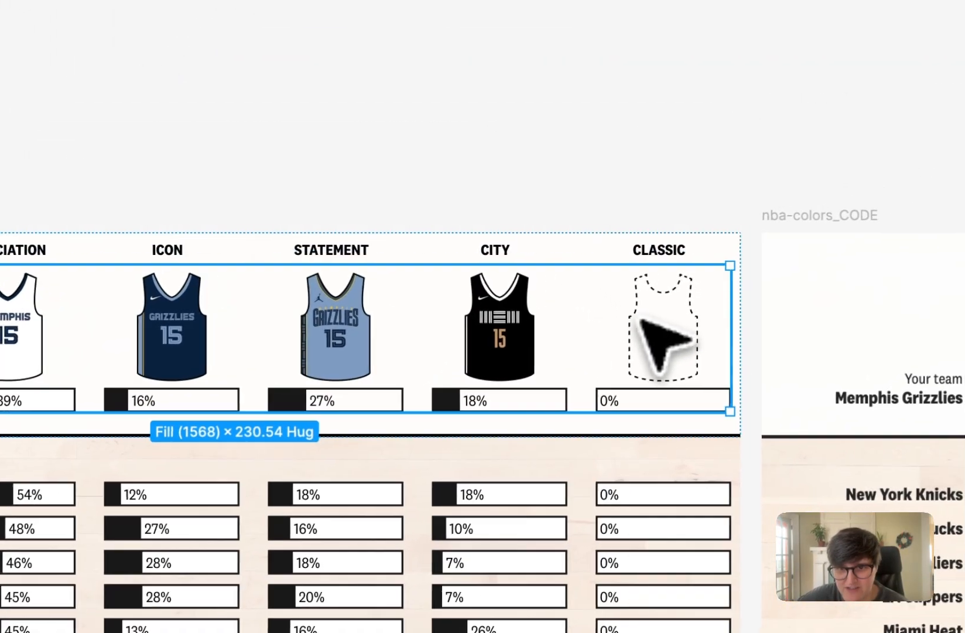
# Replace the CLASSIC box's jersey with the finished chart's dashed blank jersey, placed directly below the CLASSIC heading
pyautogui.click(772, 290)
pyautogui.click(788, 294)
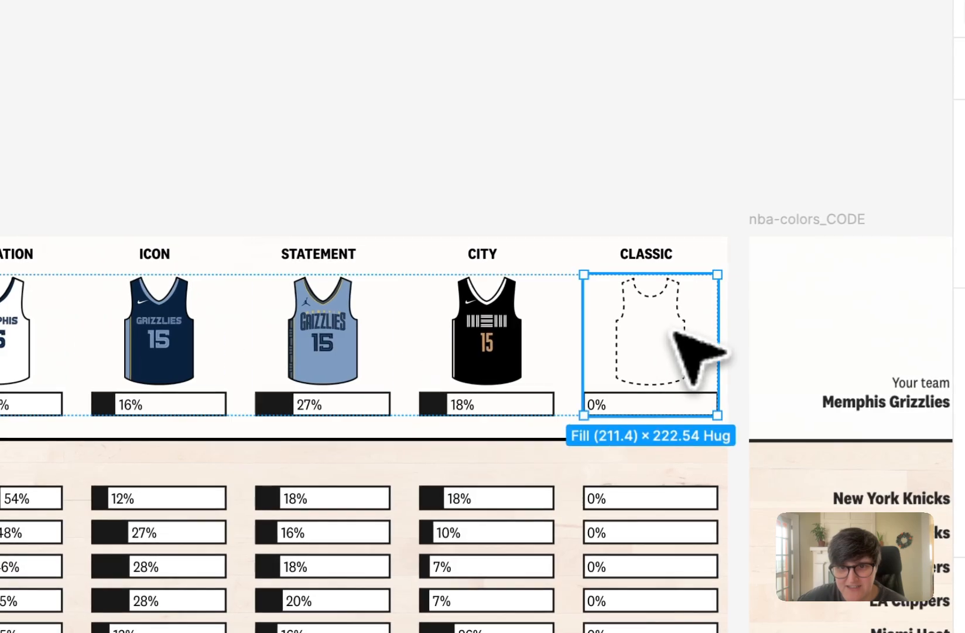
pyautogui.hscroll(-15, 630, 346)
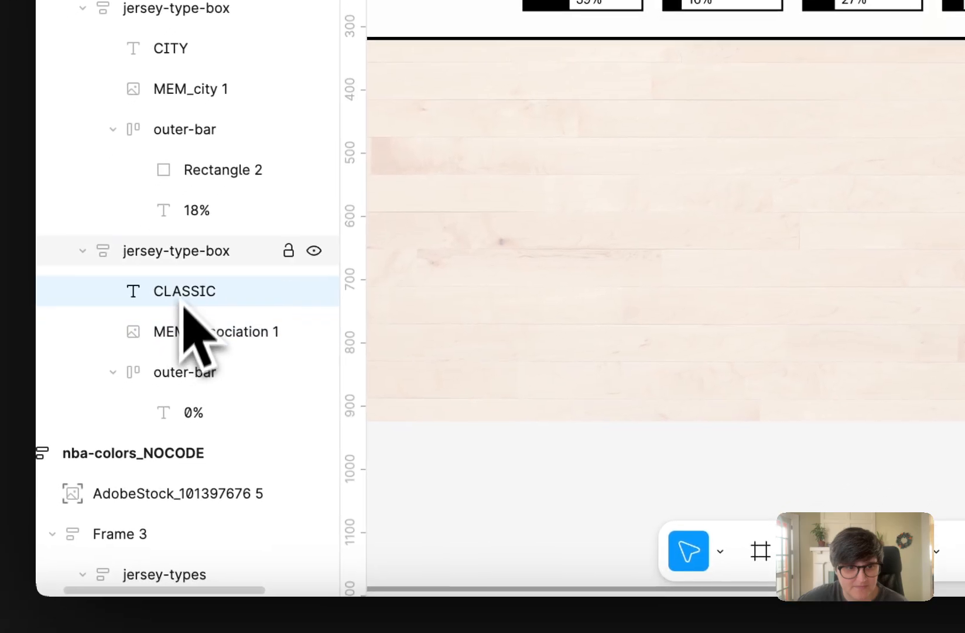
pyautogui.click(189, 260)
pyautogui.hotkey('ctrl', 'v')
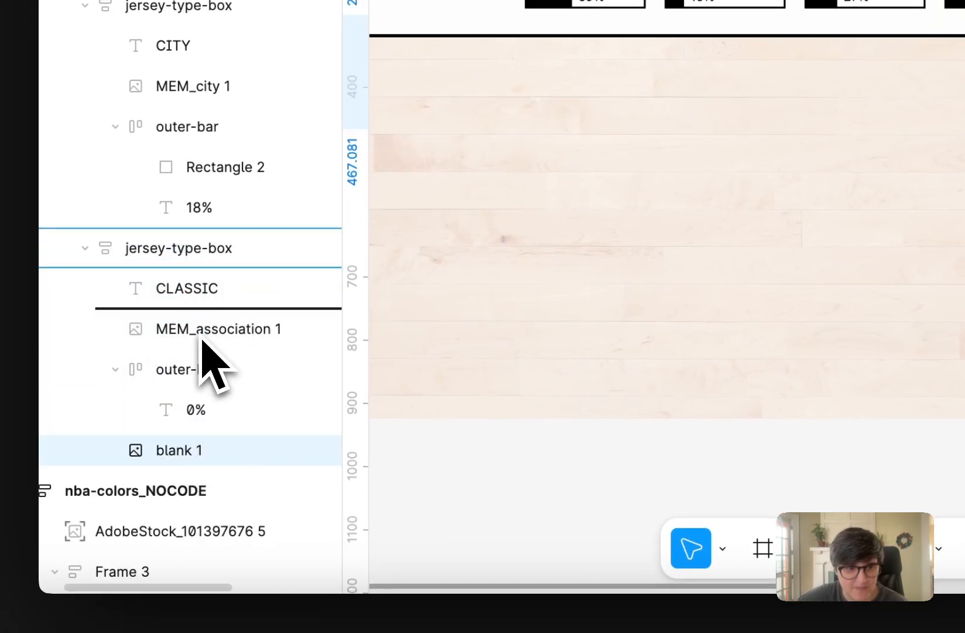
pyautogui.moveTo(201, 338); pyautogui.dragTo(210, 331)
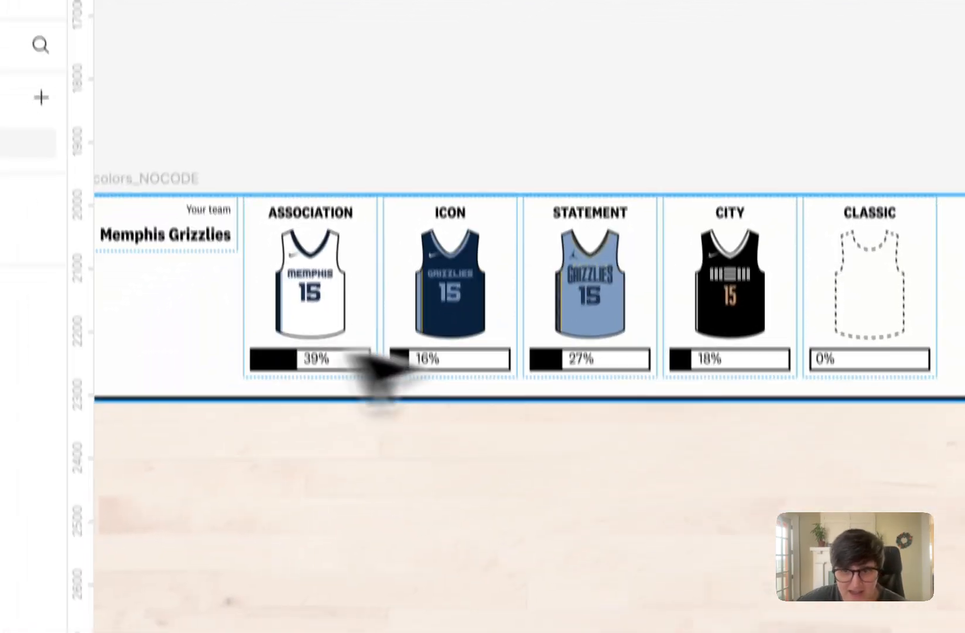
# Align the white-box's contents to the bottom left and set its vertical padding to 40
pyautogui.scroll(-3, 517, 356)
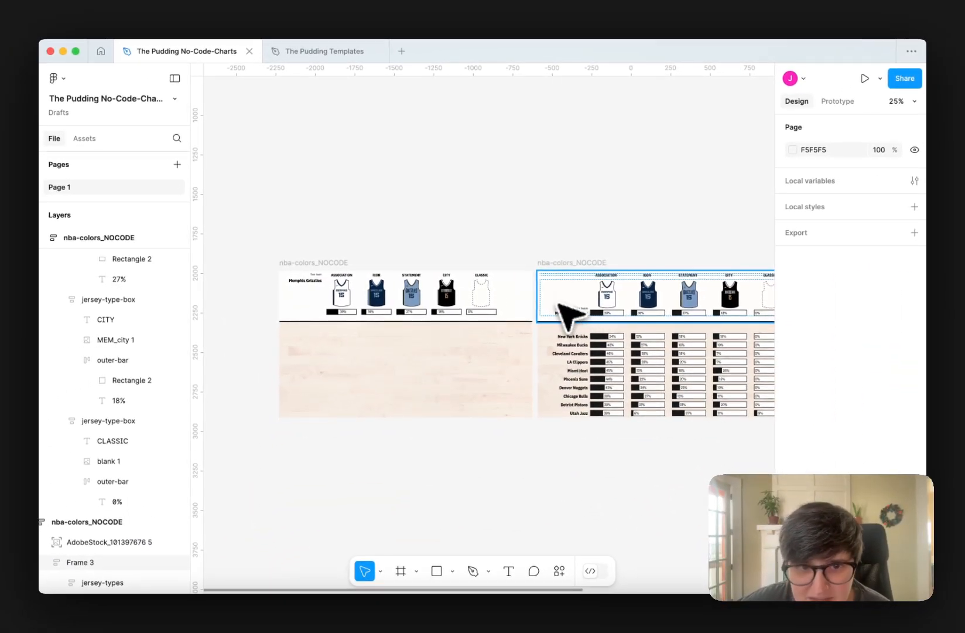
pyautogui.hscroll(2, 563, 305)
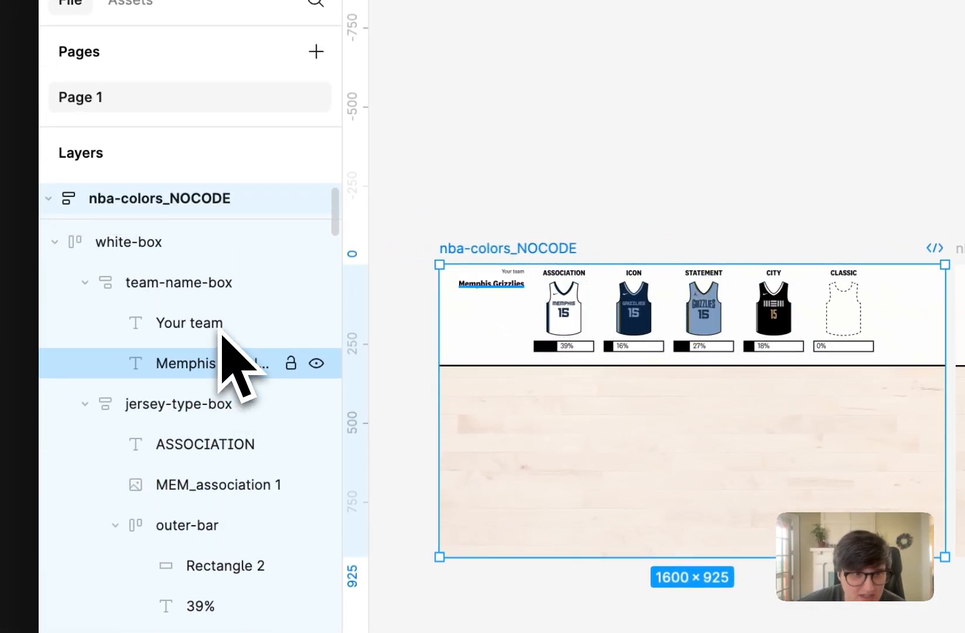
pyautogui.click(128, 364)
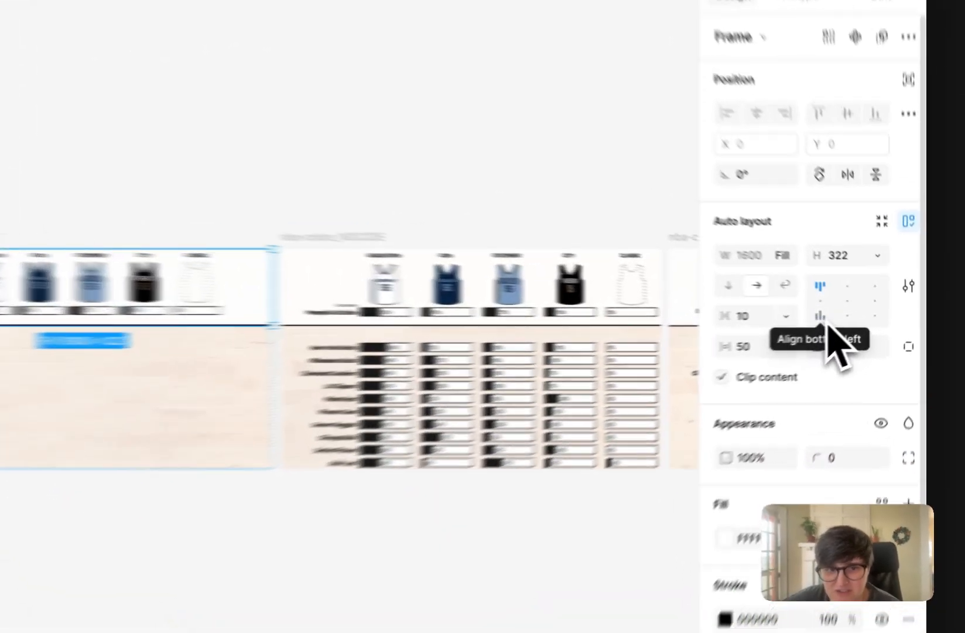
pyautogui.click(860, 319)
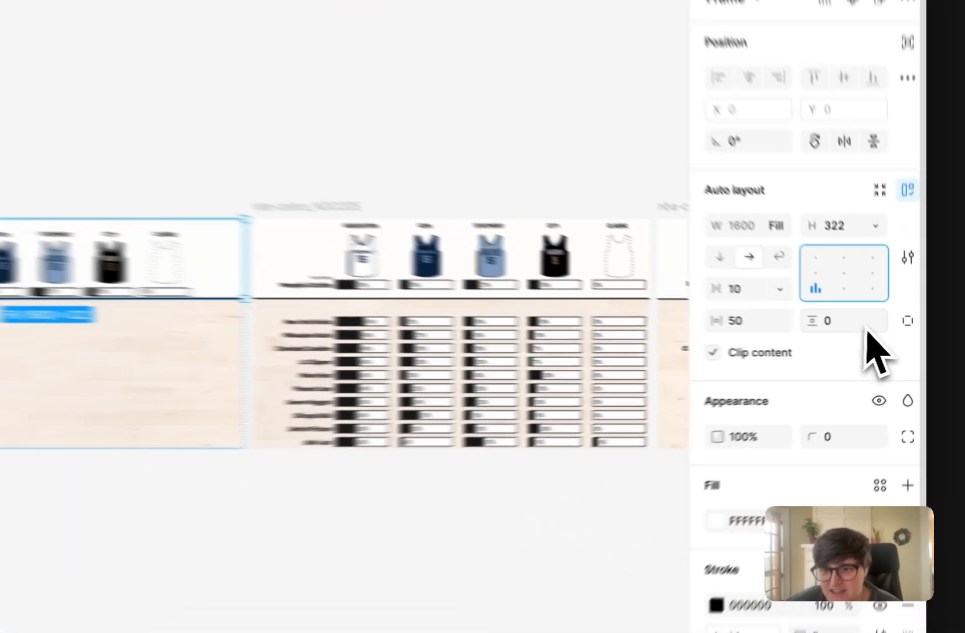
pyautogui.click(874, 336)
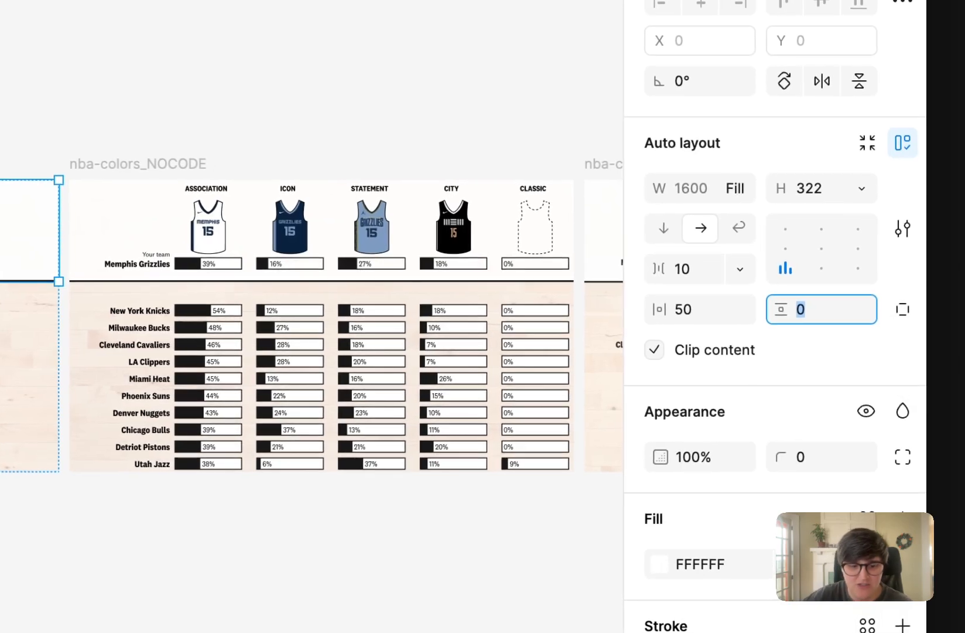
pyautogui.write('40')
pyautogui.press('Return')
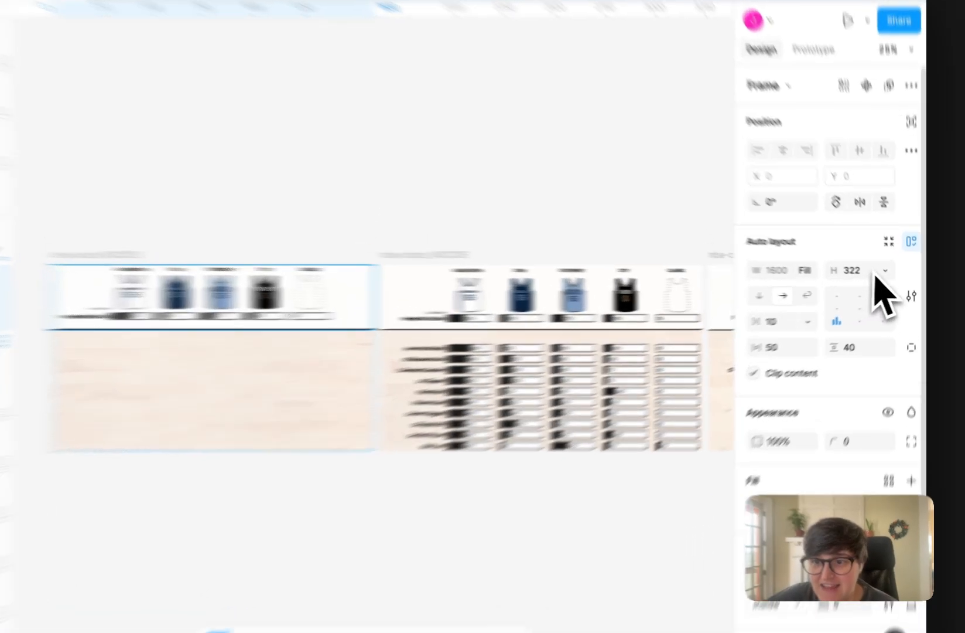
# Make the white-box's height hug its contents and reduce its vertical padding until the box is 326.54 high
pyautogui.click(893, 275)
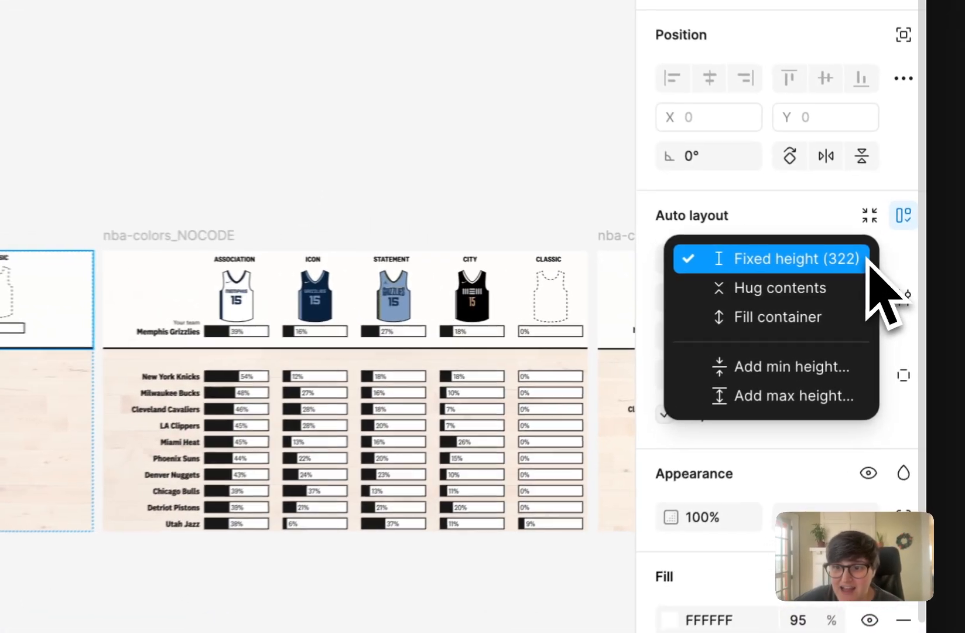
pyautogui.click(828, 287)
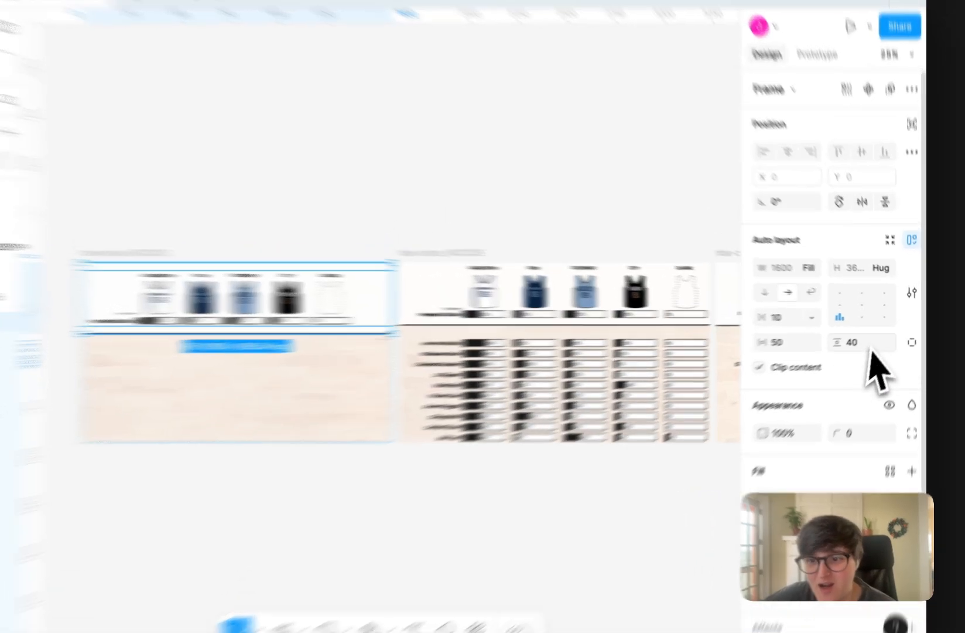
pyautogui.moveTo(854, 335); pyautogui.dragTo(842, 336)
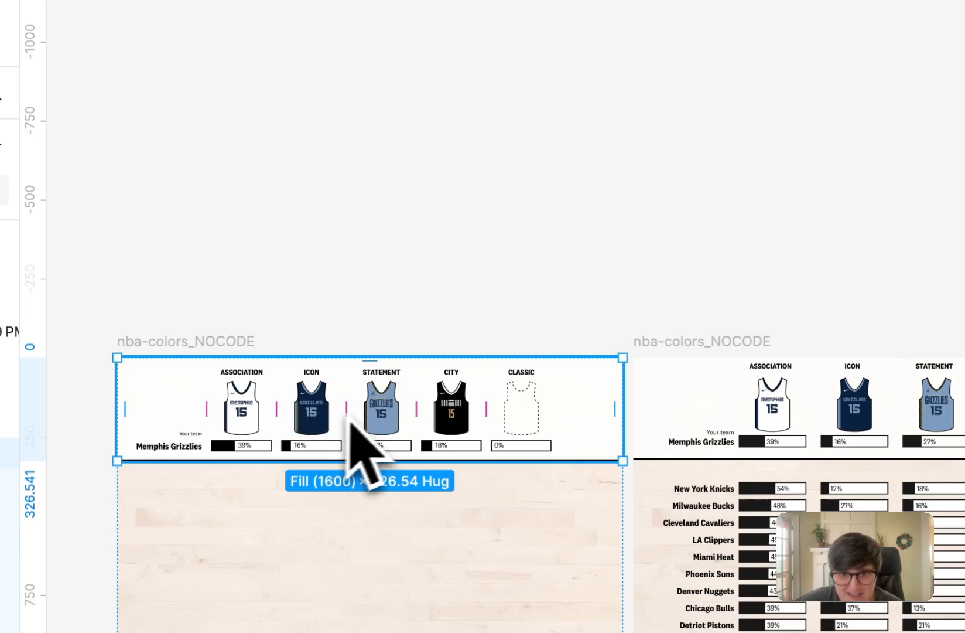
# Duplicate the Memphis Grizzlies white-box to add a second row beneath it in the new chart
pyautogui.click(566, 220)
pyautogui.press('-')
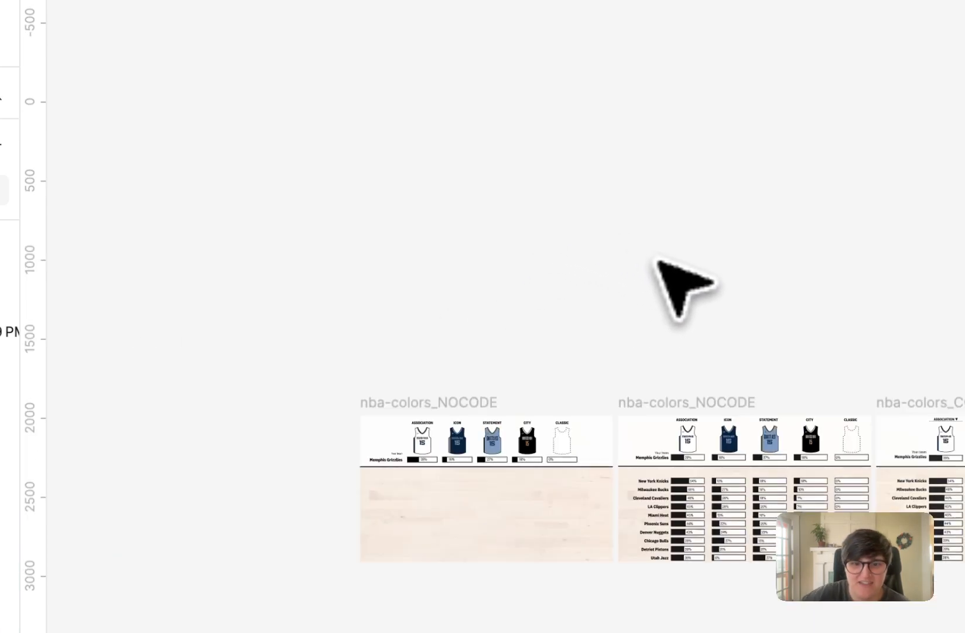
pyautogui.press('+')
pyautogui.press('+')
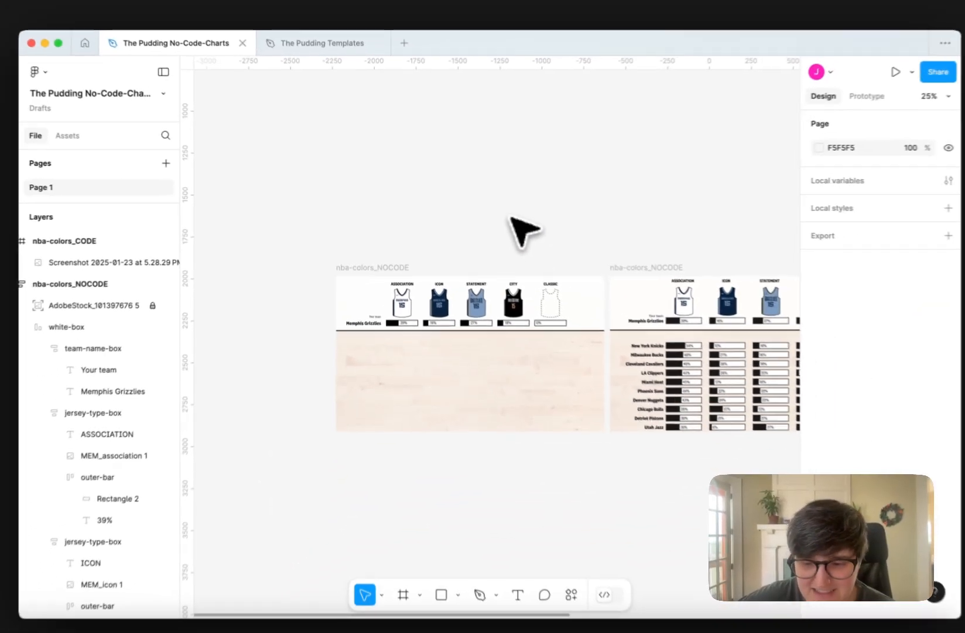
pyautogui.press('-')
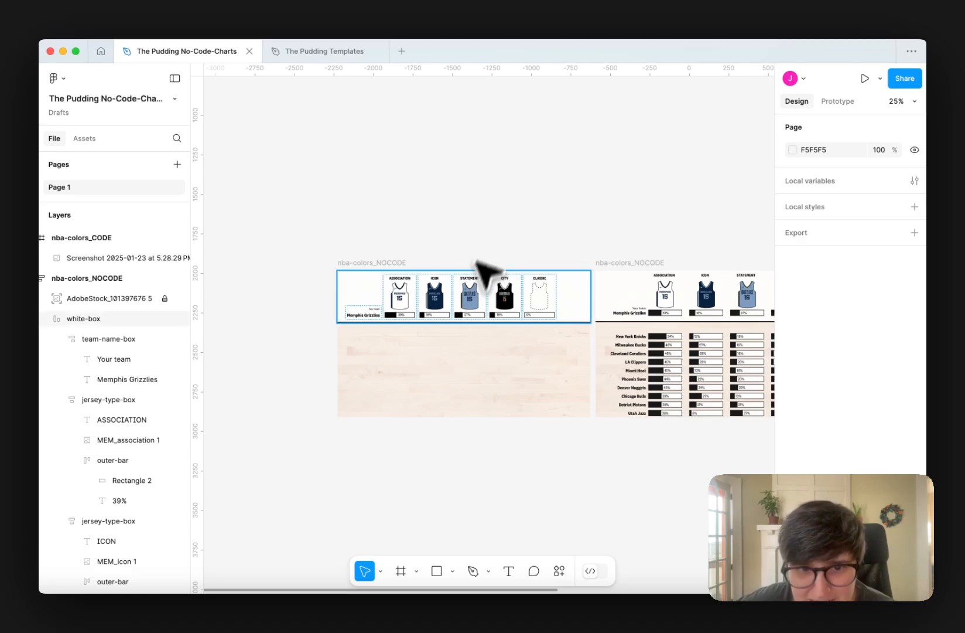
pyautogui.hscroll(3, 483, 354)
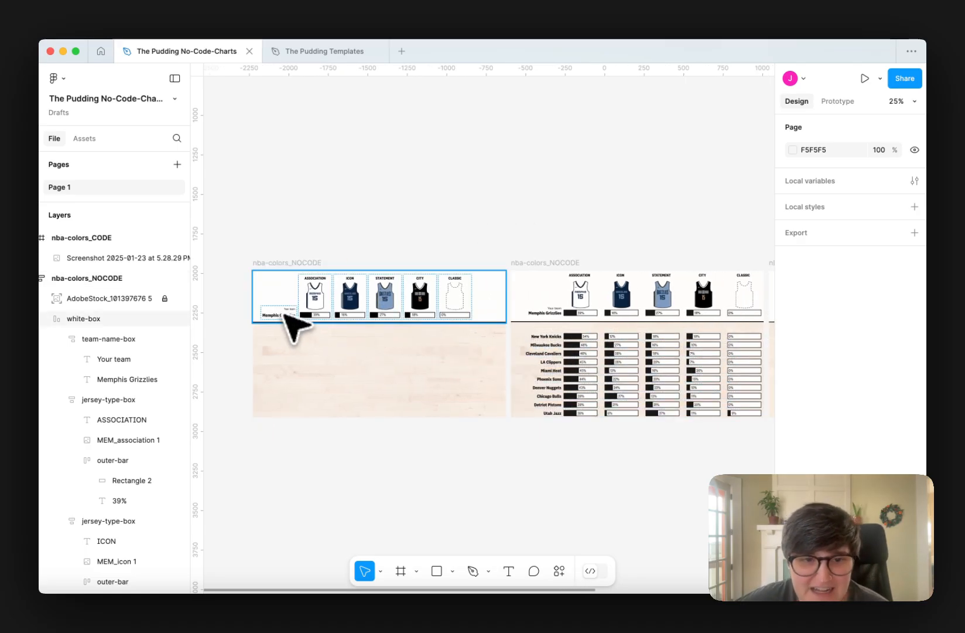
pyautogui.click(284, 313)
pyautogui.click(328, 308)
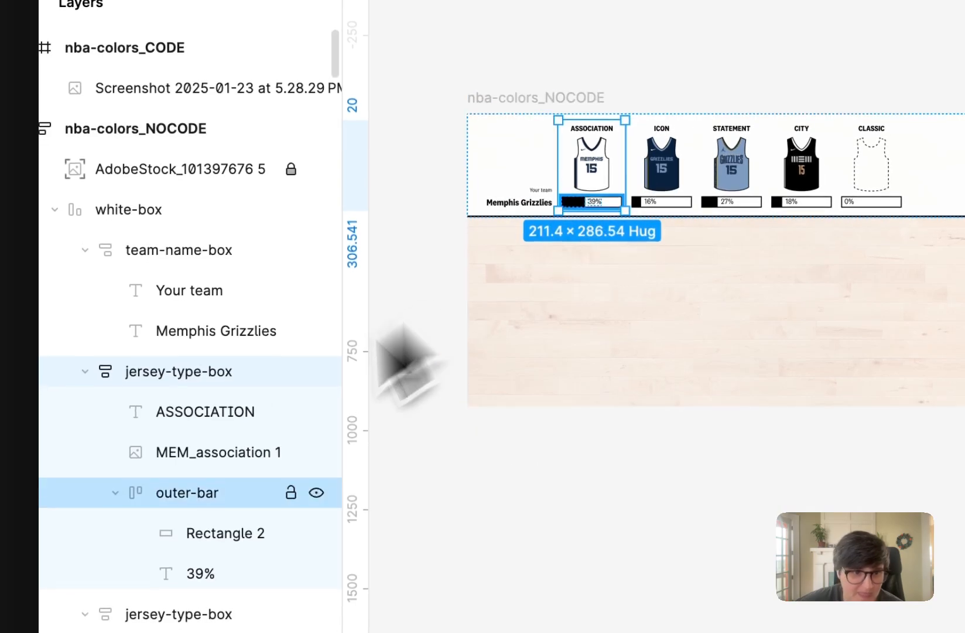
pyautogui.click(175, 210)
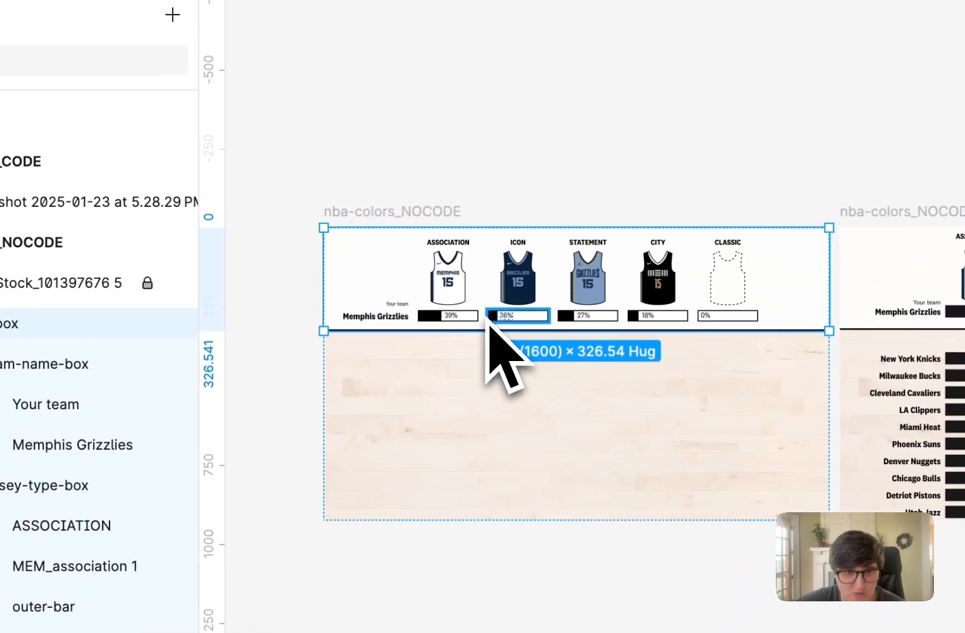
pyautogui.press('super+d')
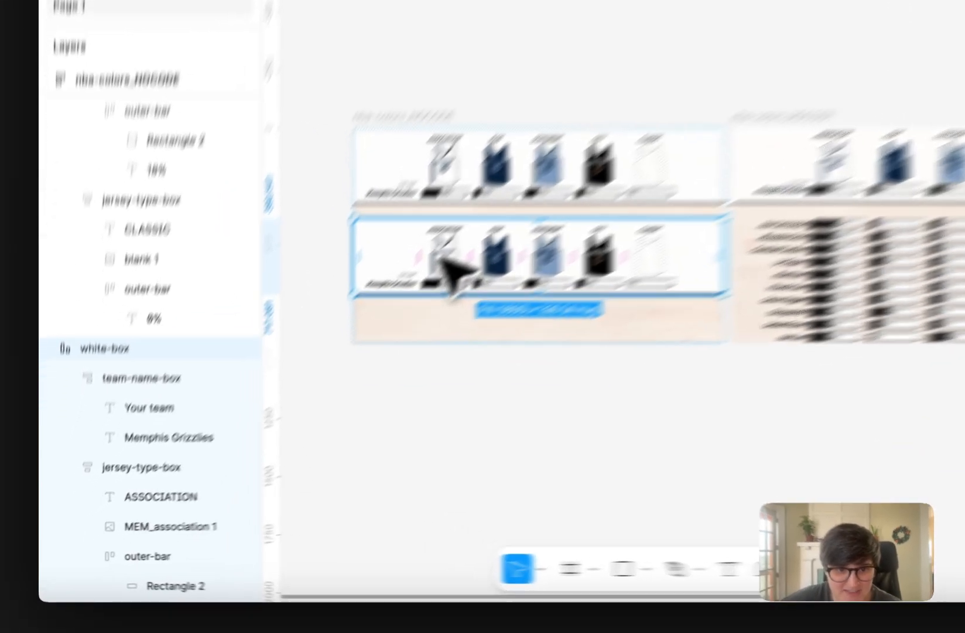
# Delete the five jersey-type headings and jersey images from the duplicated white-box, keeping only its bars
pyautogui.click(321, 360)
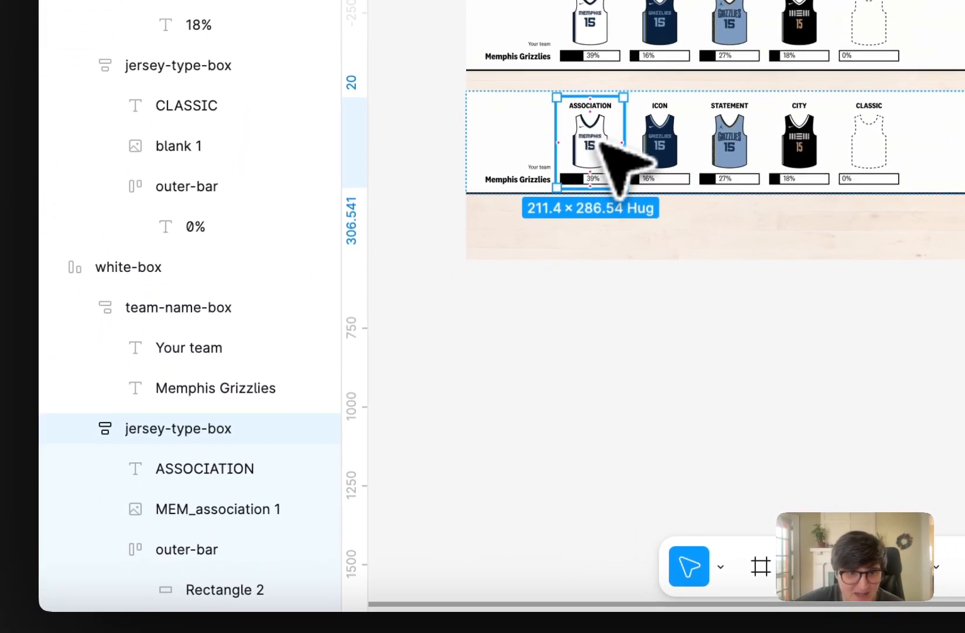
pyautogui.click(323, 360)
pyautogui.scroll(-5, 206, 477)
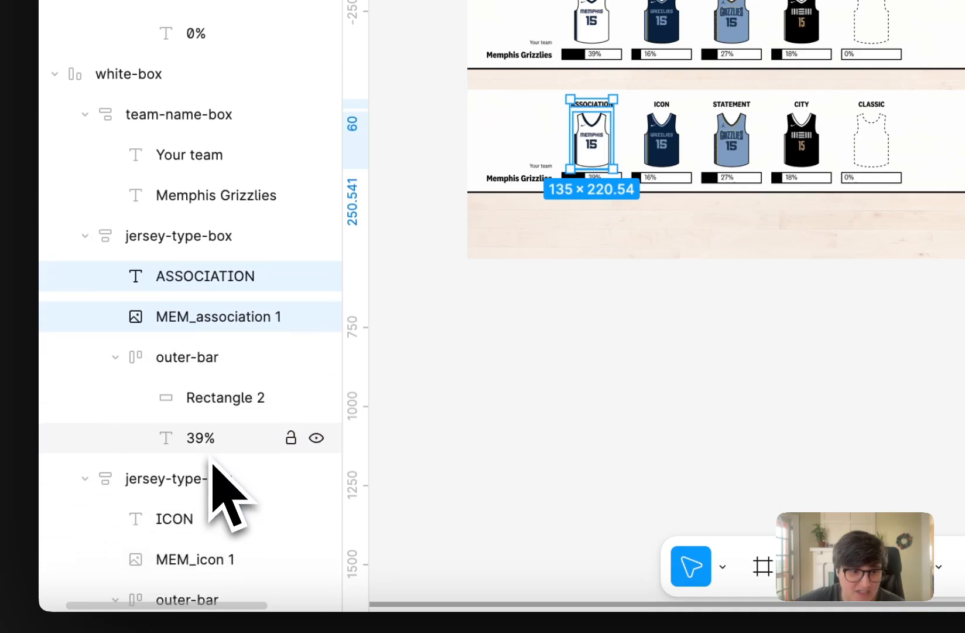
pyautogui.keyDown('shift'); pyautogui.click(203, 477); pyautogui.keyUp('shift')
pyautogui.scroll(-5, 222, 463)
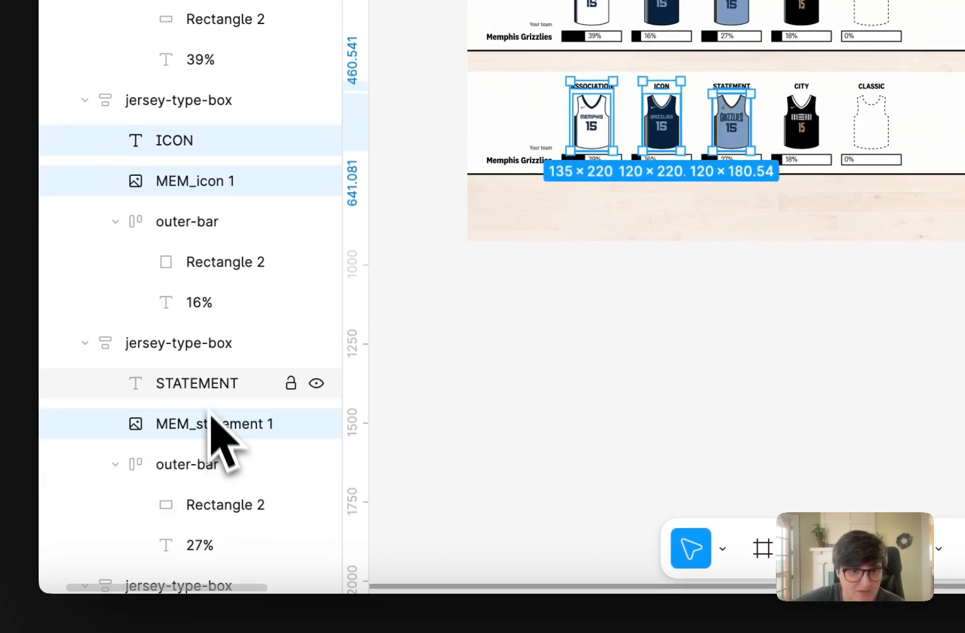
pyautogui.keyDown('shift'); pyautogui.click(212, 397); pyautogui.keyUp('shift')
pyautogui.scroll(-4, 244, 399)
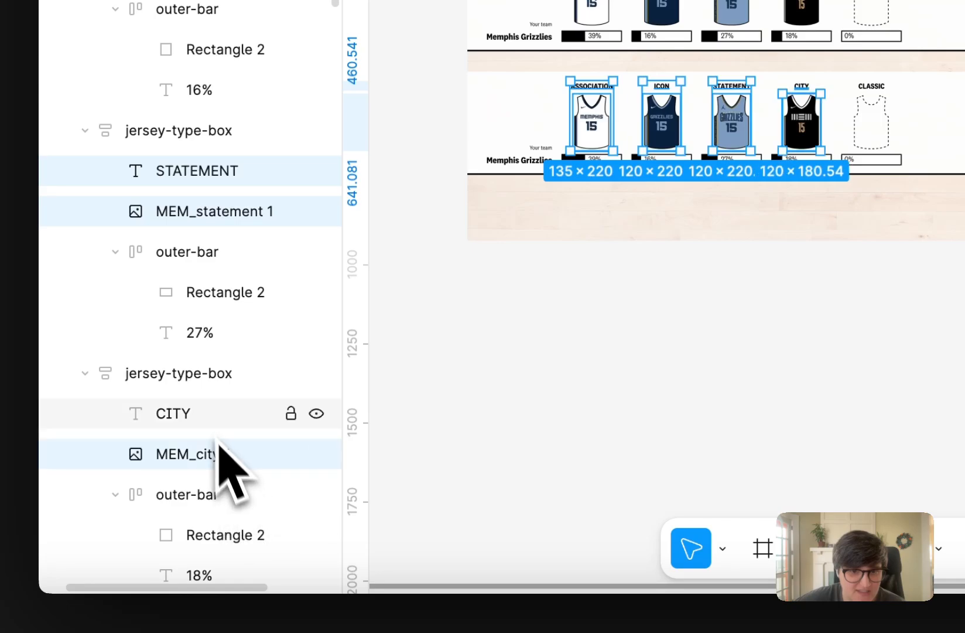
pyautogui.keyDown('shift'); pyautogui.click(218, 425); pyautogui.keyUp('shift')
pyautogui.scroll(-4, 237, 441)
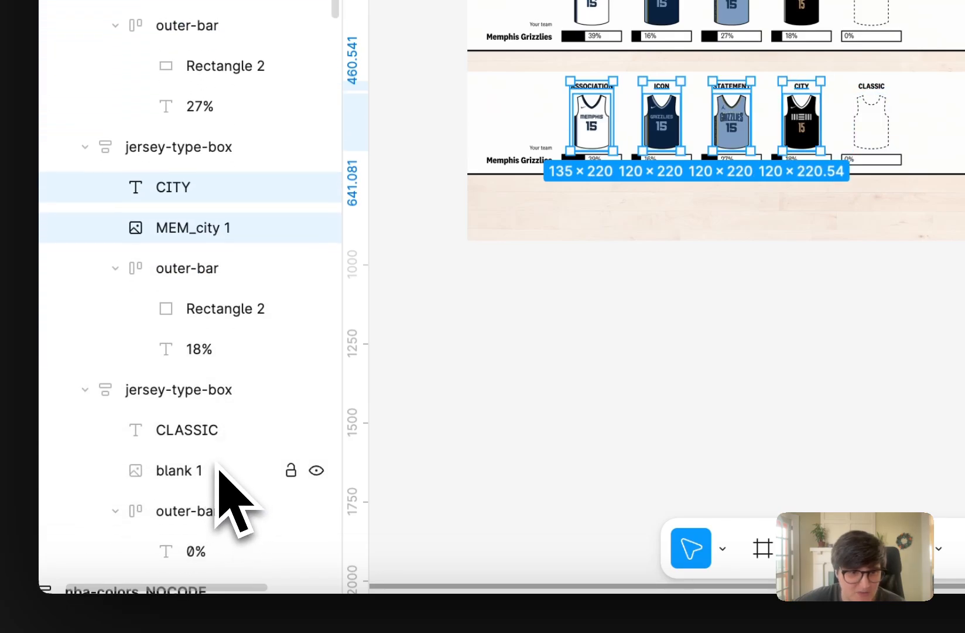
pyautogui.press('Delete')
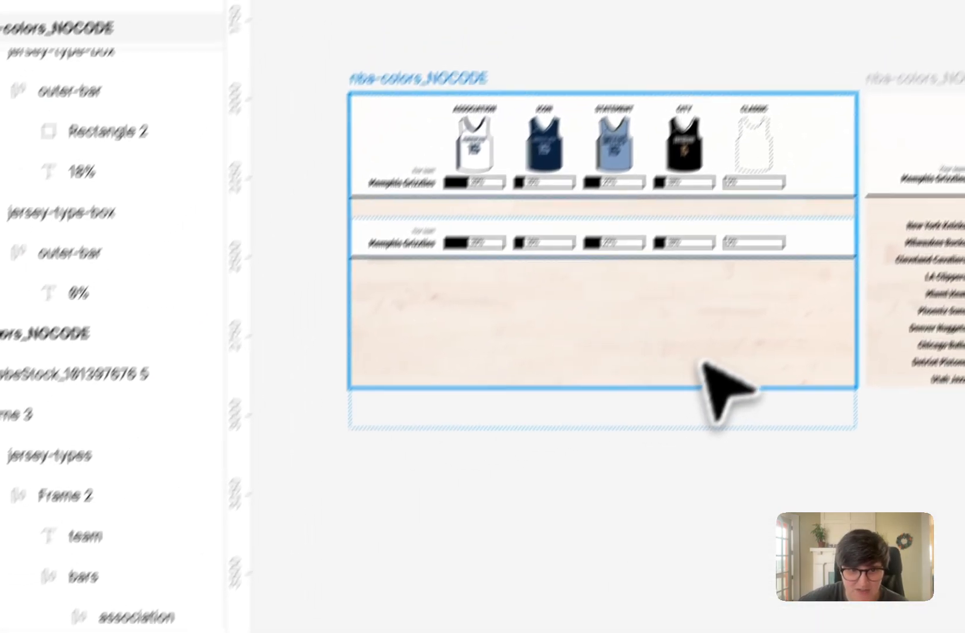
# Delete the "Your team" label from the duplicated row's team-name-box
pyautogui.click(369, 293)
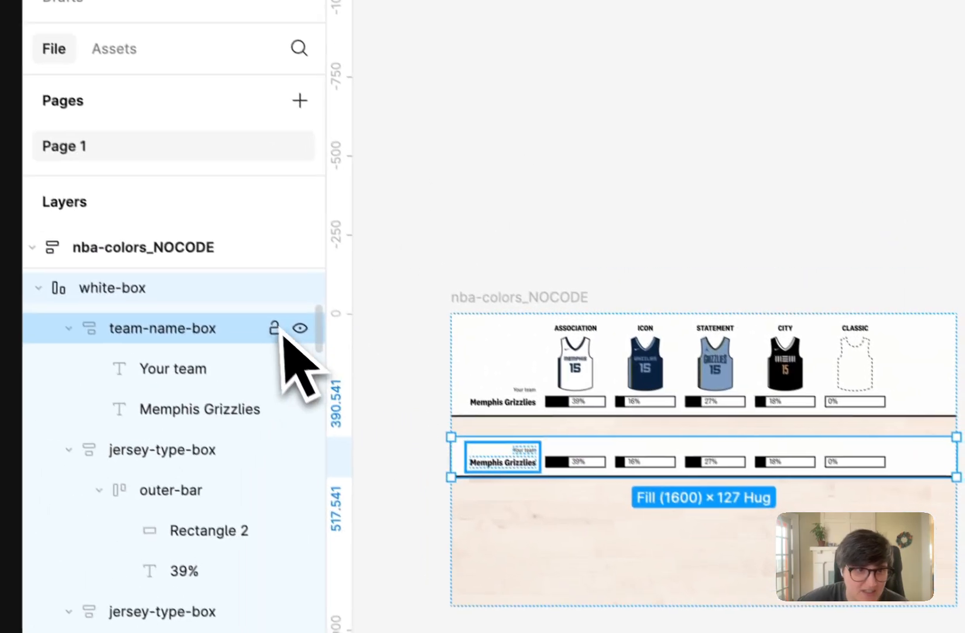
pyautogui.scroll(1, 164, 510)
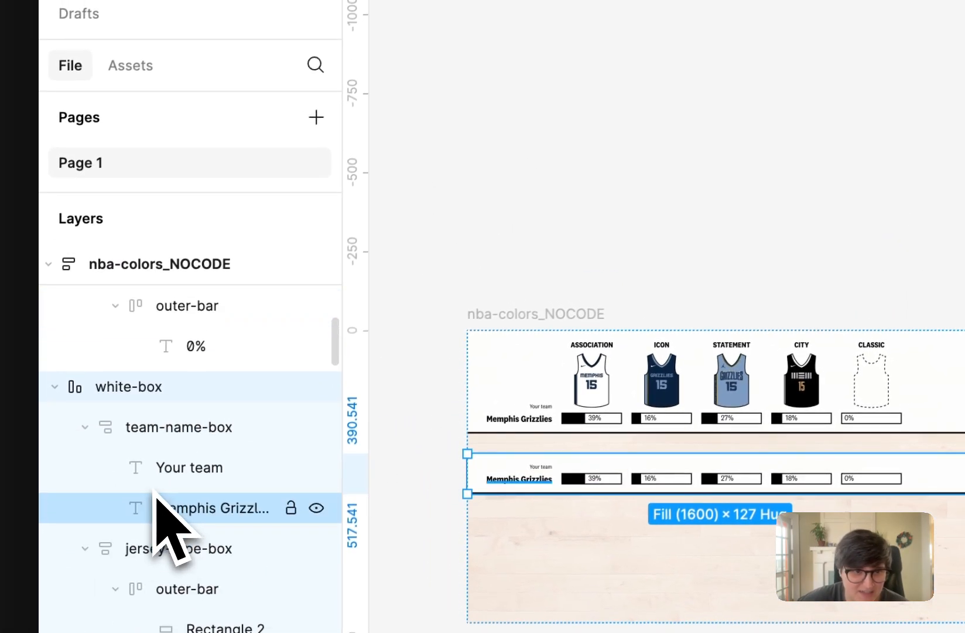
pyautogui.scroll(1, 161, 486)
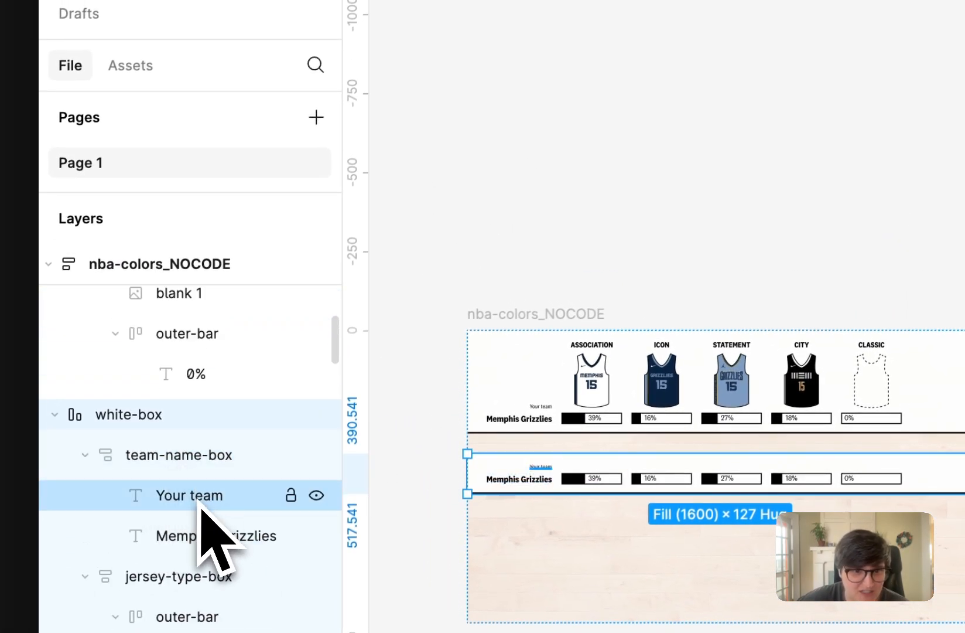
pyautogui.click(199, 498)
pyautogui.press('Delete')
# Change the duplicated row's team name to "New York Knicks"
pyautogui.click(203, 501)
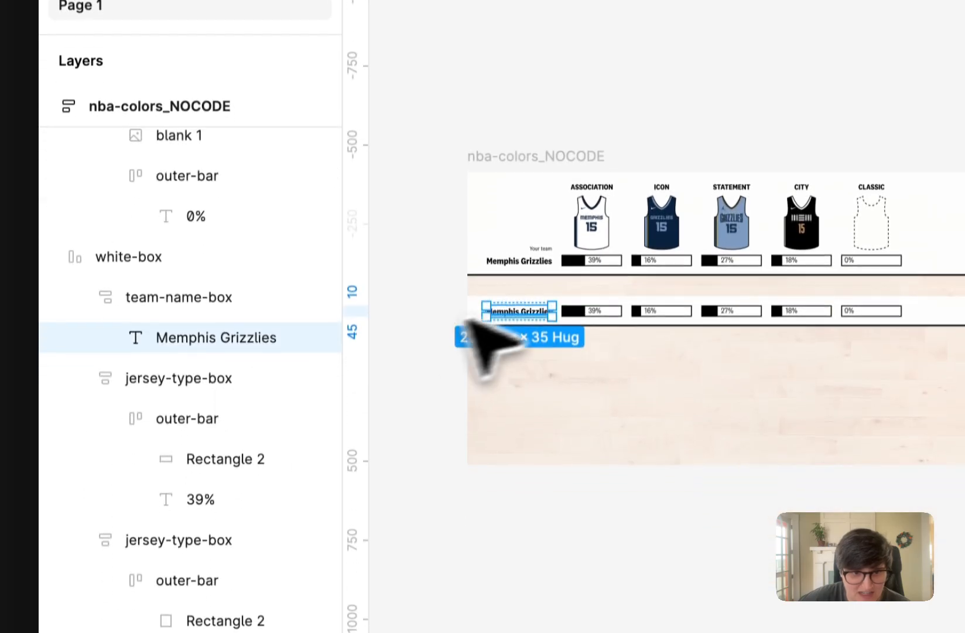
pyautogui.doubleClick(527, 311)
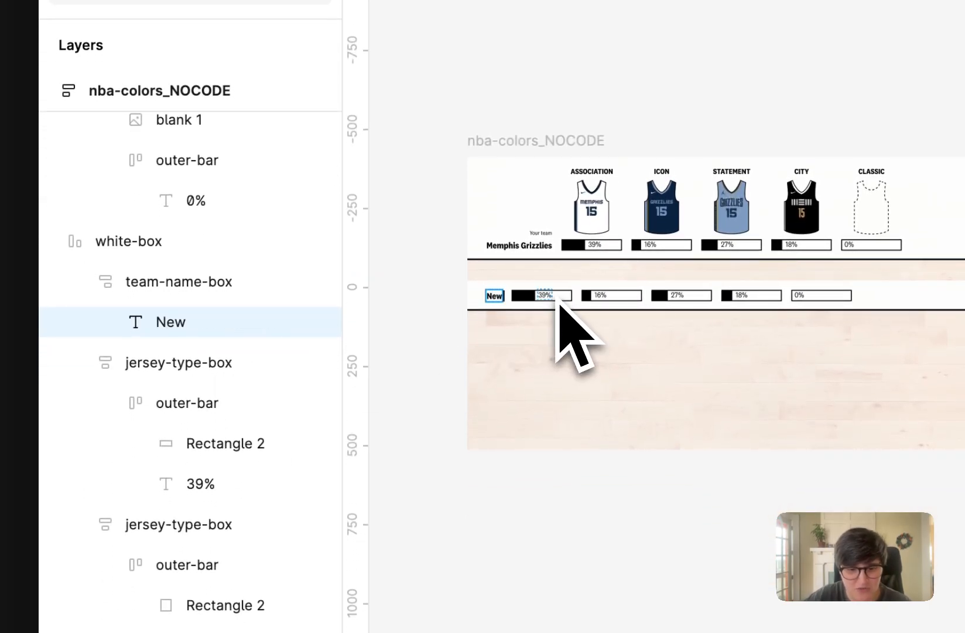
pyautogui.write('New York Knick')
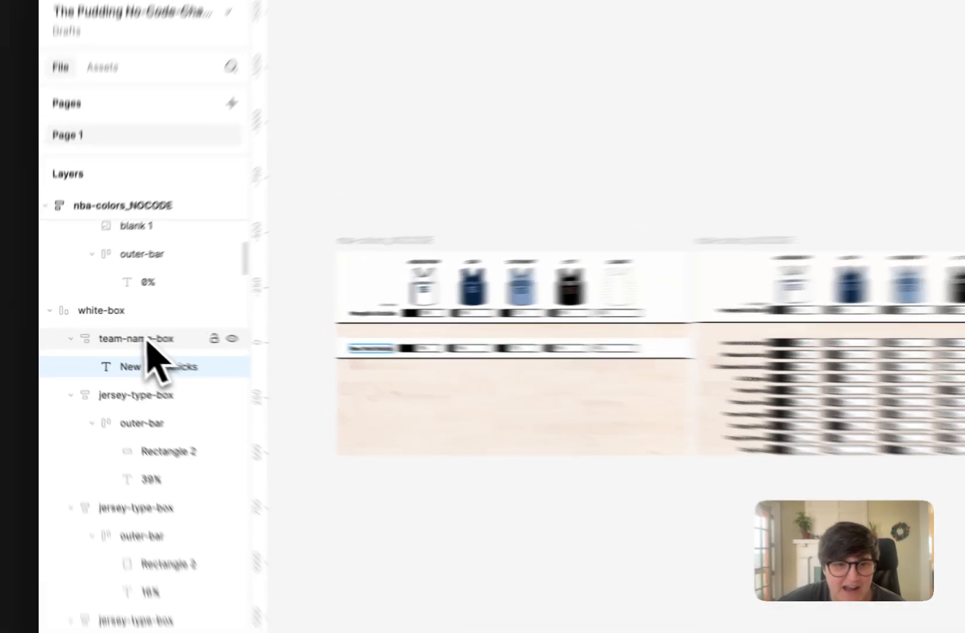
# Remove the white fill and the black stroke from the New York Knicks row's white-box
pyautogui.click(123, 333)
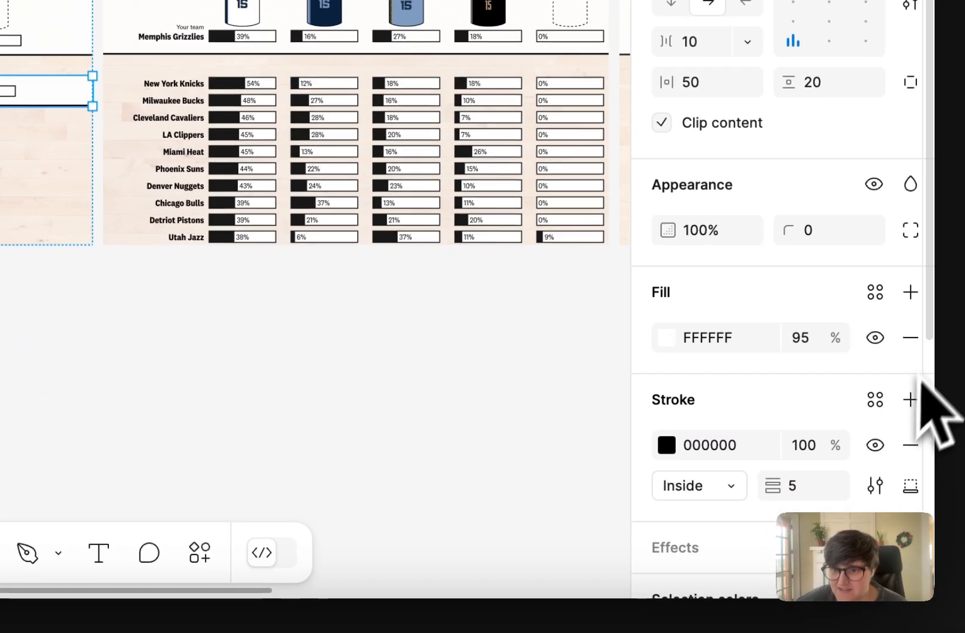
pyautogui.click(904, 334)
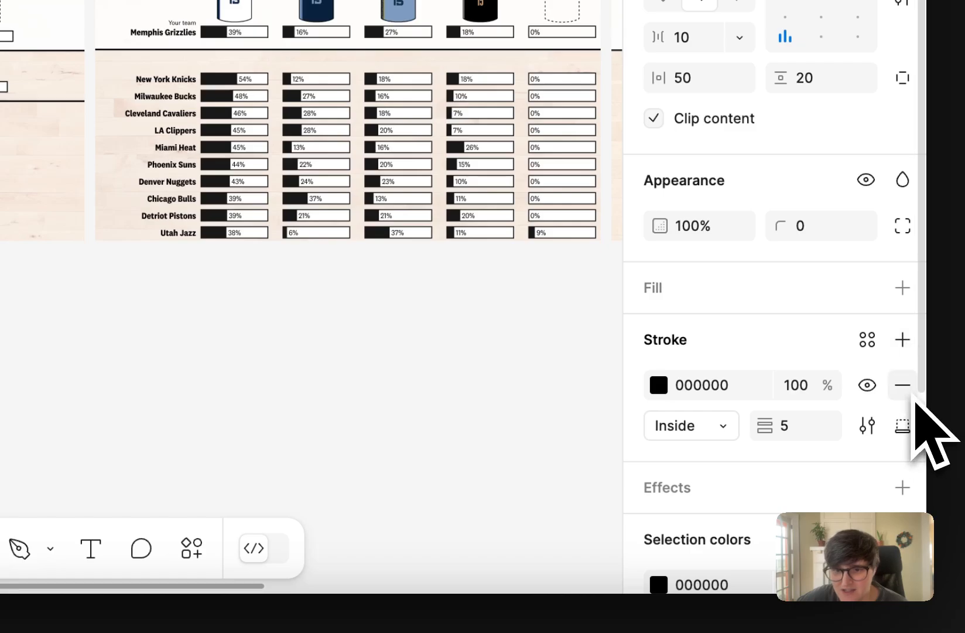
pyautogui.click(909, 393)
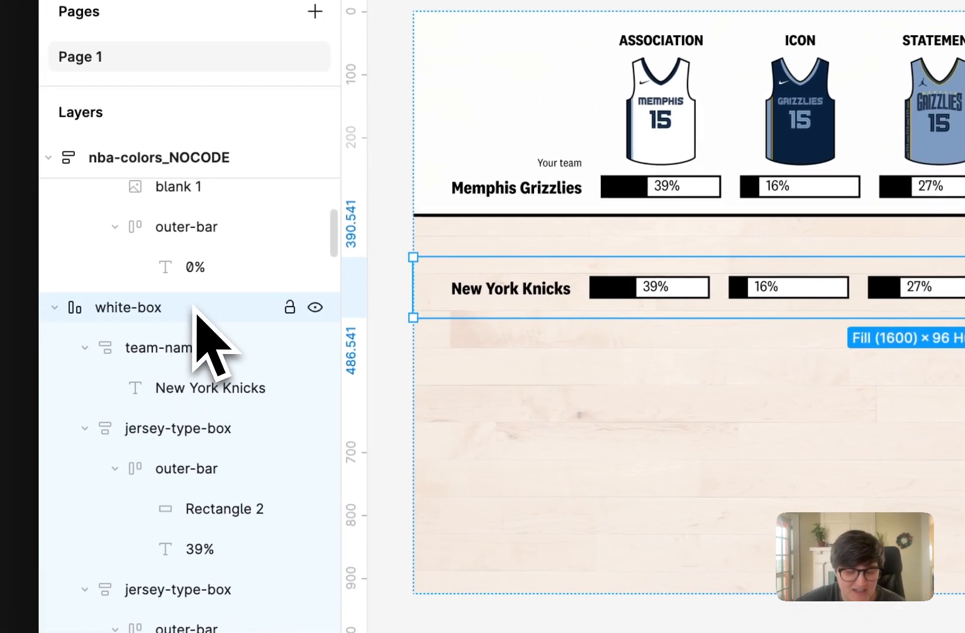
# Duplicate the New York Knicks row and wrap both rows together in a new frame
pyautogui.press('super+d')
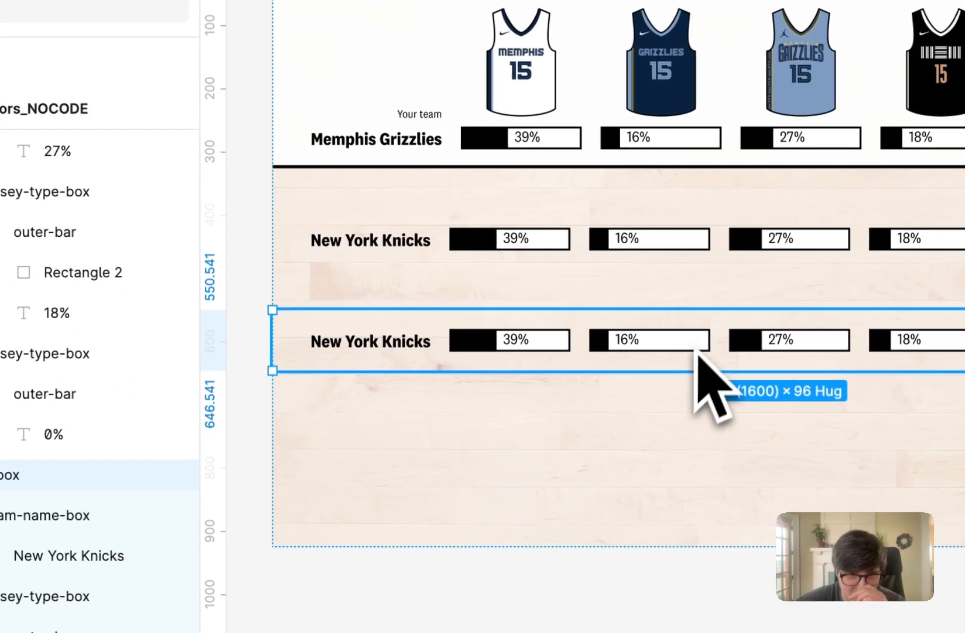
pyautogui.click(347, 237)
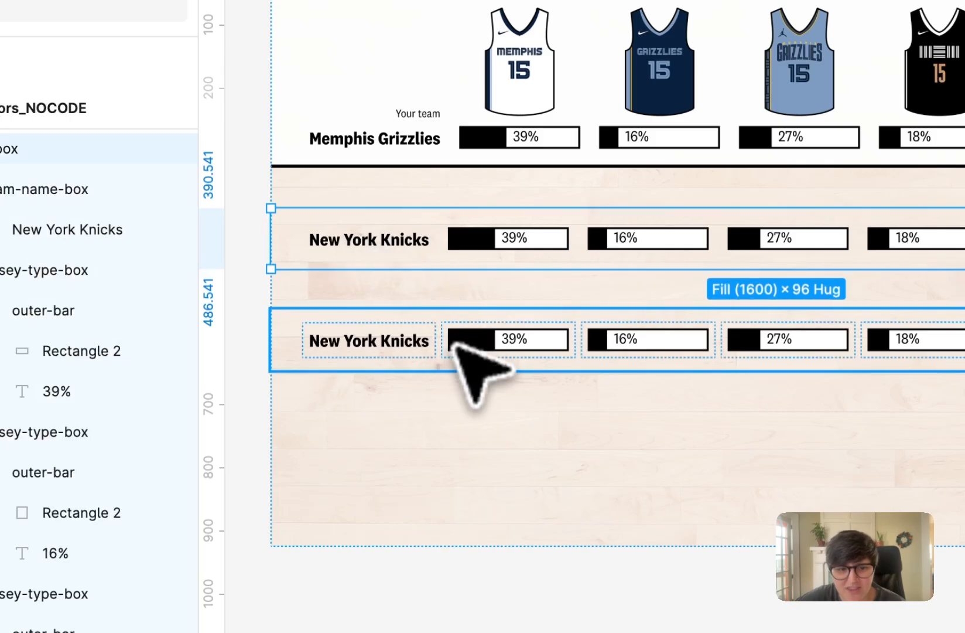
pyautogui.keyDown('shift'); pyautogui.click(388, 341); pyautogui.keyUp('shift')
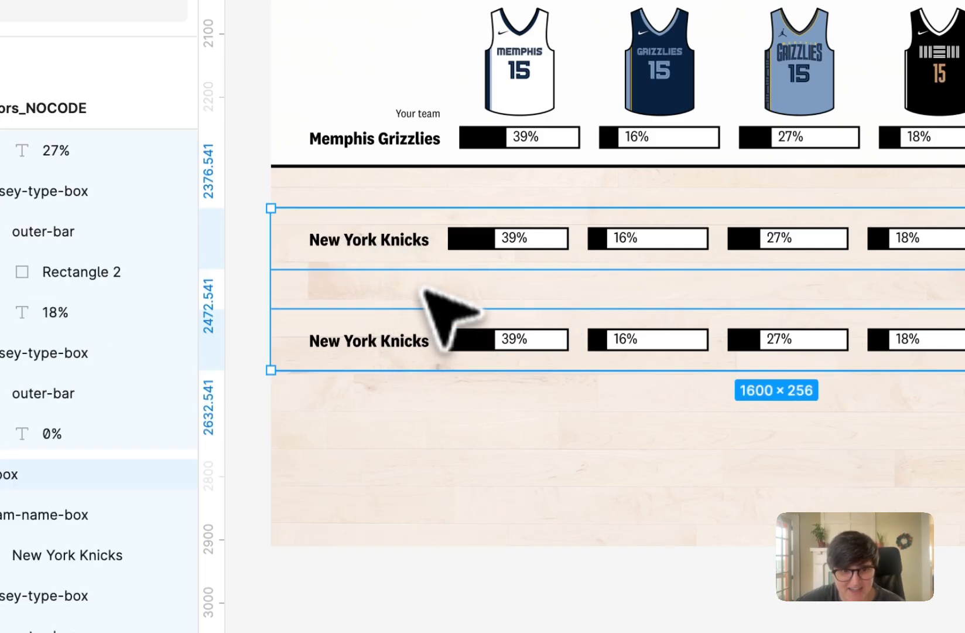
pyautogui.rightClick(423, 323)
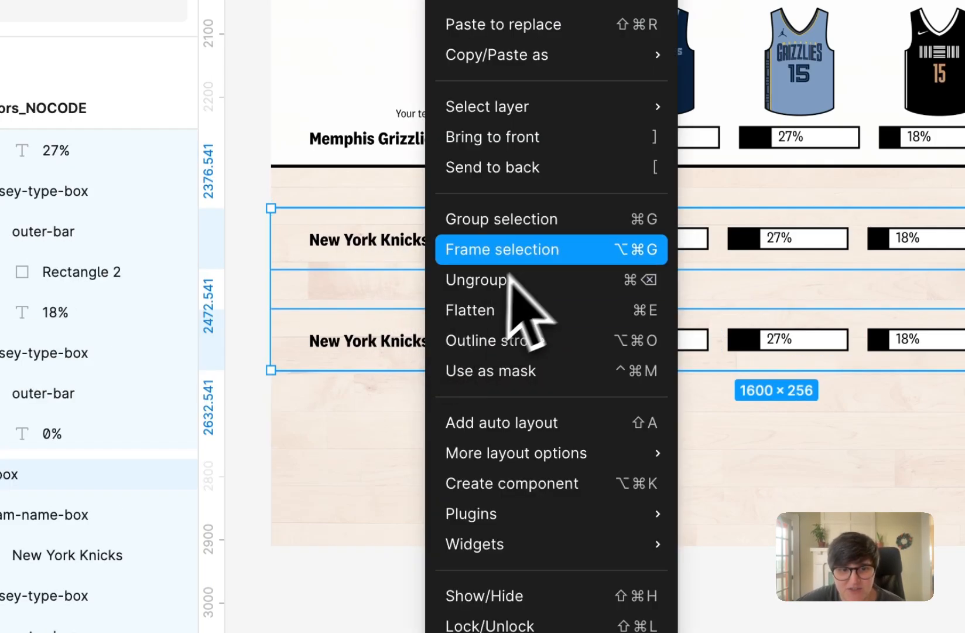
pyautogui.click(521, 251)
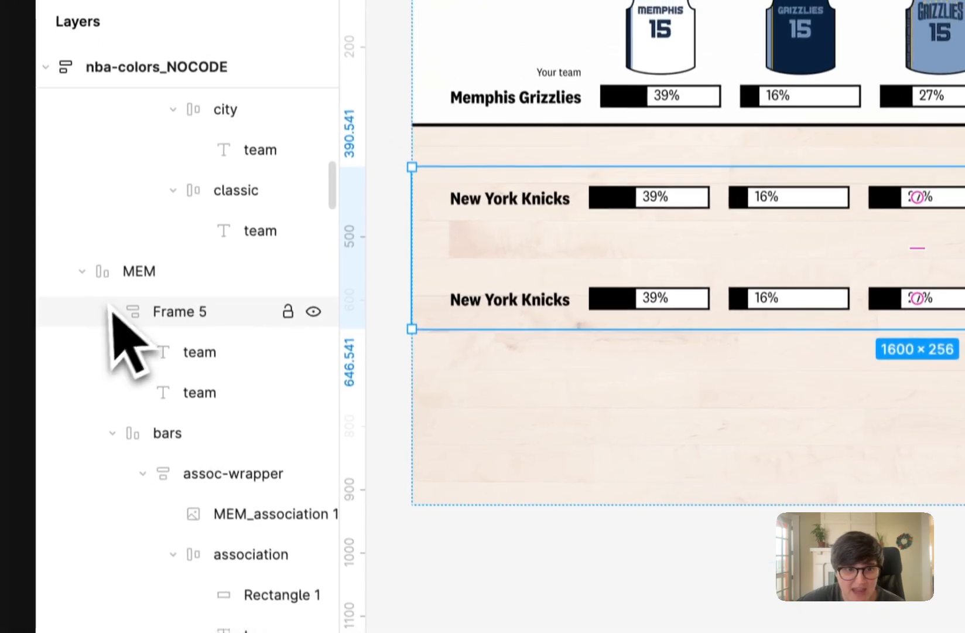
# Apply vertical auto layout to the frame around the two team rows and set the gap between them to 0
pyautogui.scroll(2, 27, 252)
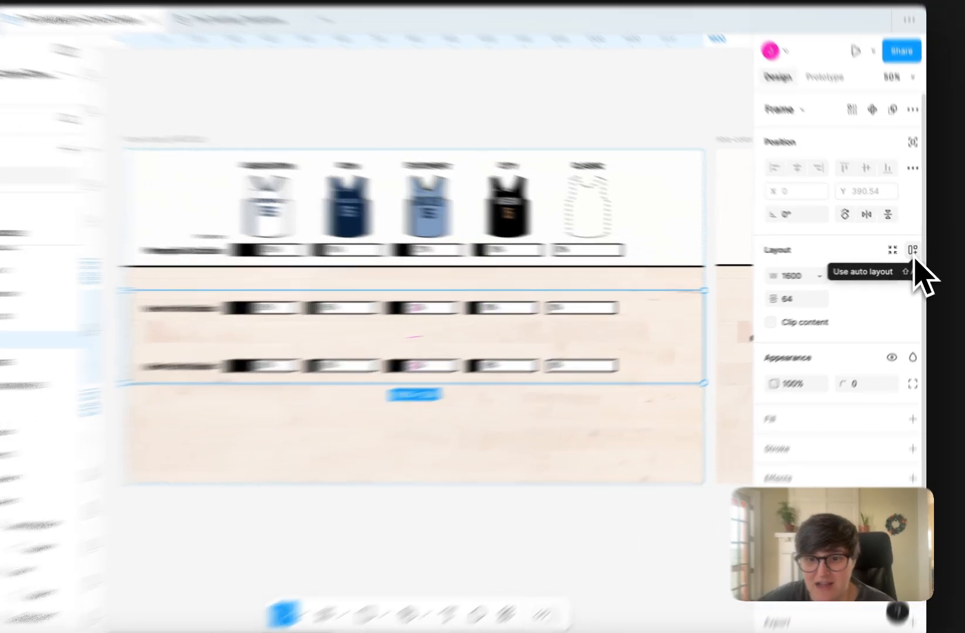
pyautogui.click(913, 250)
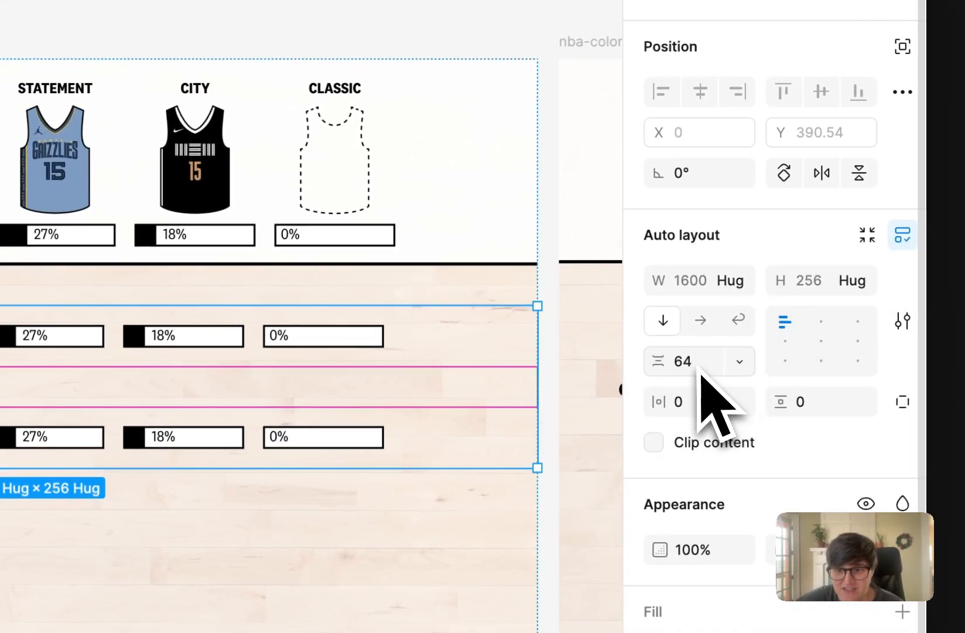
pyautogui.click(642, 360)
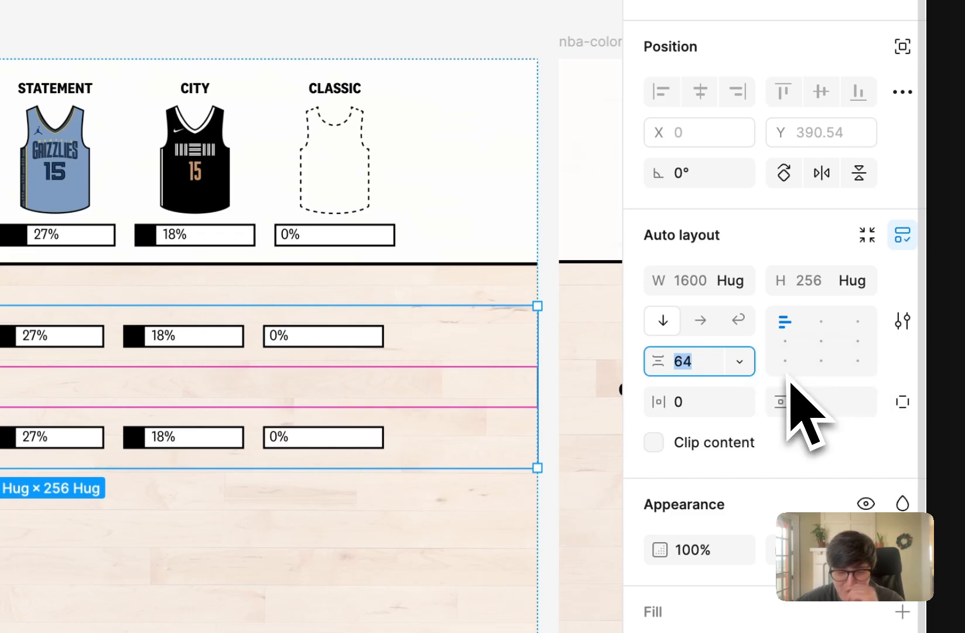
pyautogui.press('Return')
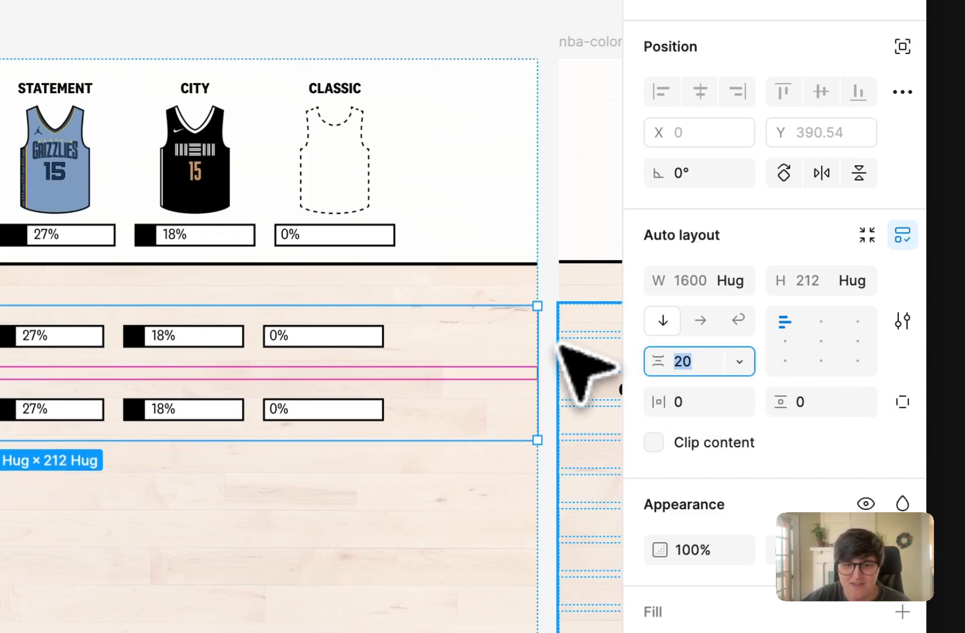
pyautogui.write('0')
pyautogui.press('Return')
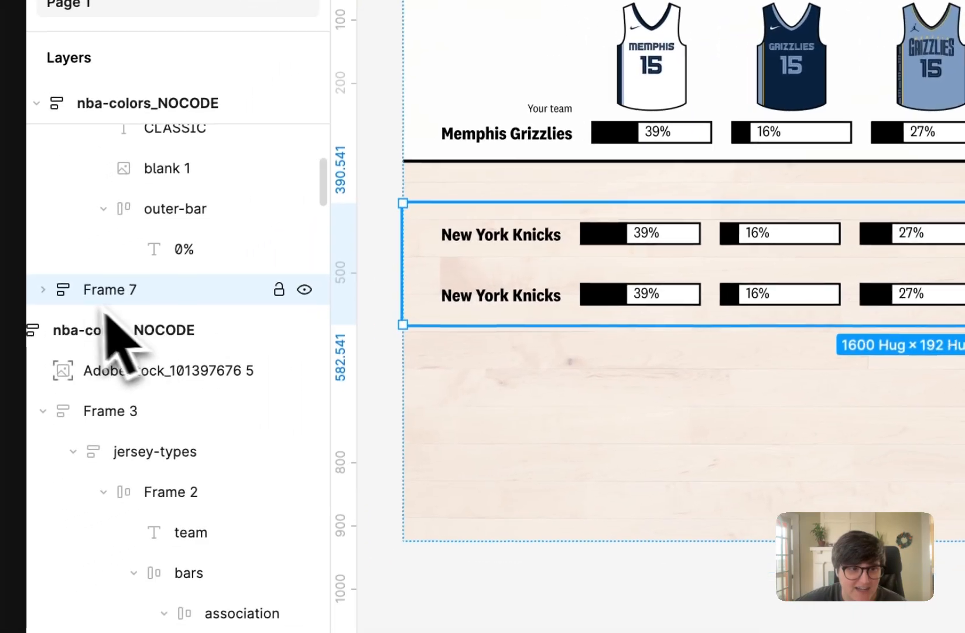
# Set the vertical padding of both New York Knicks rows inside Frame 7 to 8
pyautogui.click(43, 289)
pyautogui.click(167, 335)
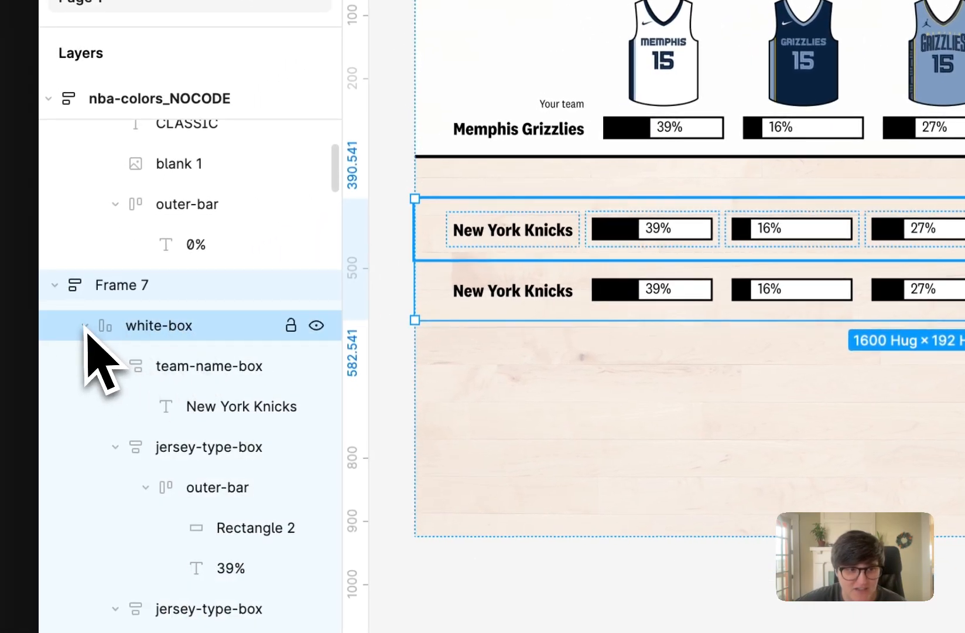
pyautogui.moveTo(85, 326); pyautogui.dragTo(94, 330)
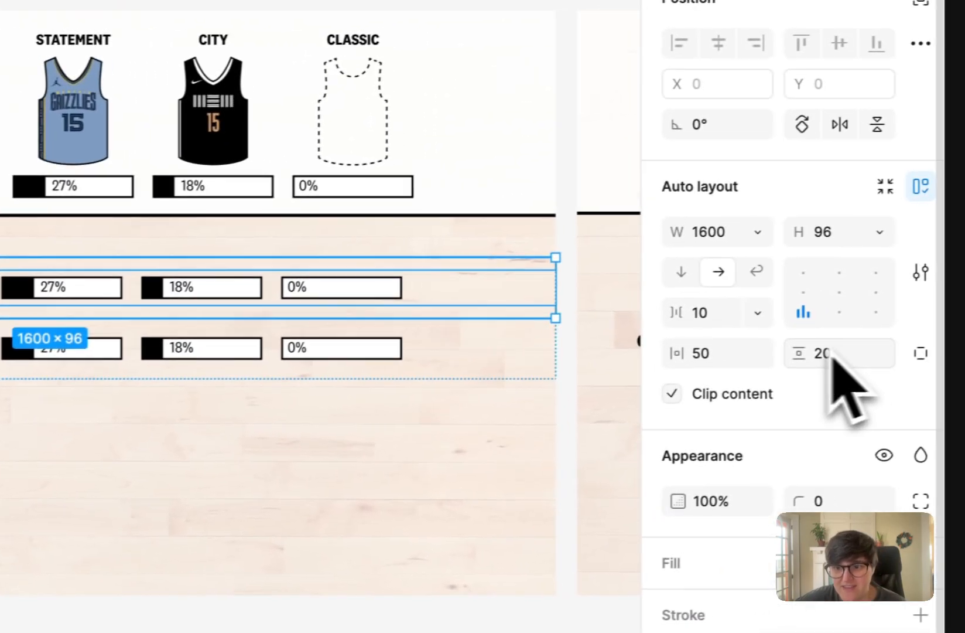
pyautogui.click(944, 343)
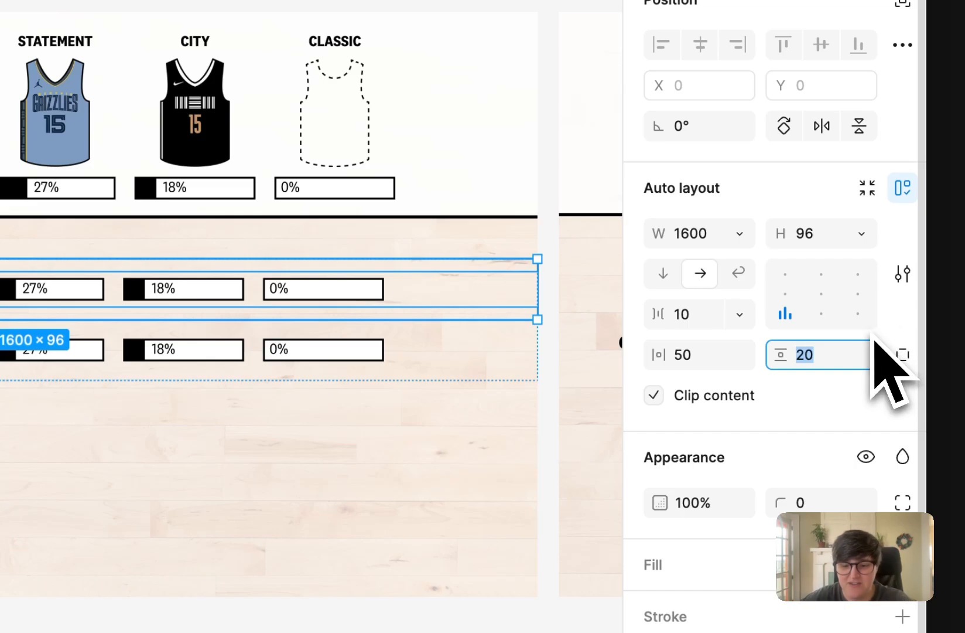
pyautogui.write('8')
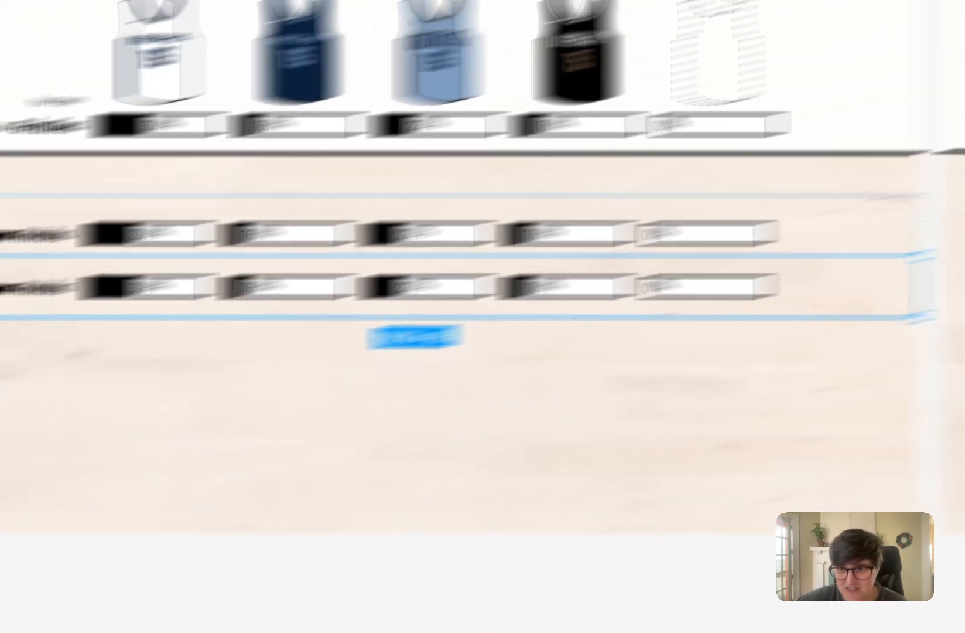
pyautogui.press('Return')
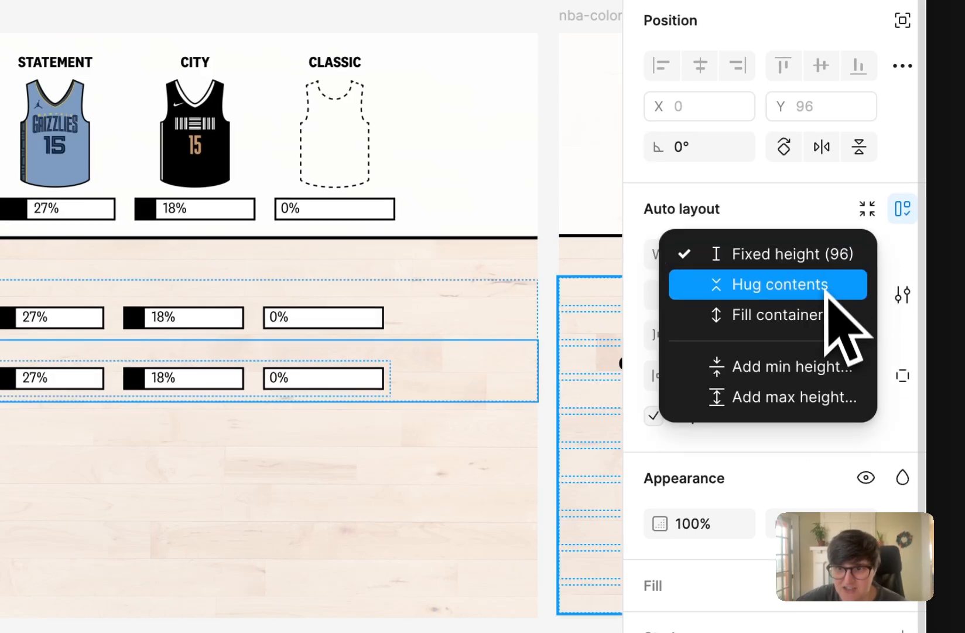
# Set the height of both New York Knicks rows to hug their contents
pyautogui.click(496, 287)
pyautogui.moveTo(518, 327); pyautogui.dragTo(518, 341)
pyautogui.click(857, 258)
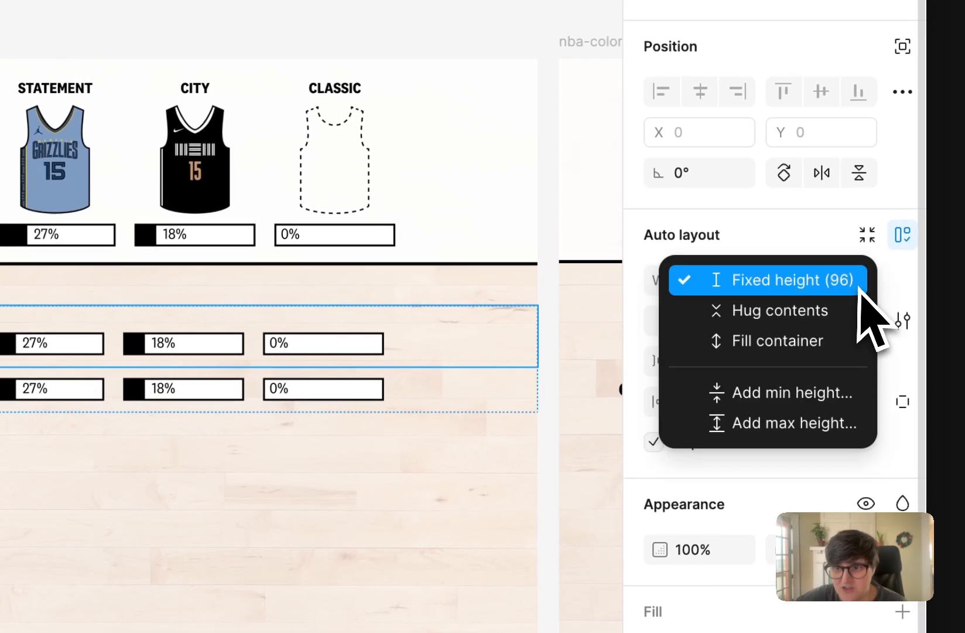
pyautogui.click(841, 305)
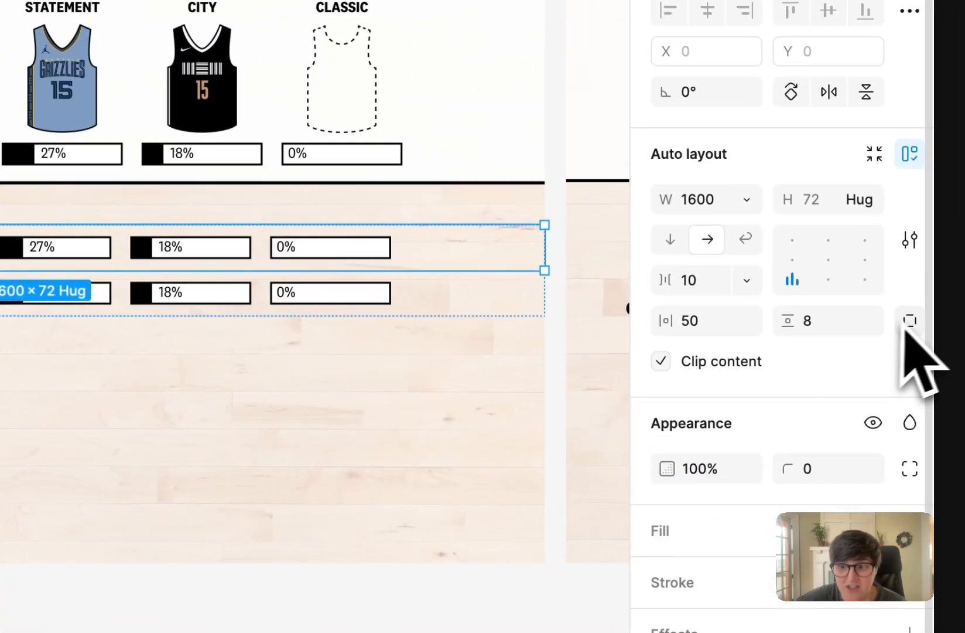
# Split the padding into individual sides and set the bottom padding of both New York Knicks rows to 0
pyautogui.click(908, 323)
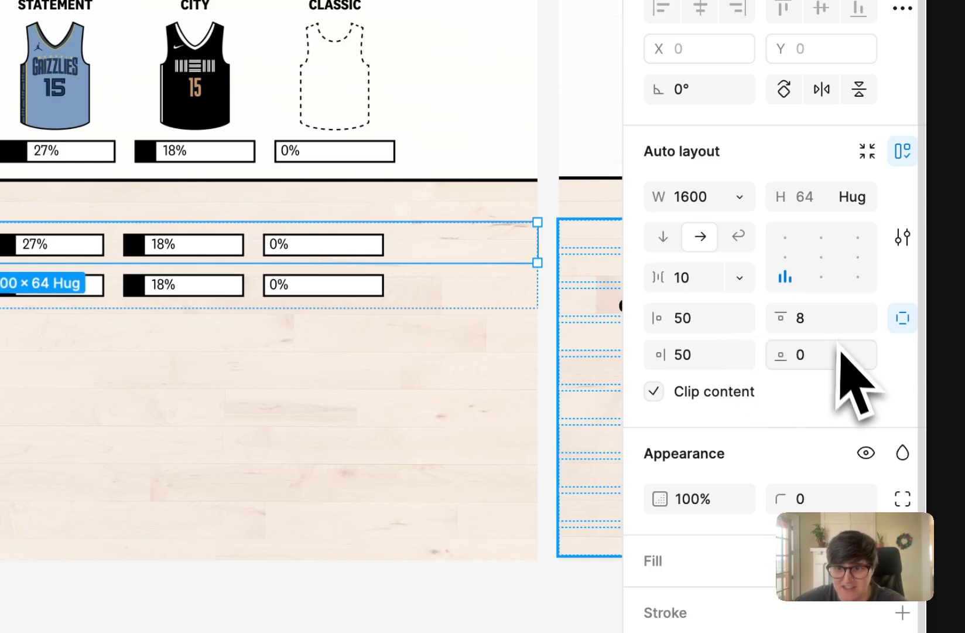
pyautogui.click(427, 290)
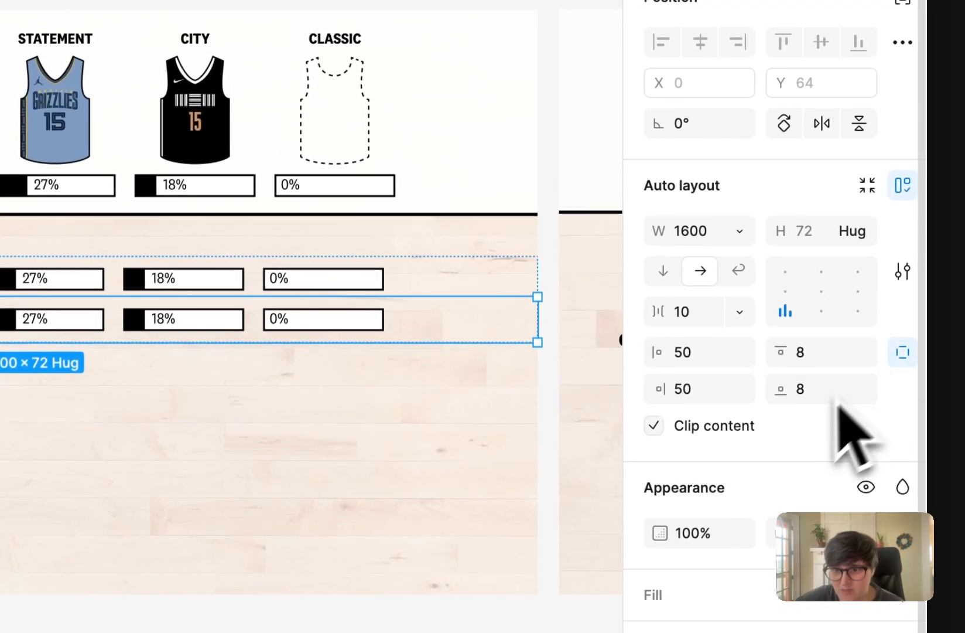
pyautogui.click(784, 391)
pyautogui.moveTo(788, 391); pyautogui.dragTo(747, 369)
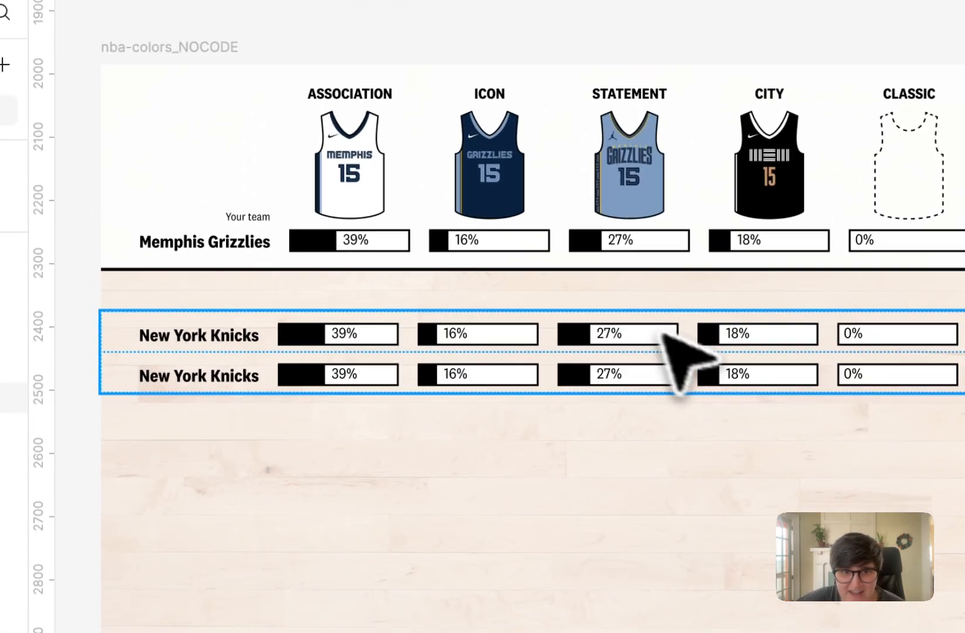
# Set the black fill of the first New York Knicks row's Association bar to 103.36 wide and change its label to 54%
pyautogui.click(299, 340)
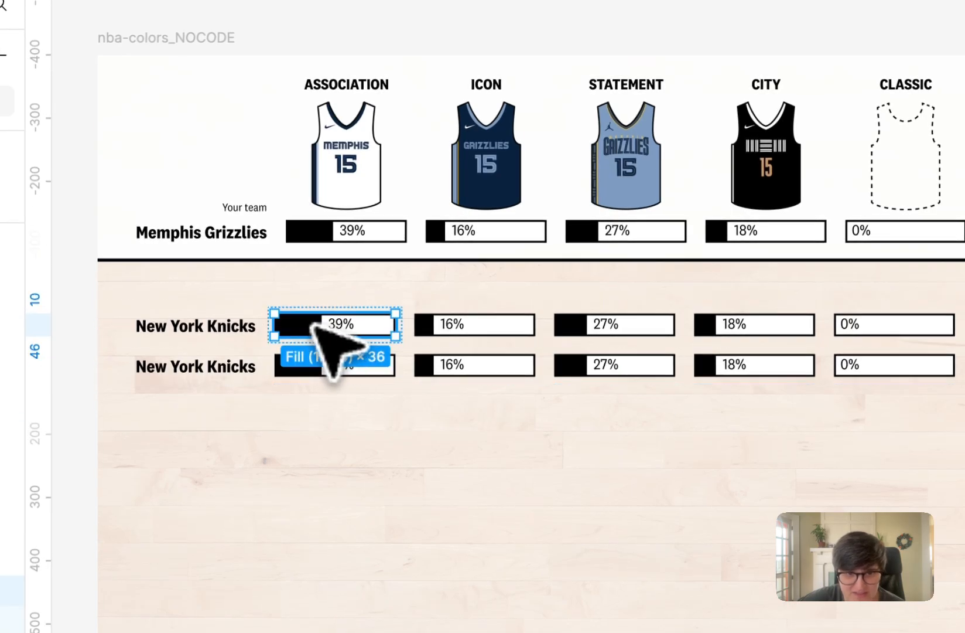
pyautogui.hscroll(10, 315, 327)
pyautogui.hscroll(-10, 340, 356)
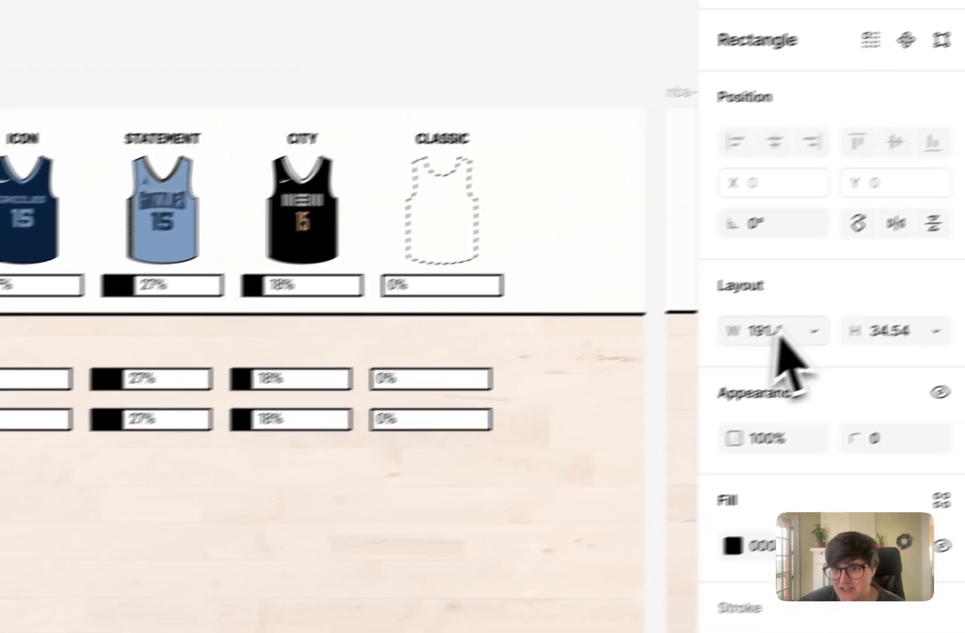
pyautogui.click(723, 362)
pyautogui.click(723, 362)
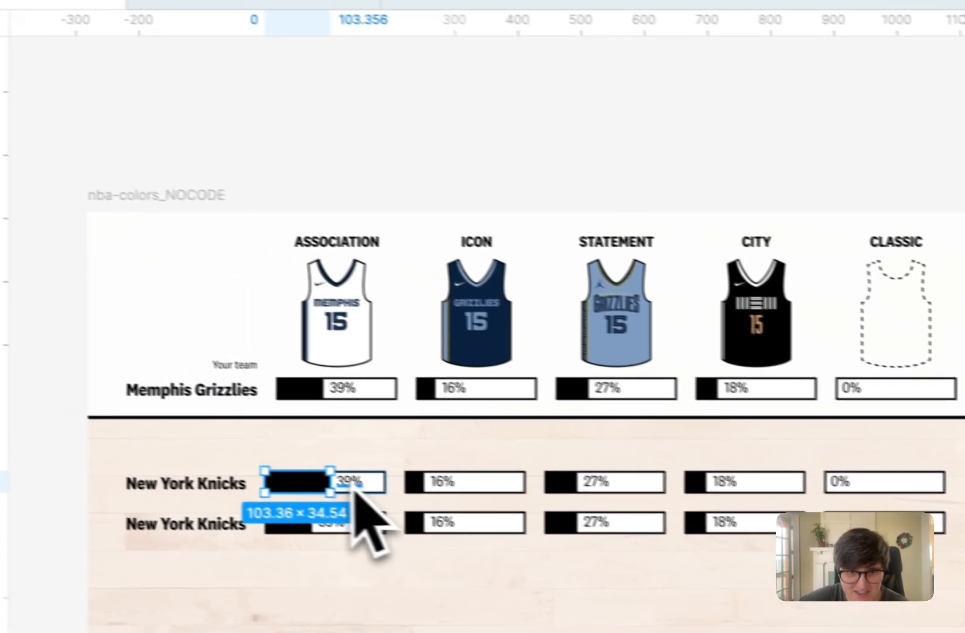
pyautogui.doubleClick(390, 492)
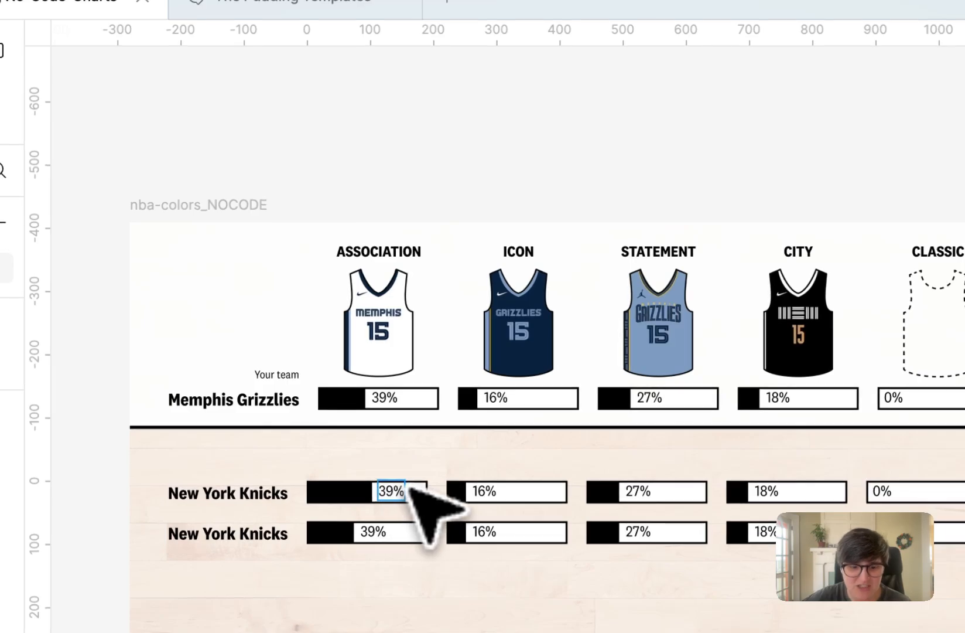
pyautogui.click(604, 135)
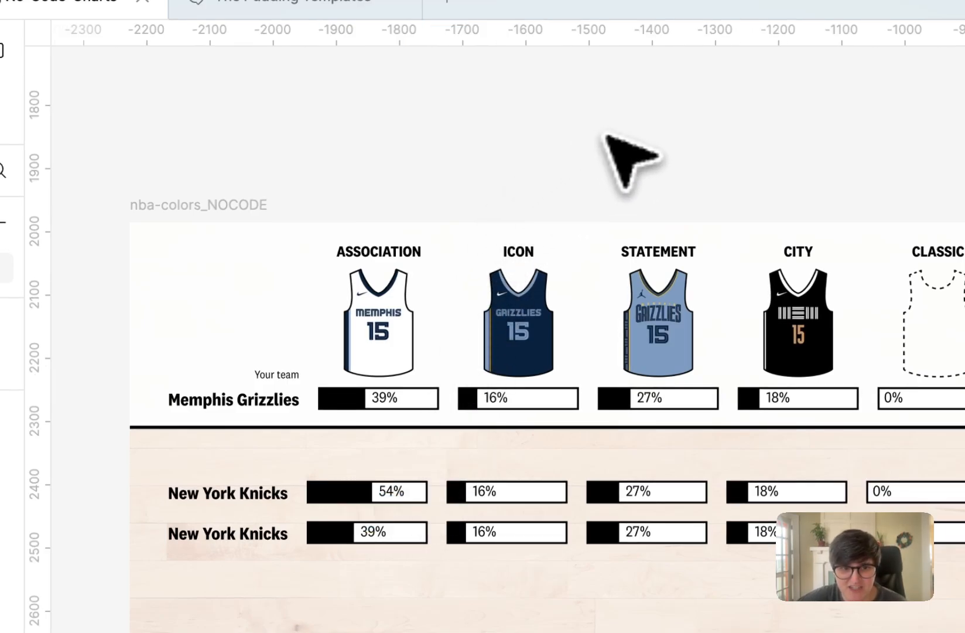
# Compare the rebuilt chart with the finished no-code and coded versions placed beside it
pyautogui.scroll(-5, 605, 134)
pyautogui.hscroll(5, 592, 139)
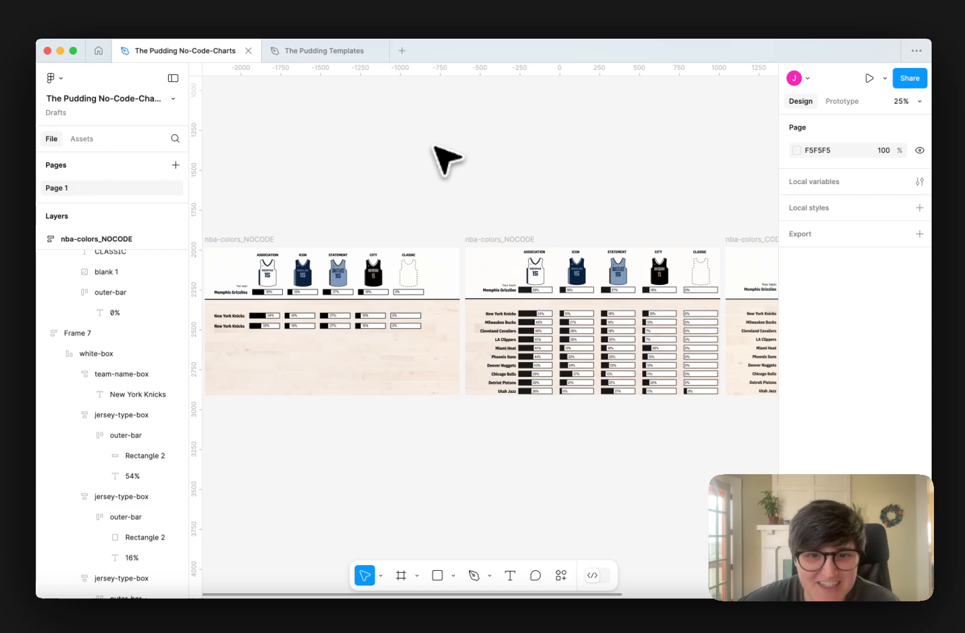
pyautogui.hscroll(-2, 448, 161)
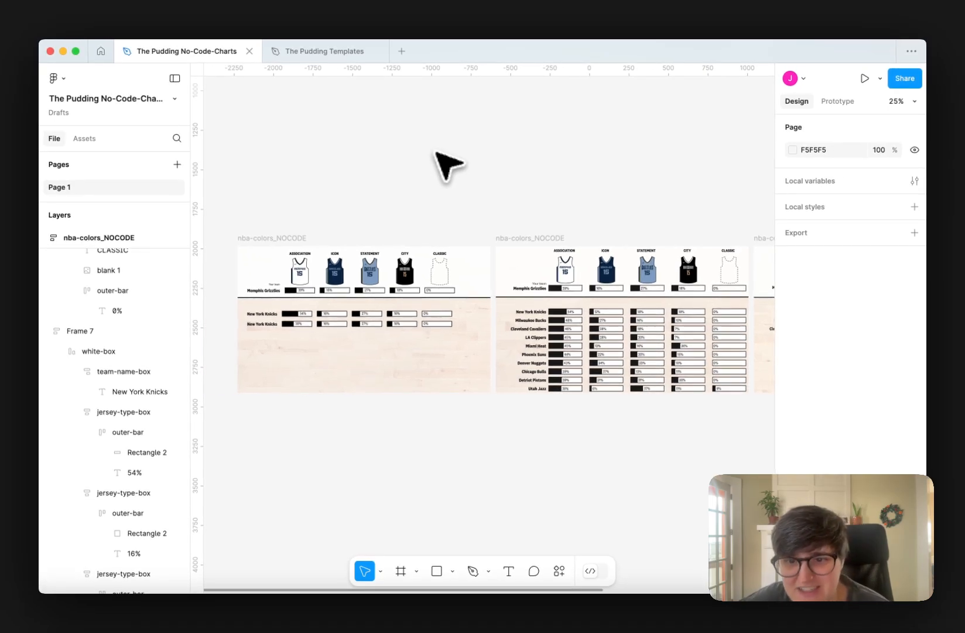
pyautogui.hscroll(8, 448, 167)
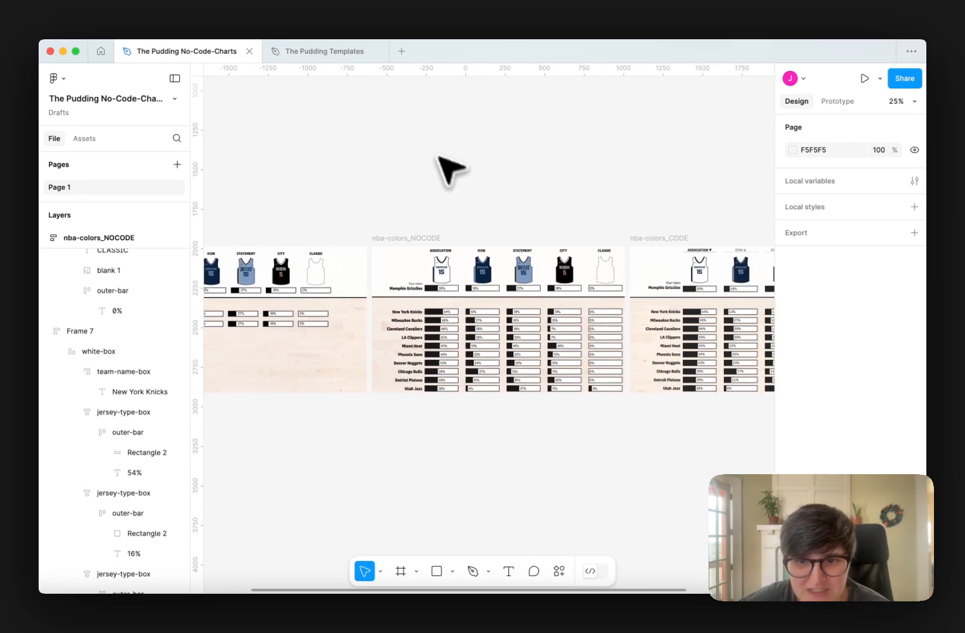
pyautogui.hscroll(-1, 507, 217)
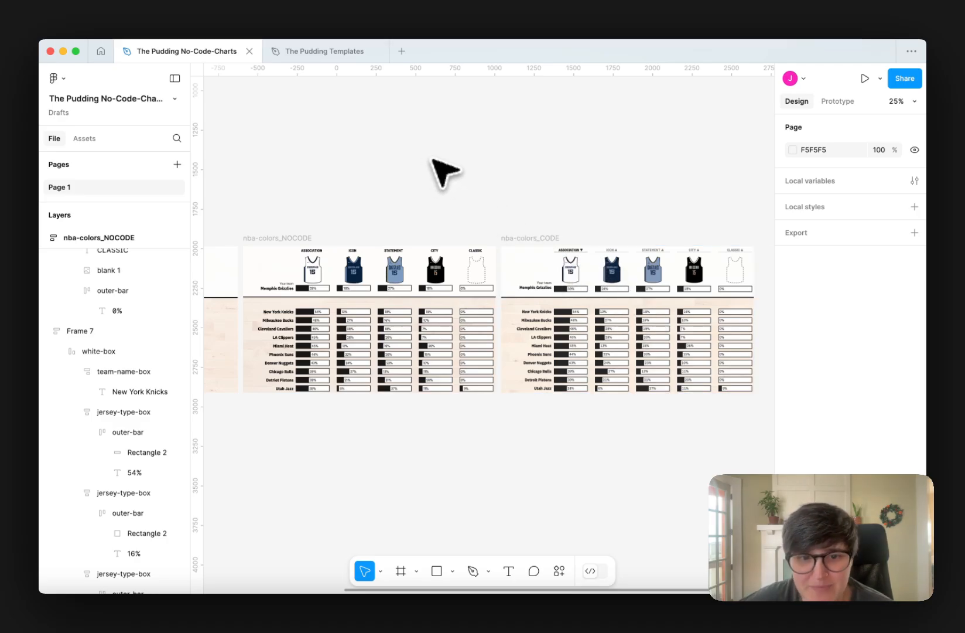
pyautogui.hscroll(-10, 445, 173)
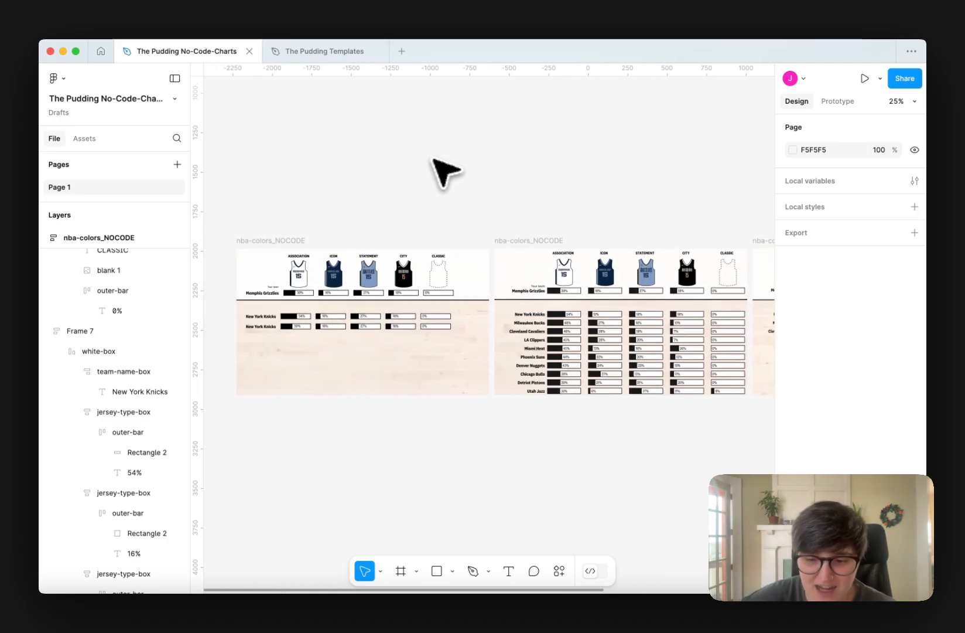
pyautogui.scroll(3, 446, 172)
pyautogui.hscroll(-6, 442, 168)
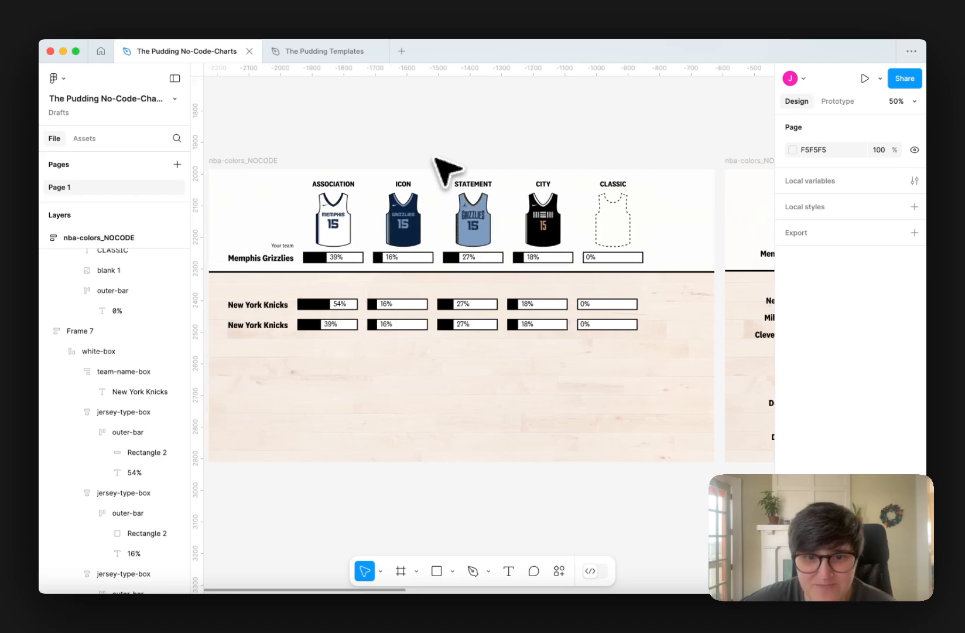
pyautogui.scroll(-2, 444, 170)
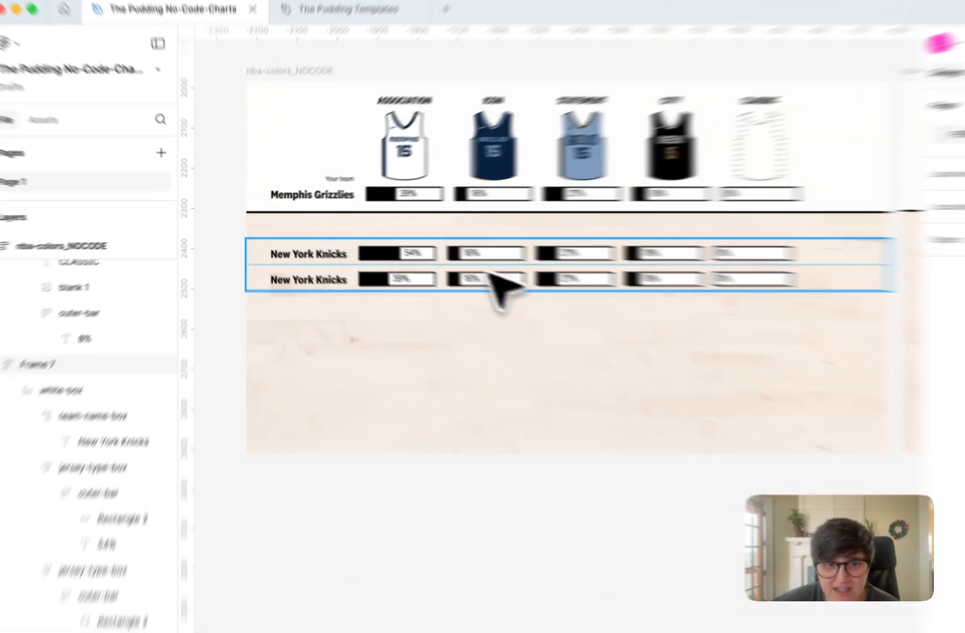
# Try vertical auto layout on the second New York Knicks row and restore its horizontal direction
pyautogui.click(387, 265)
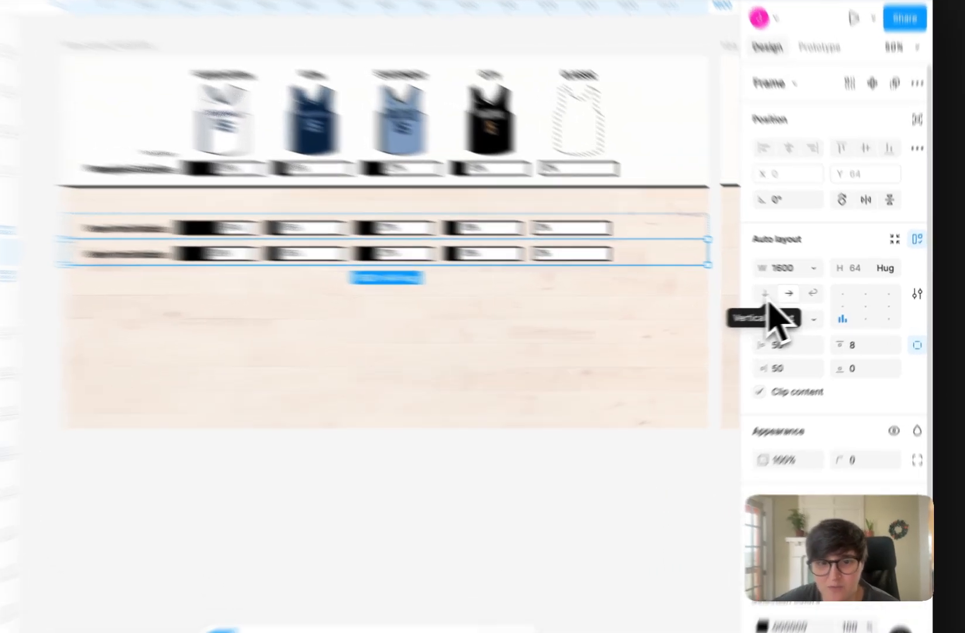
pyautogui.click(795, 295)
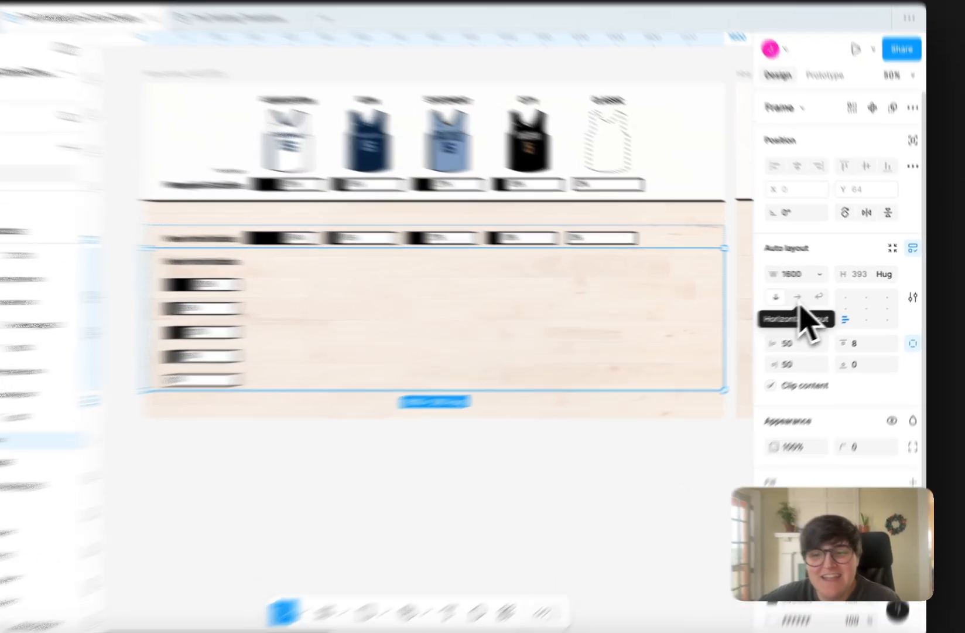
pyautogui.click(815, 298)
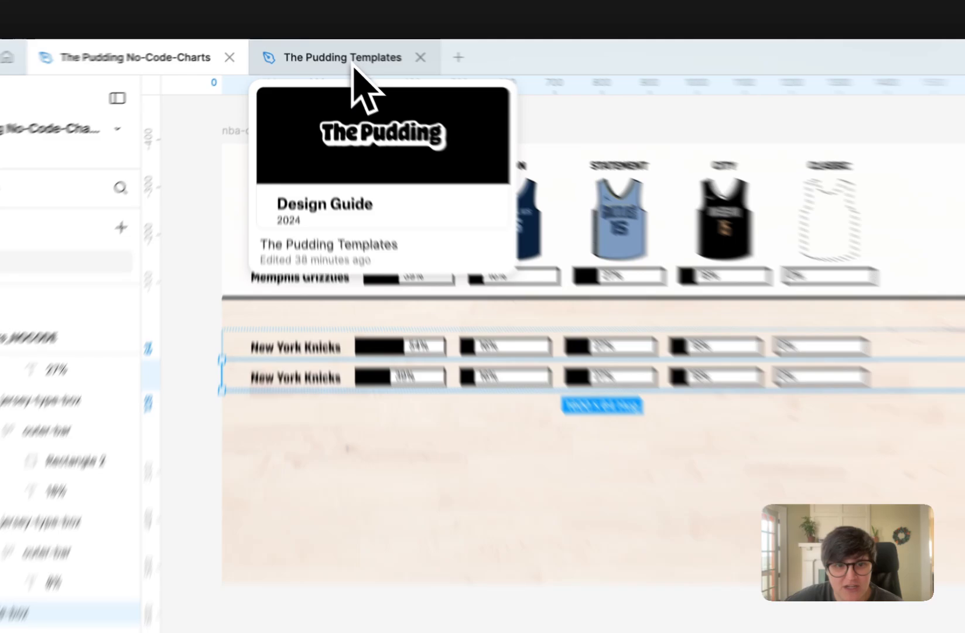
# Switch to The Pudding Templates file and examine the ranked-pairs and songwriter graphics on its AutoLayout page
pyautogui.click(332, 55)
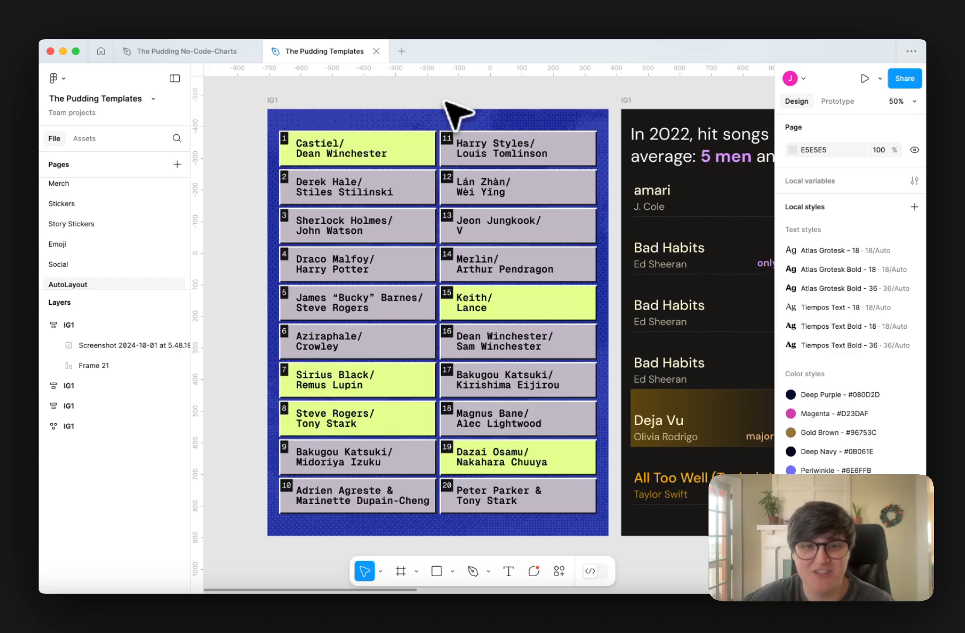
pyautogui.hscroll(2, 454, 112)
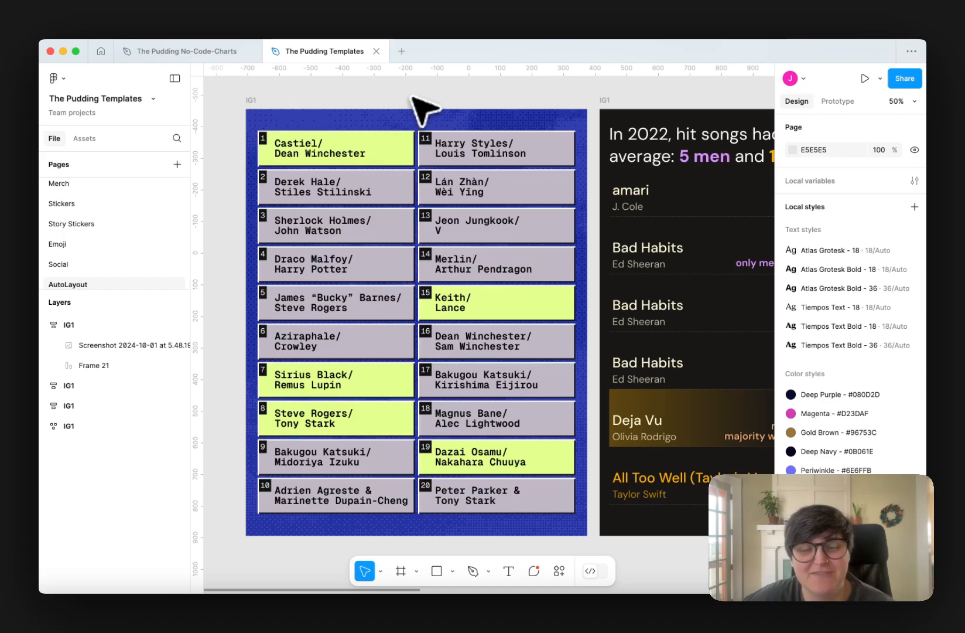
pyautogui.hscroll(10, 432, 107)
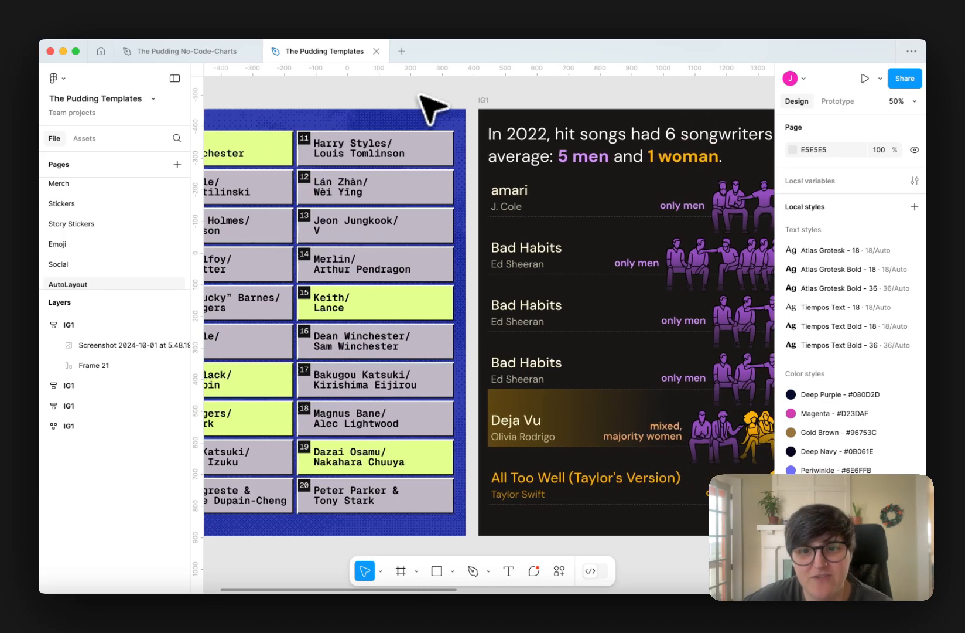
pyautogui.scroll(-2, 431, 109)
# Try a gap of 40 between the seated figures in the amari row's icons frame
pyautogui.click(531, 158)
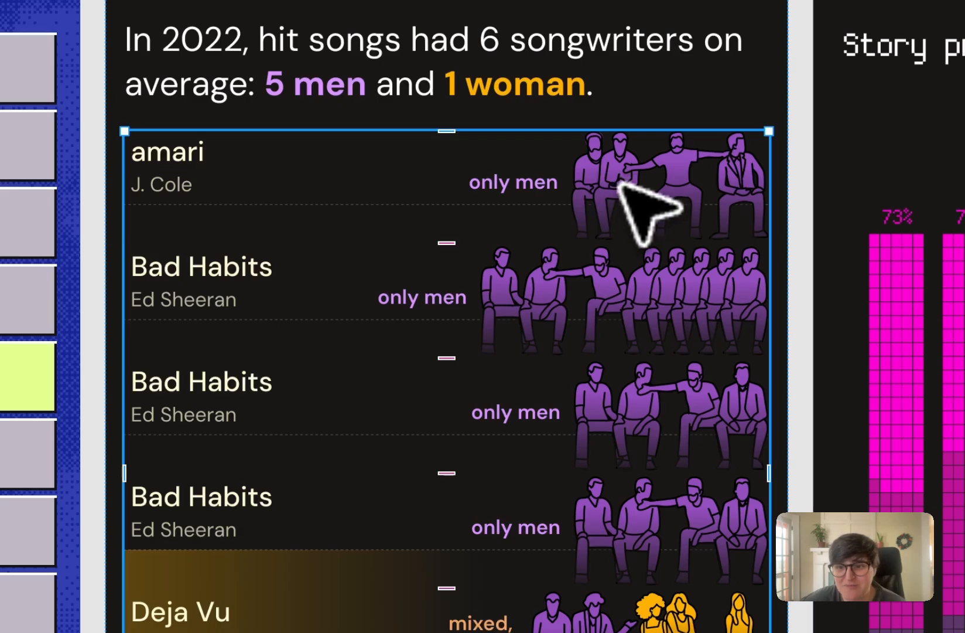
pyautogui.click(622, 185)
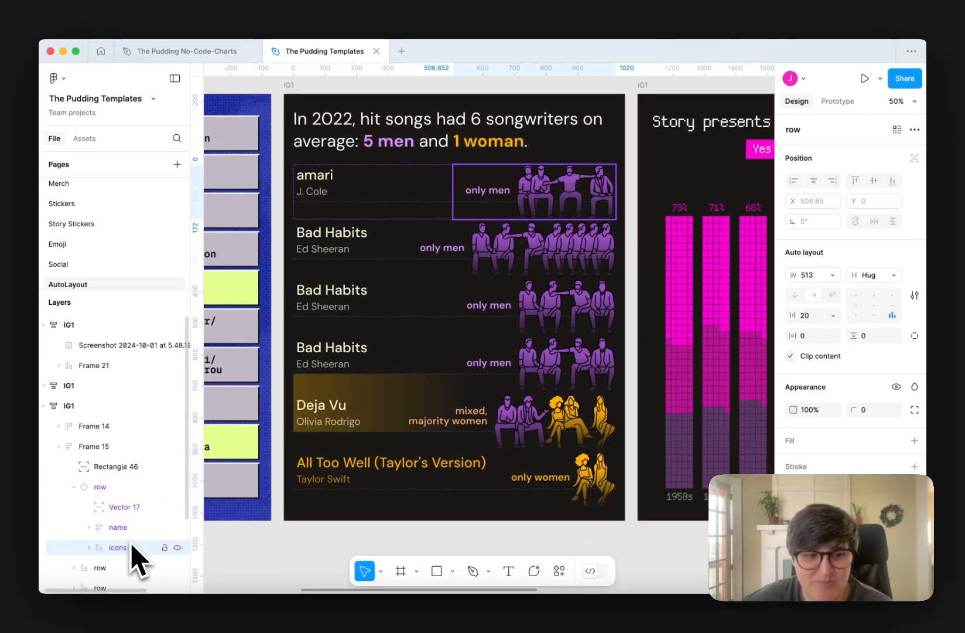
pyautogui.click(90, 547)
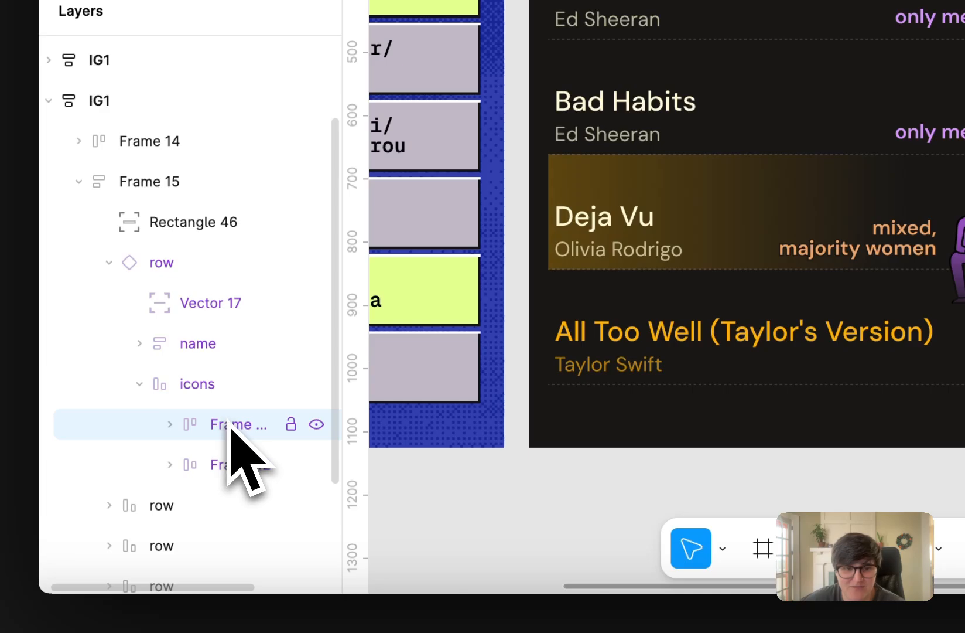
pyautogui.scroll(-5, 176, 486)
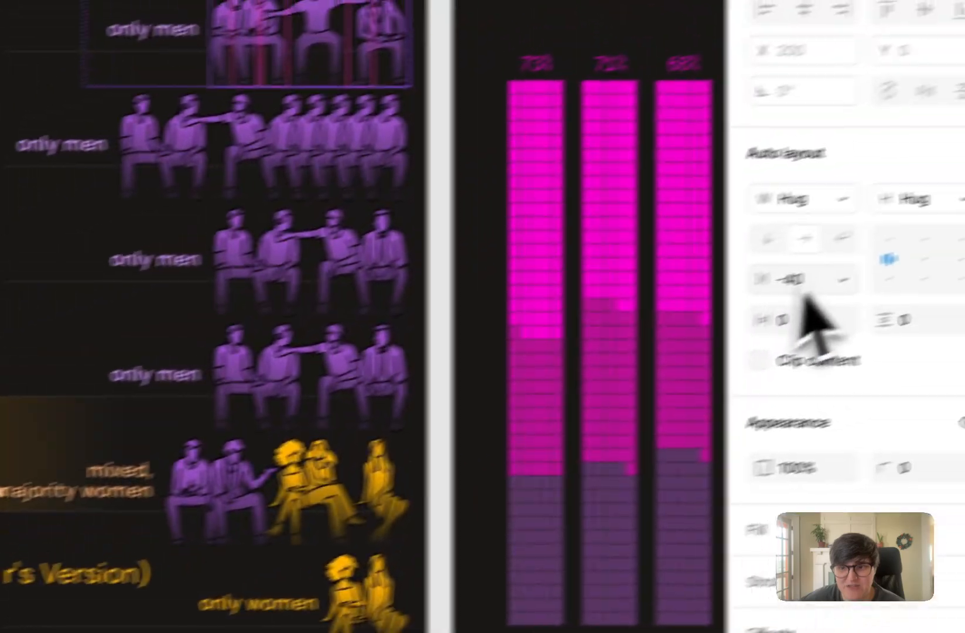
pyautogui.click(695, 311)
pyautogui.click(688, 320)
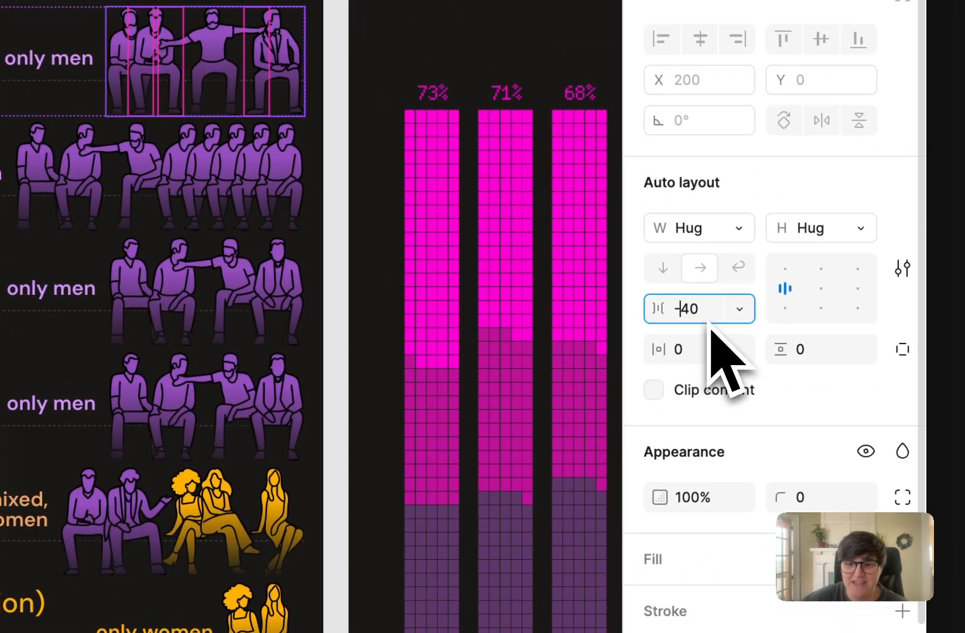
pyautogui.press('BackSpace')
pyautogui.press('Return')
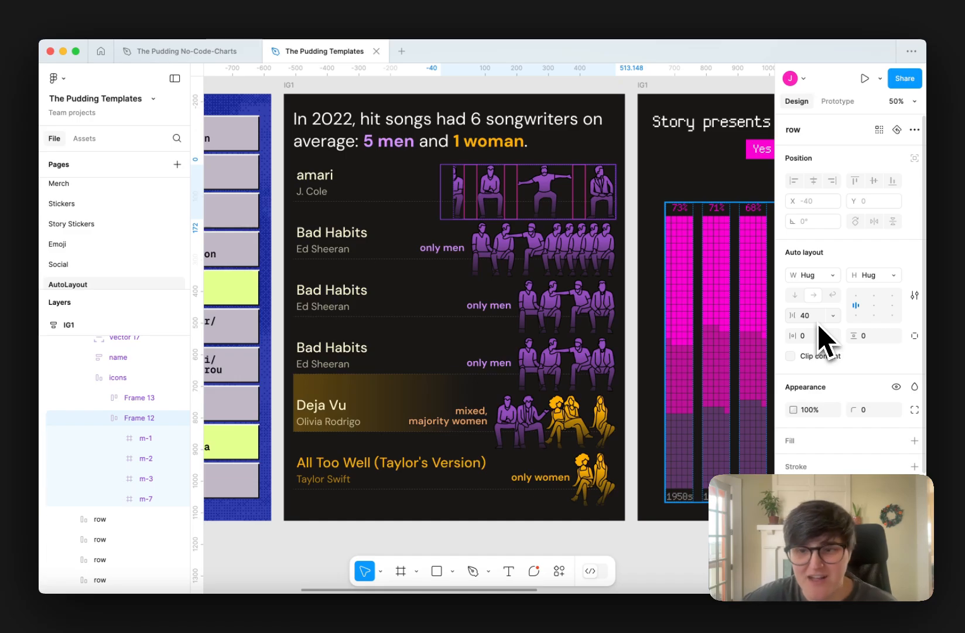
pyautogui.click(573, 107)
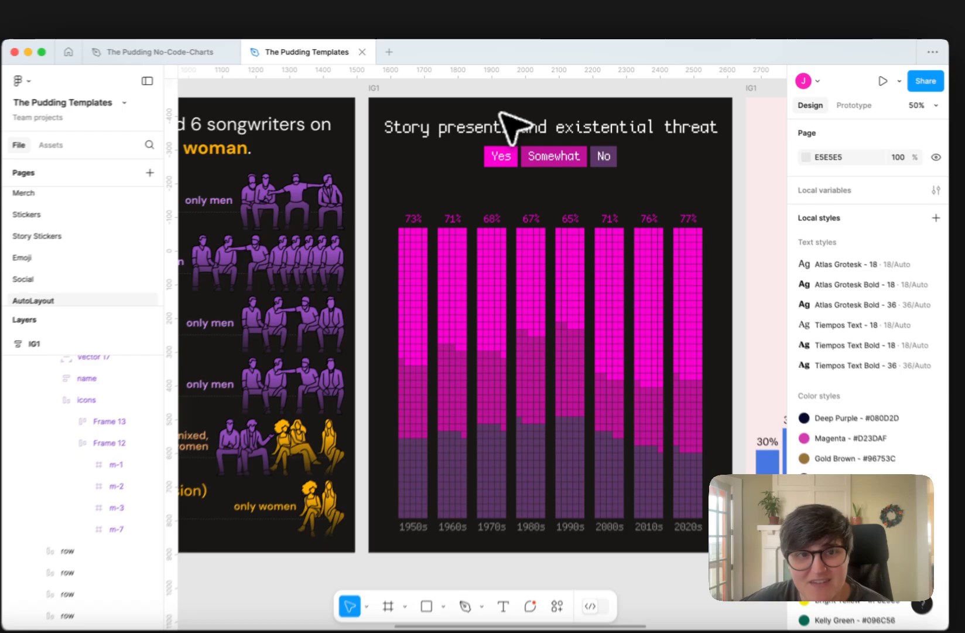
# Examine the 2020s column in the existential threat chart by inspecting its percentage text, grid and decade label layers
pyautogui.hscroll(3, 513, 133)
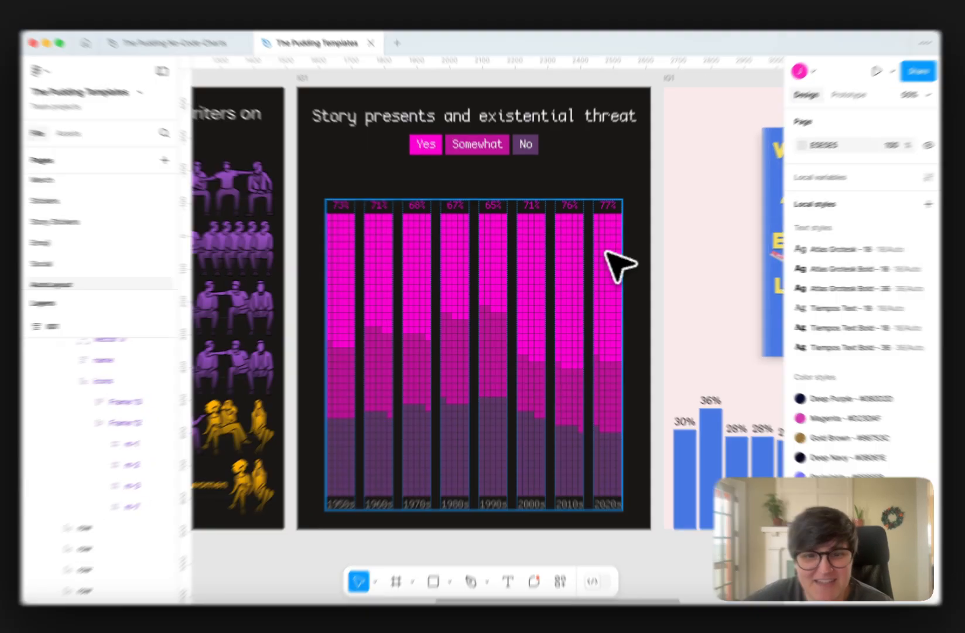
pyautogui.click(615, 264)
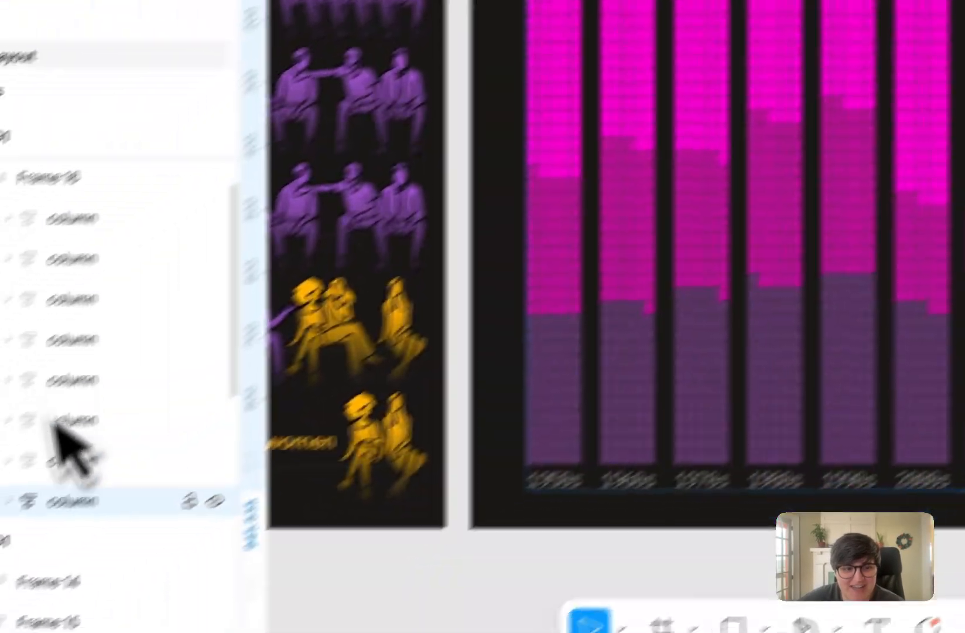
pyautogui.click(7, 501)
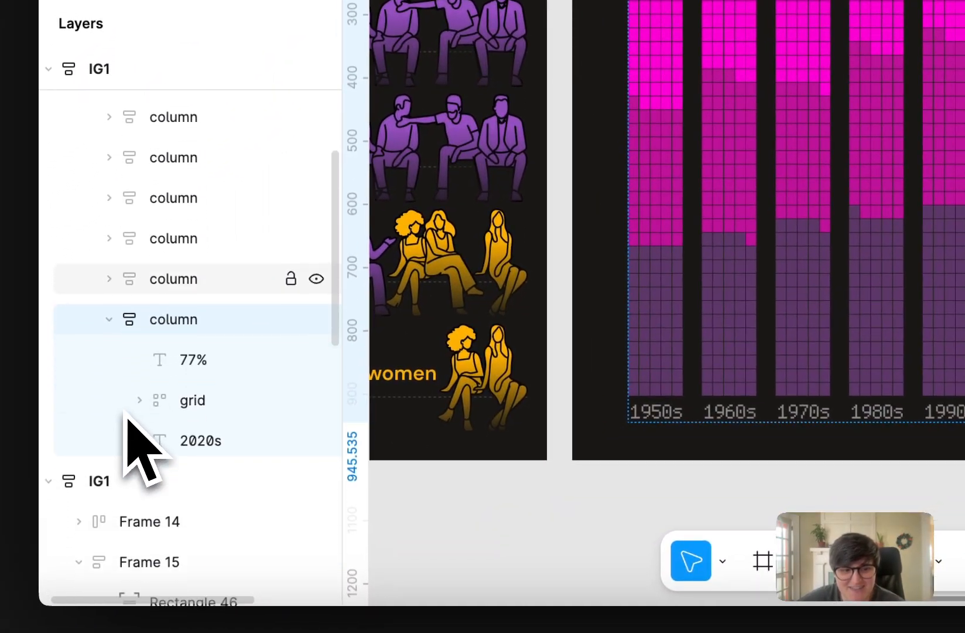
pyautogui.scroll(-1, 158, 375)
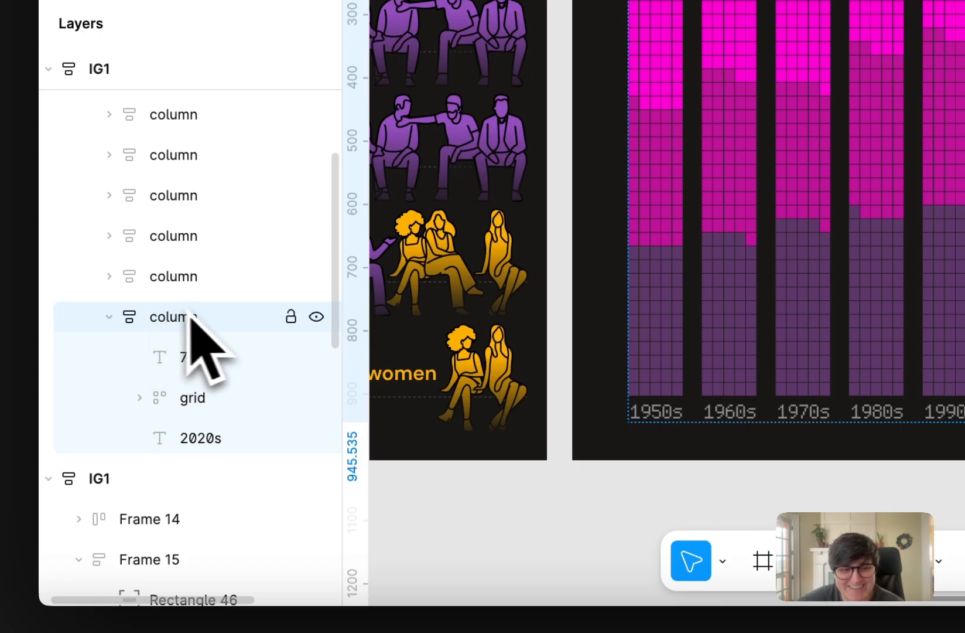
pyautogui.click(223, 347)
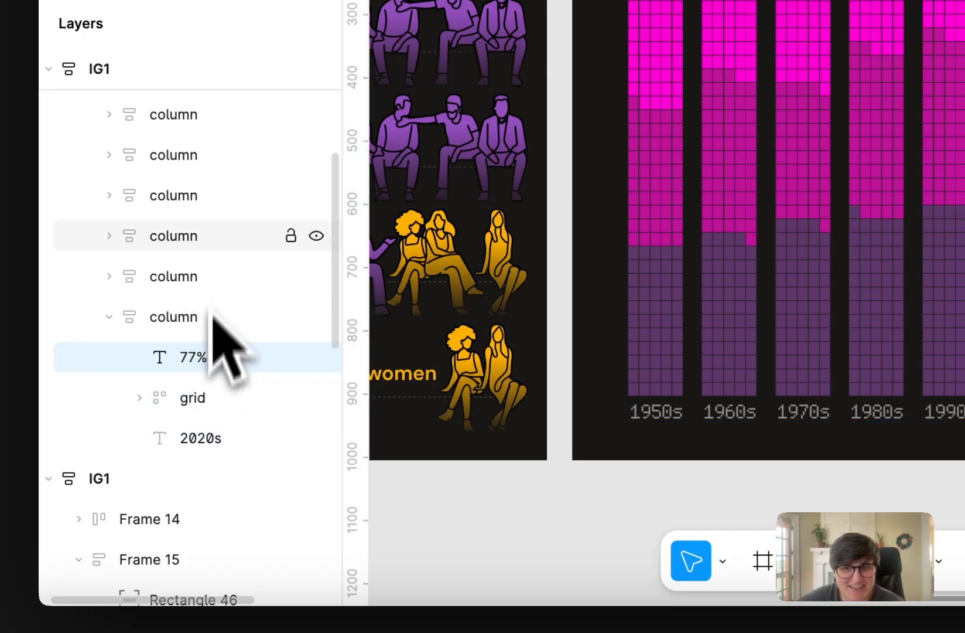
pyautogui.click(222, 399)
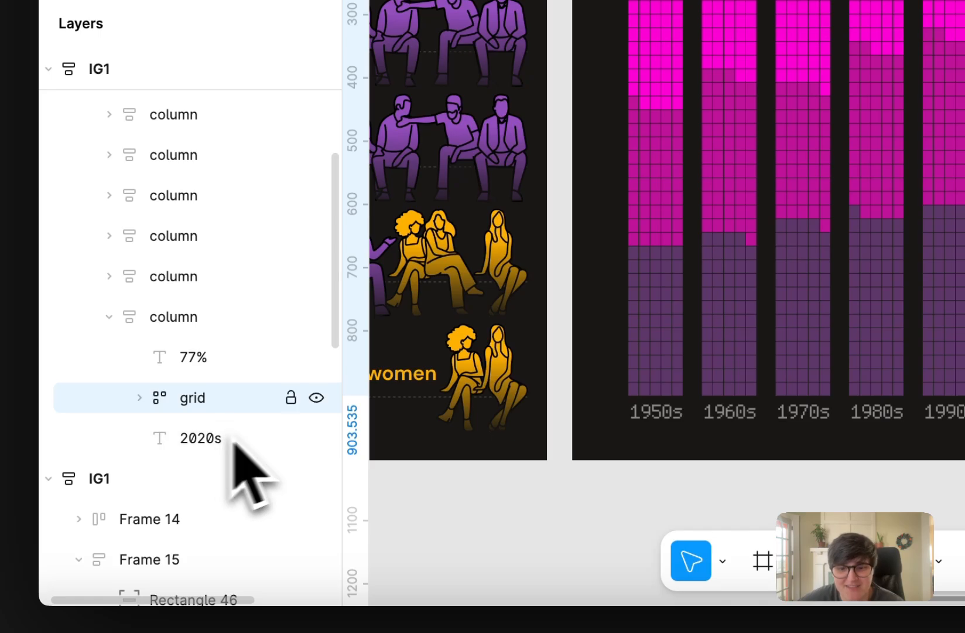
pyautogui.click(206, 438)
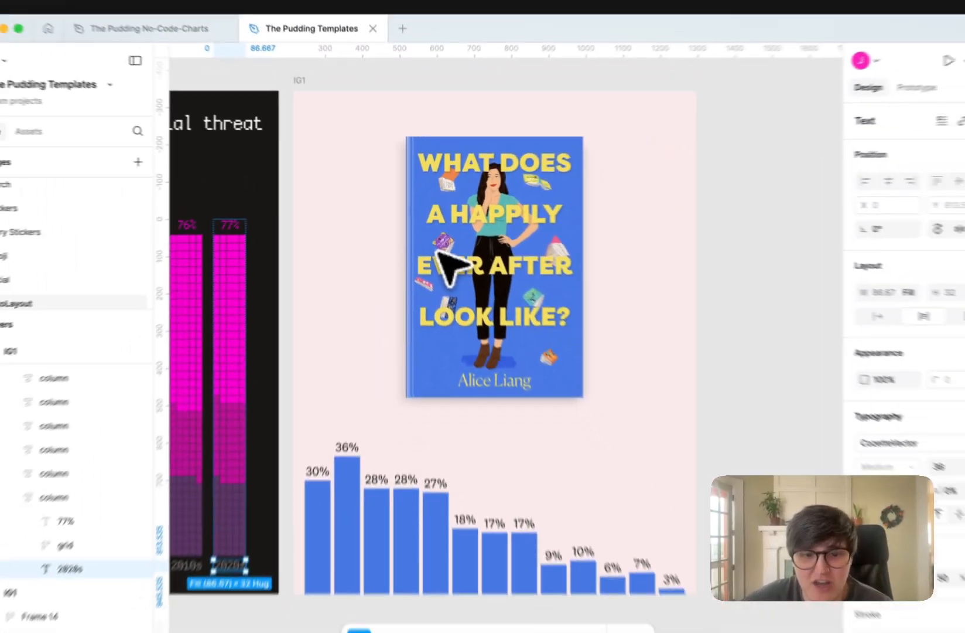
# Inspect the book graphic's auto-layout bar chart and the percentage label inside its third bar frame
pyautogui.hscroll(2, 374, 82)
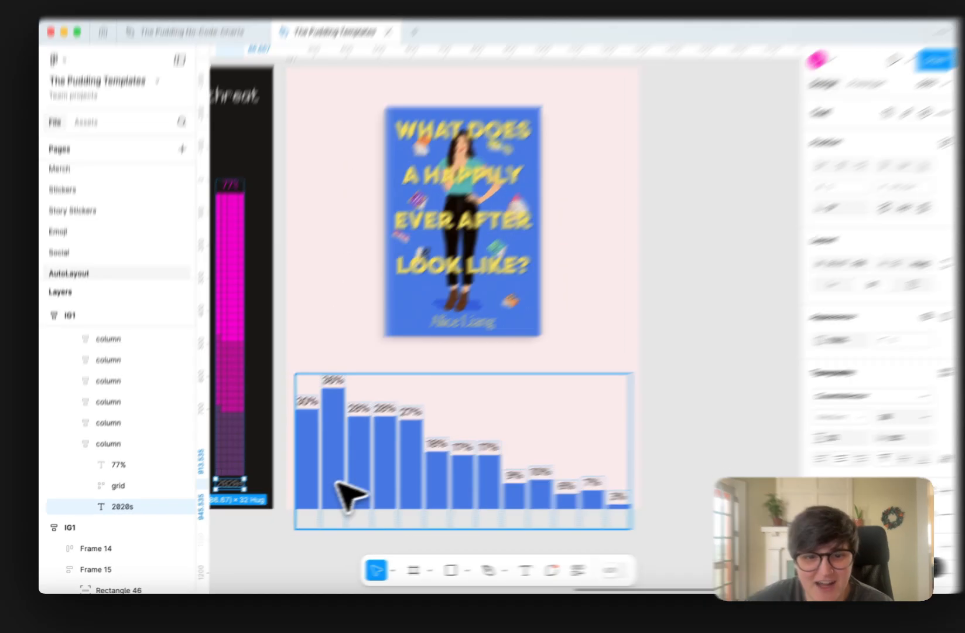
pyautogui.click(350, 492)
pyautogui.click(352, 492)
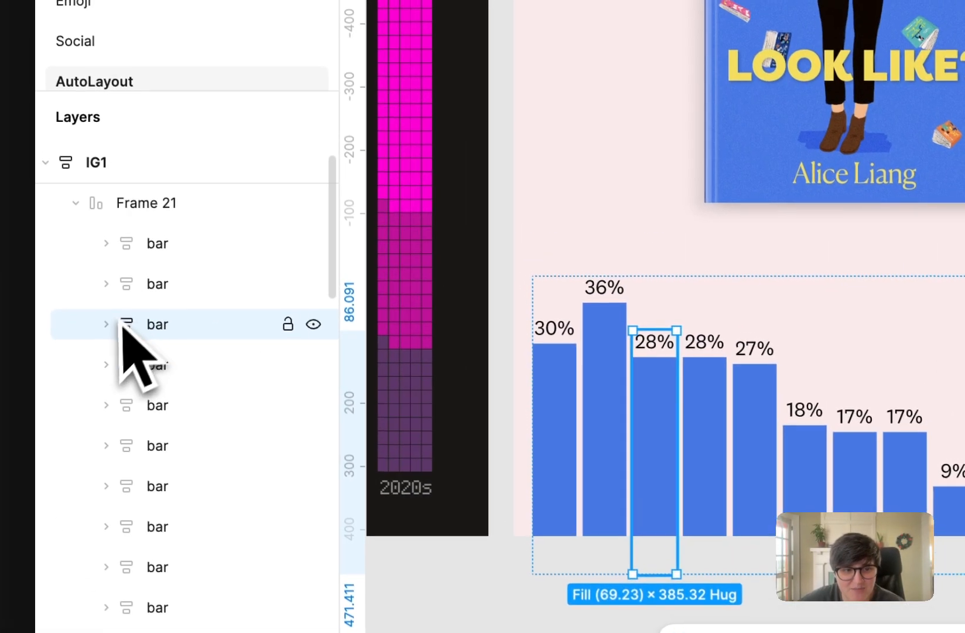
pyautogui.click(85, 283)
pyautogui.click(193, 323)
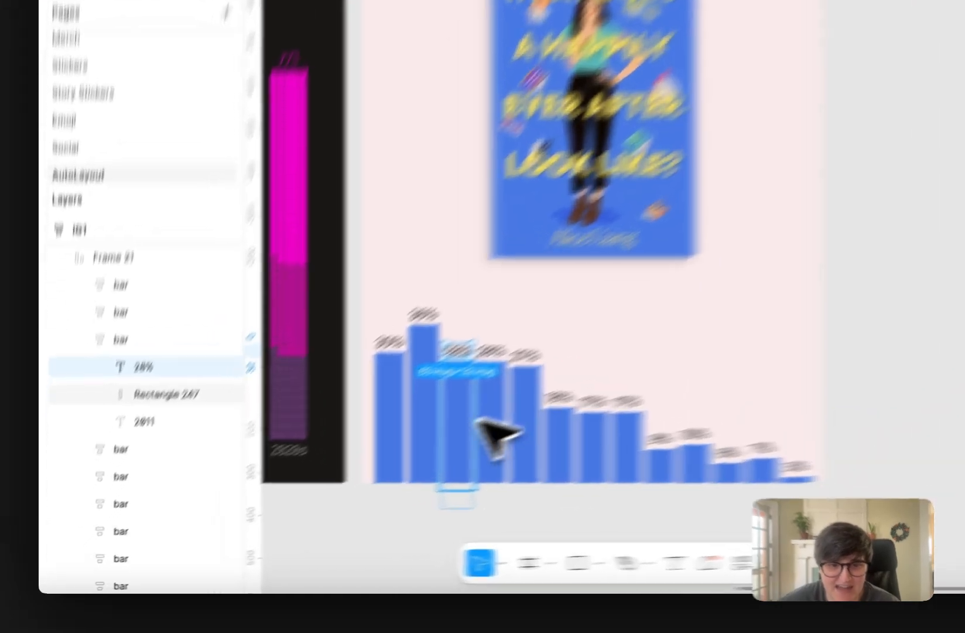
# Try stretching the third bar's rectangle to a height of about 413 and undo the resize
pyautogui.click(348, 461)
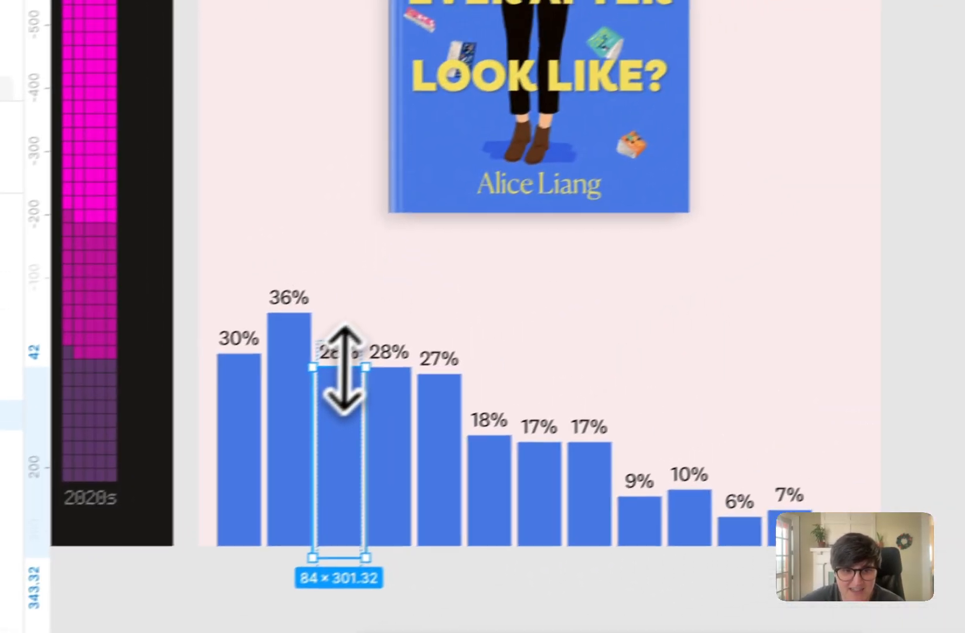
pyautogui.moveTo(609, 275); pyautogui.dragTo(614, 138)
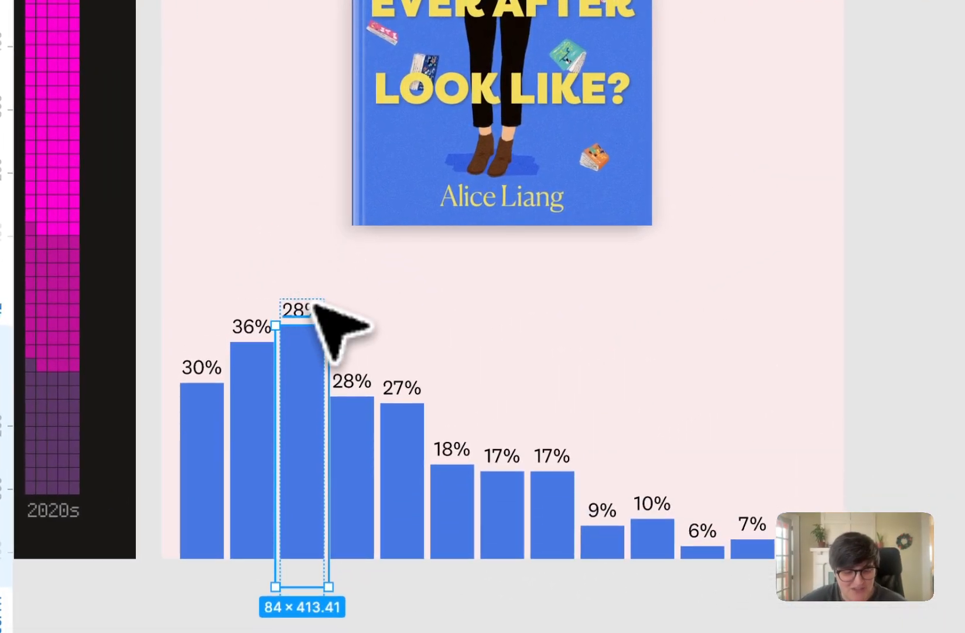
pyautogui.hotkey('ctrl', 'z')
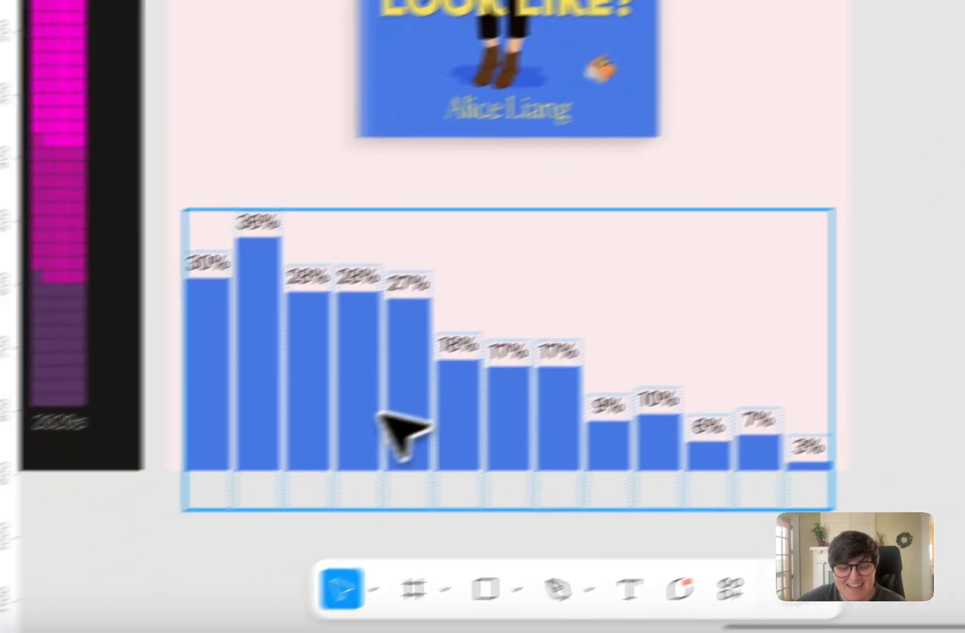
# Copy the fifth bar's rectangle from the book chart onto empty canvas and set its height to 100
pyautogui.doubleClick(364, 395)
pyautogui.click(403, 378)
pyautogui.doubleClick(409, 378)
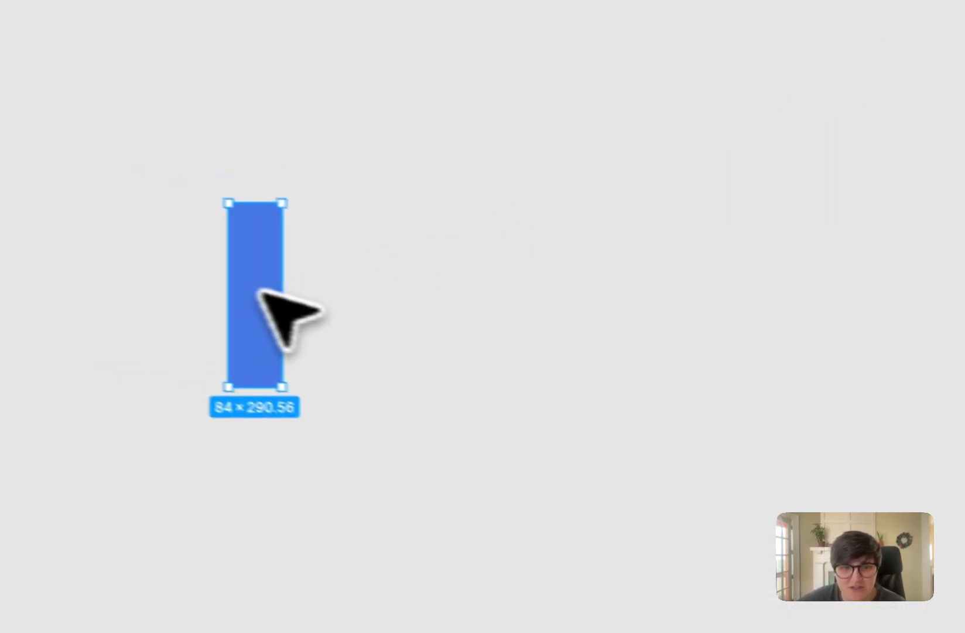
pyautogui.click(821, 336)
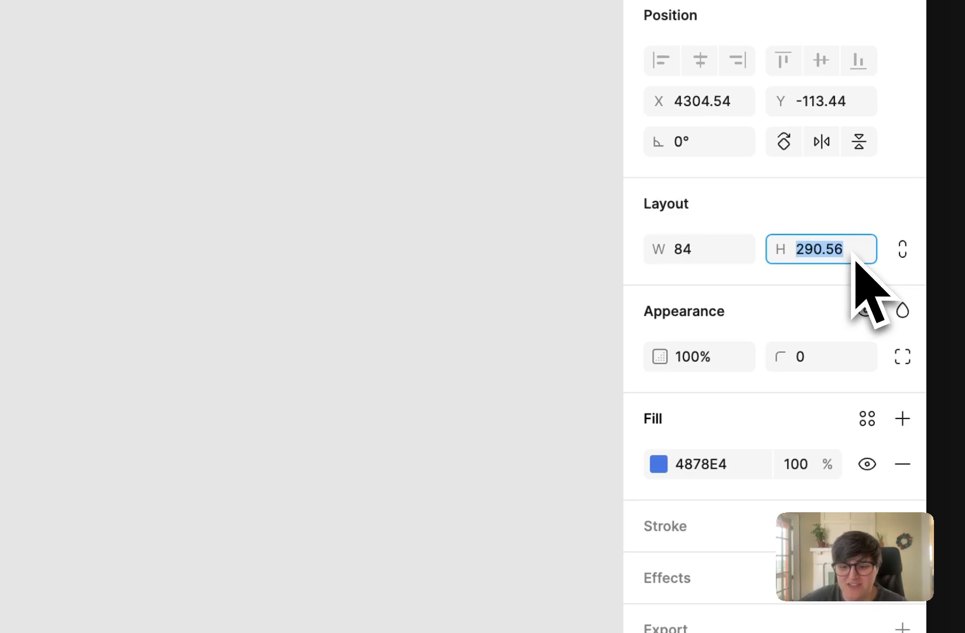
pyautogui.write('100')
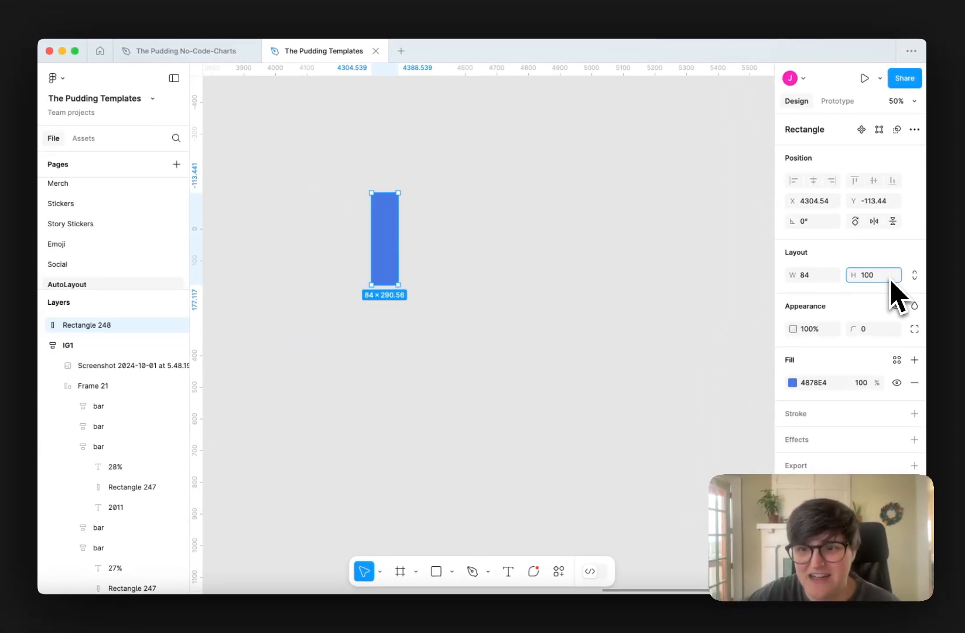
pyautogui.press('Return')
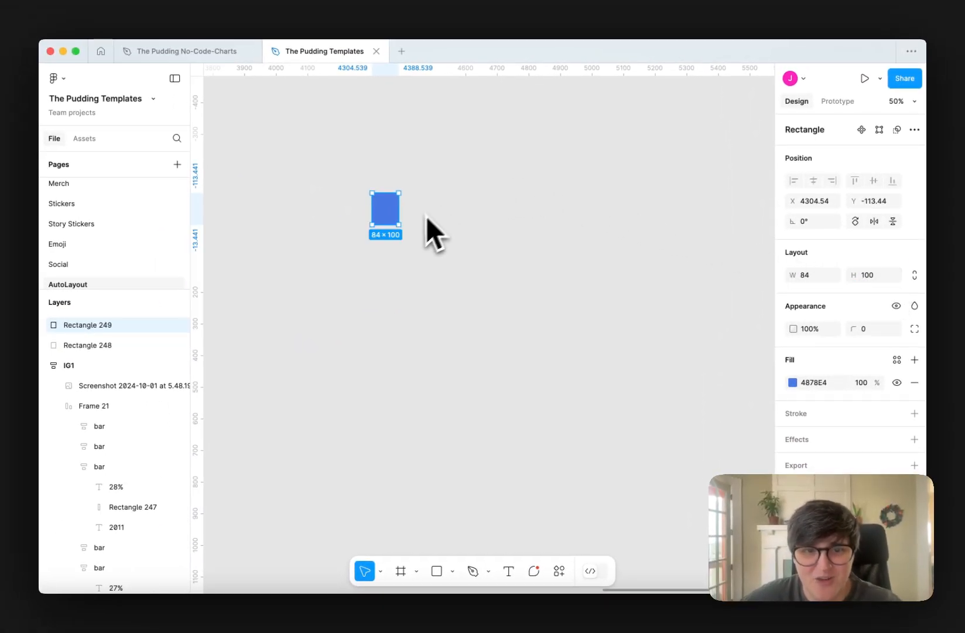
# Duplicate the rectangle twice in a row with gaps of 20, and set the first bar's height to 50 and the third's to 80
pyautogui.moveTo(381, 213); pyautogui.dragTo(421, 214)
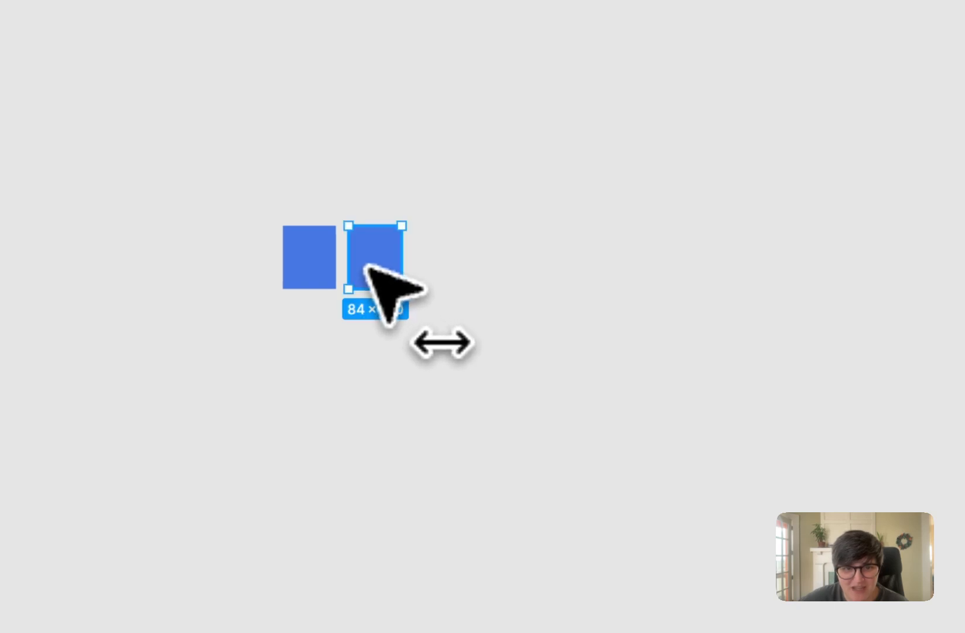
pyautogui.moveTo(367, 267); pyautogui.dragTo(443, 270)
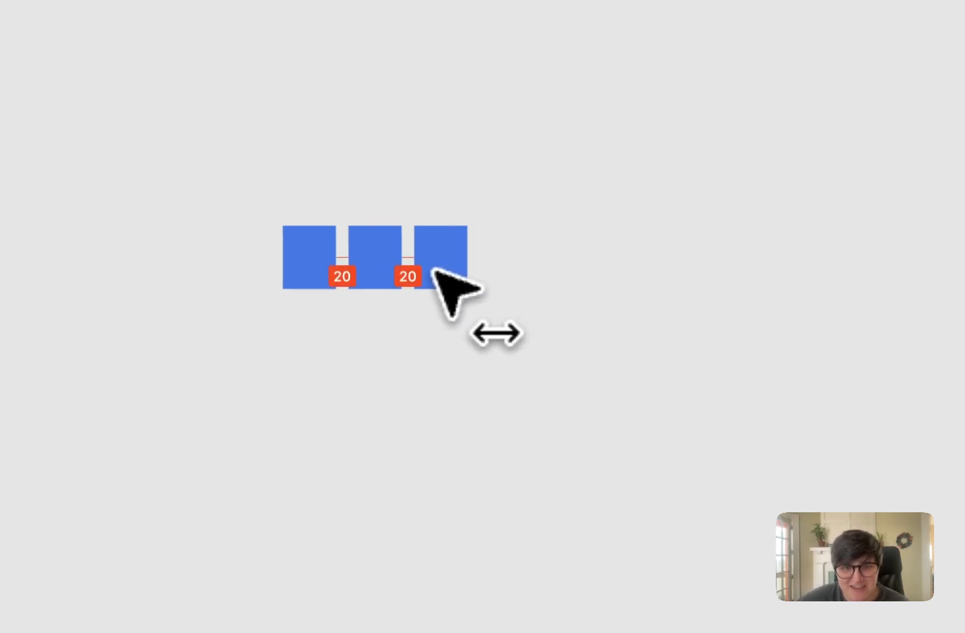
pyautogui.click(300, 266)
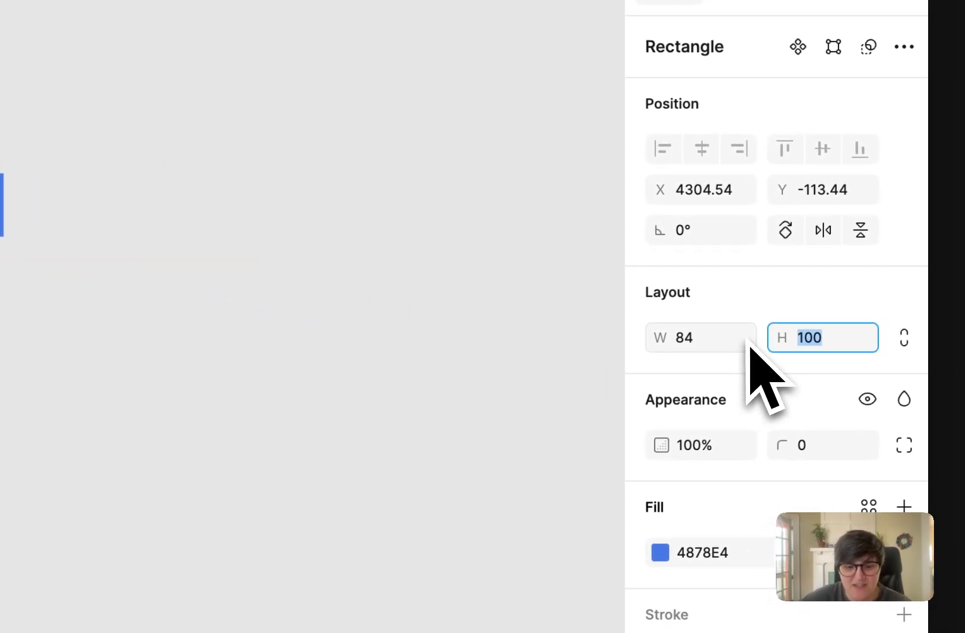
pyautogui.write('50')
pyautogui.press('Return')
pyautogui.click(315, 313)
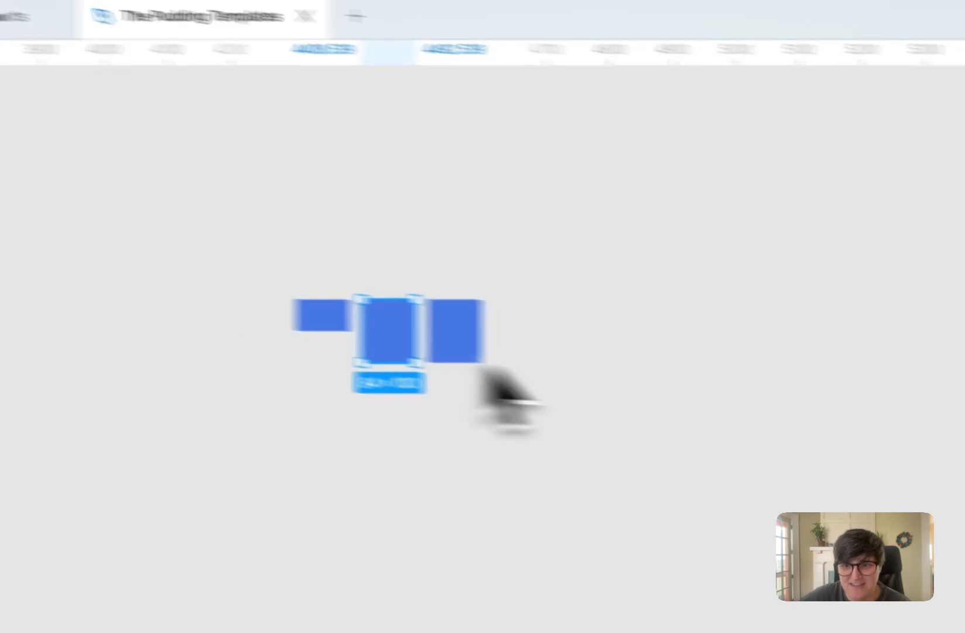
pyautogui.click(379, 313)
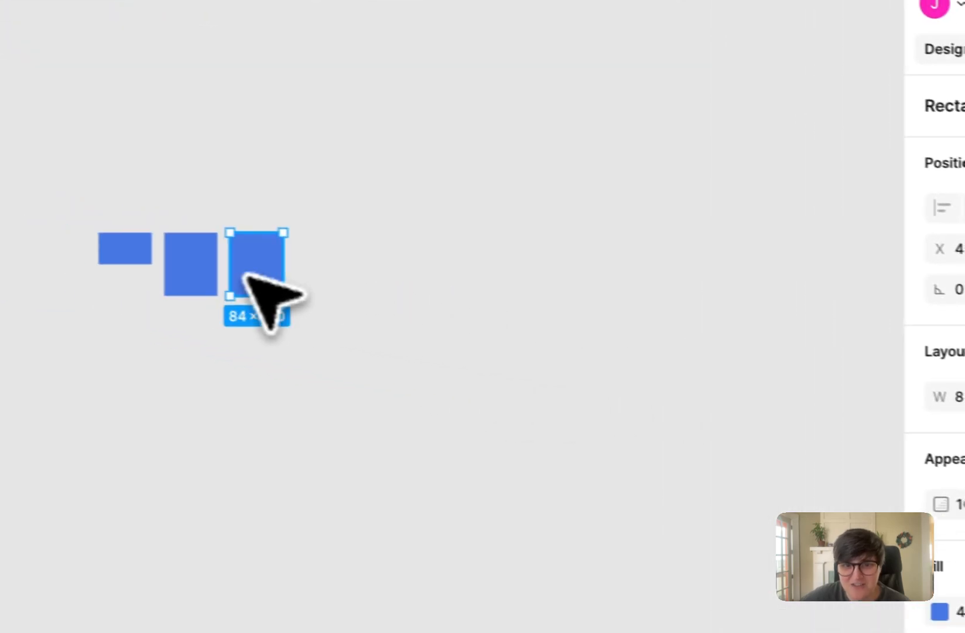
pyautogui.click(964, 401)
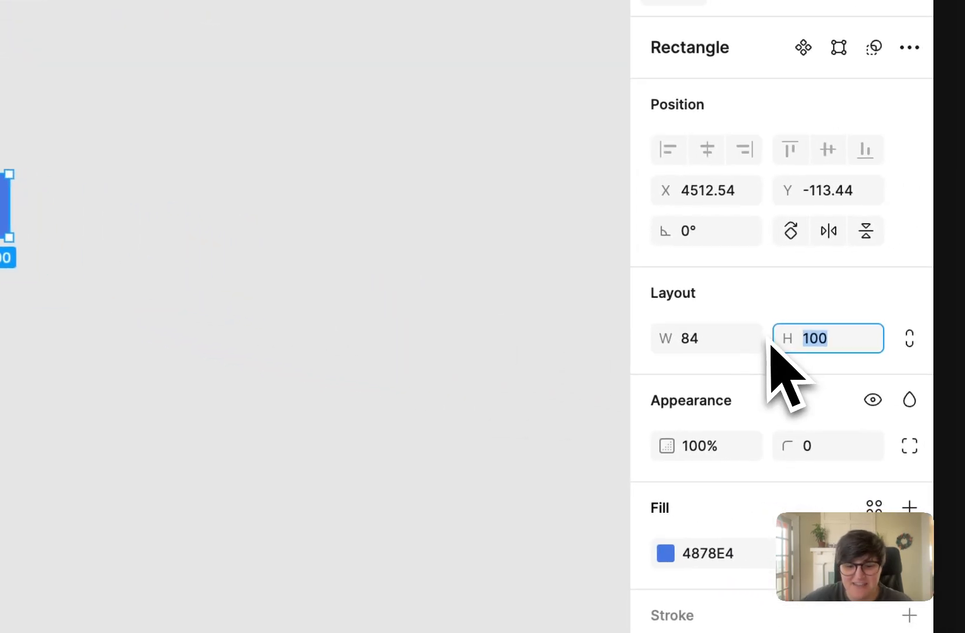
pyautogui.write('8')
# Align the three bars along their bottom edges
pyautogui.moveTo(198, 226); pyautogui.dragTo(667, 425)
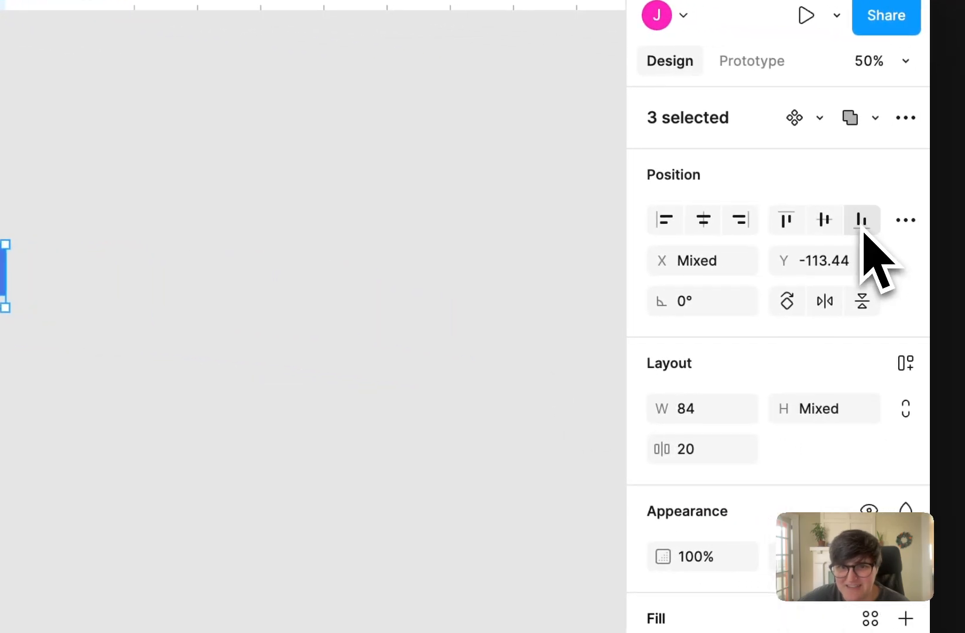
pyautogui.click(863, 228)
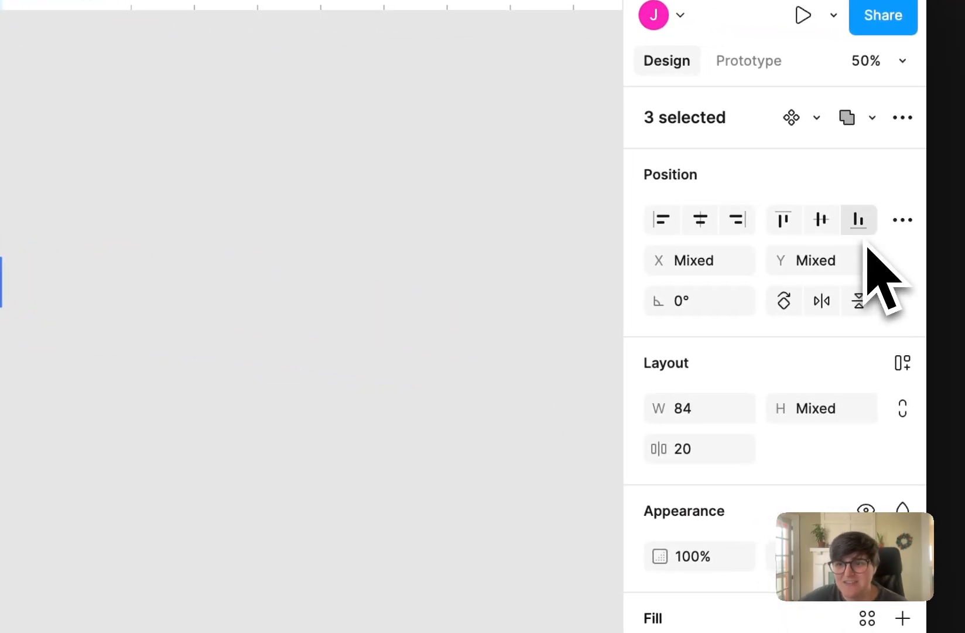
pyautogui.click(281, 301)
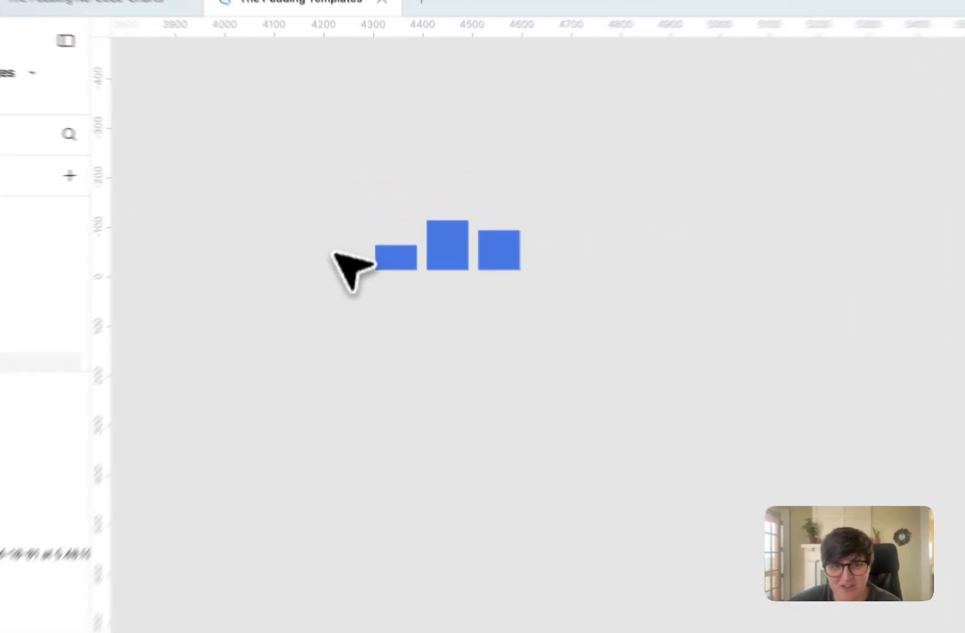
# Scale the three bars vertically as one selection, stretching them to about 587 high and shrinking them to about 117
pyautogui.moveTo(343, 214); pyautogui.dragTo(511, 241)
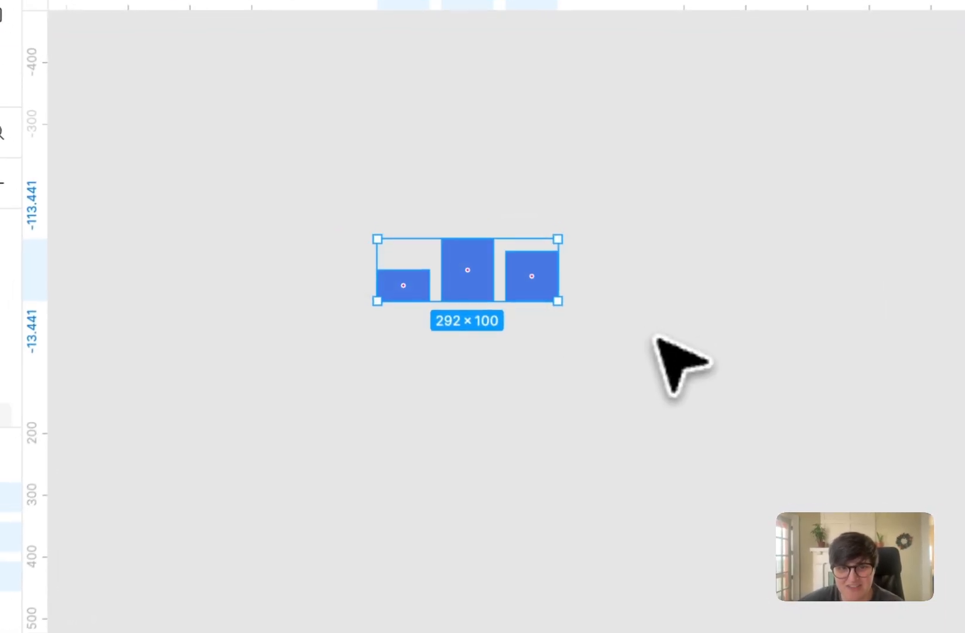
pyautogui.scroll(5, 504, 258)
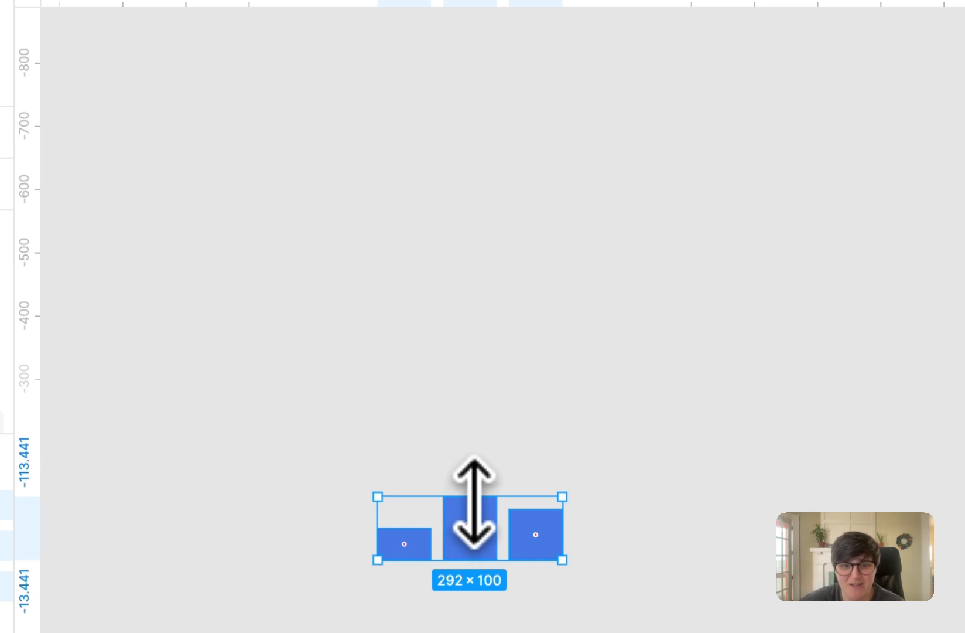
pyautogui.moveTo(475, 503); pyautogui.dragTo(519, 187)
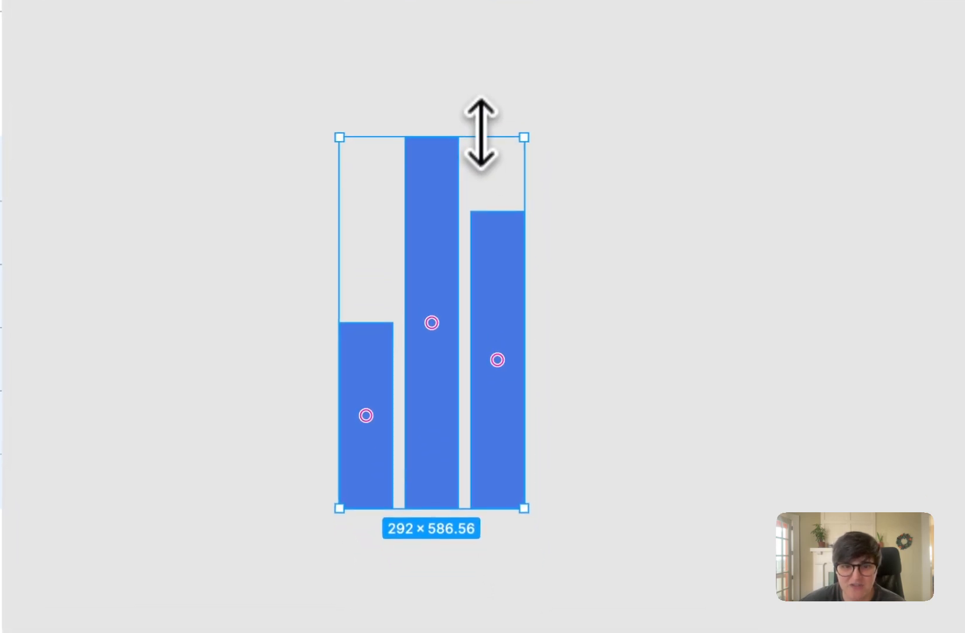
pyautogui.moveTo(481, 134); pyautogui.dragTo(494, 388)
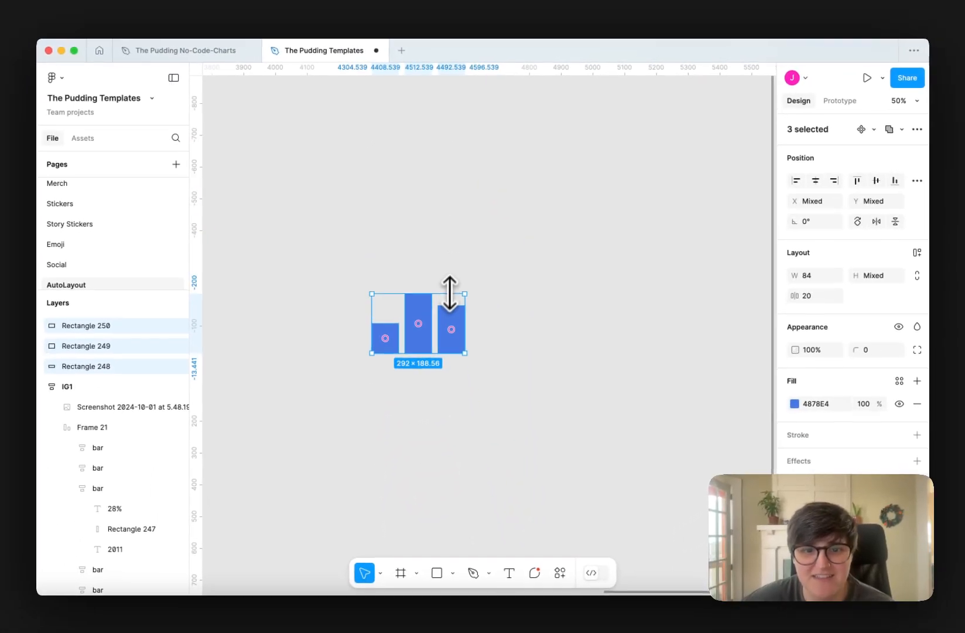
pyautogui.moveTo(449, 293); pyautogui.dragTo(450, 267)
pyautogui.moveTo(450, 169); pyautogui.dragTo(450, 314)
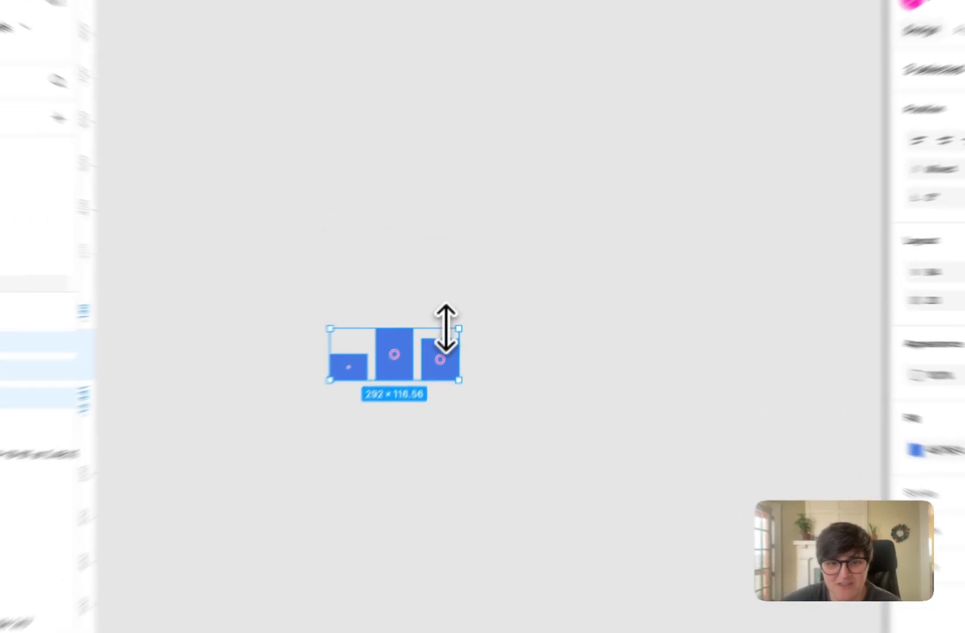
pyautogui.click(503, 282)
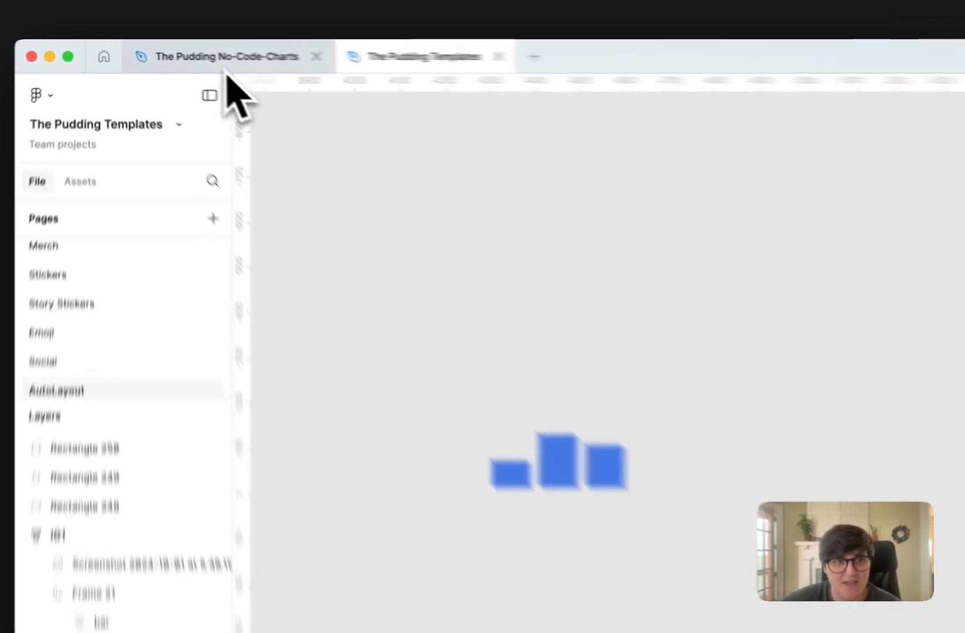
# Switch back to The Pudding No-Code-Charts file and view the coded NBA colors chart
pyautogui.click(186, 53)
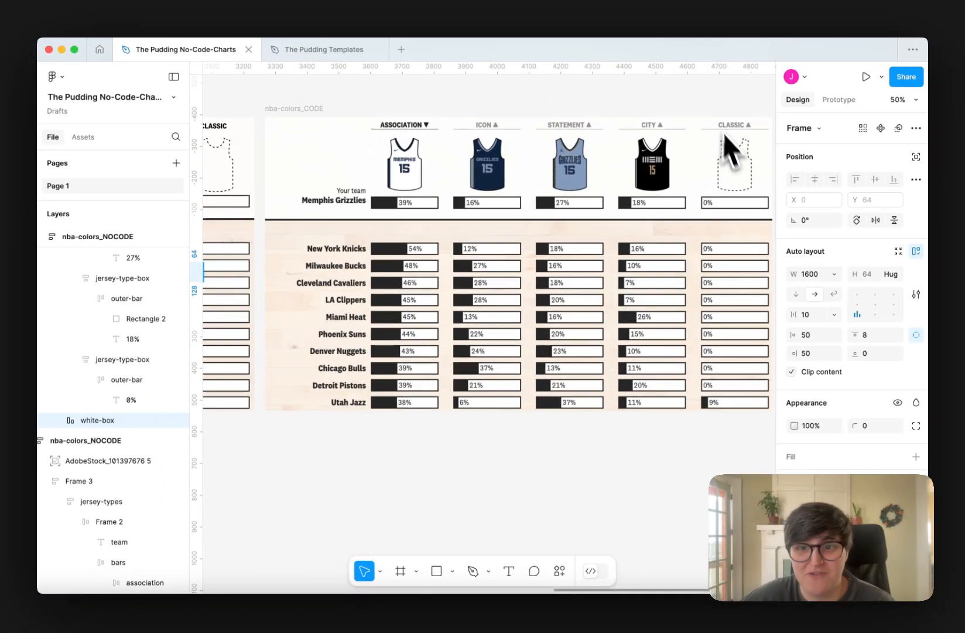
pyautogui.hscroll(1, 722, 91)
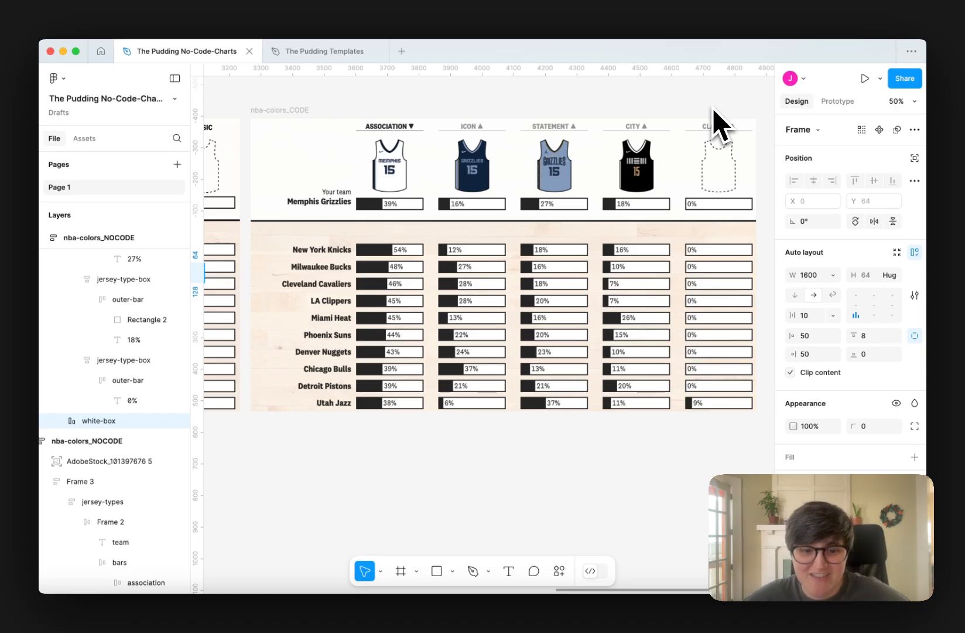